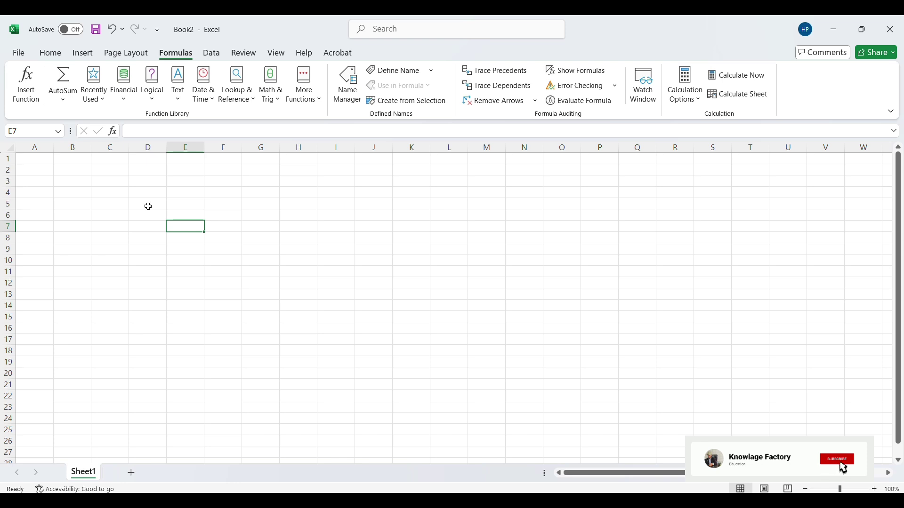
Switch to the Book1.xlsx workbook and select the Basic Salary values in F3:F21.
click(123, 206)
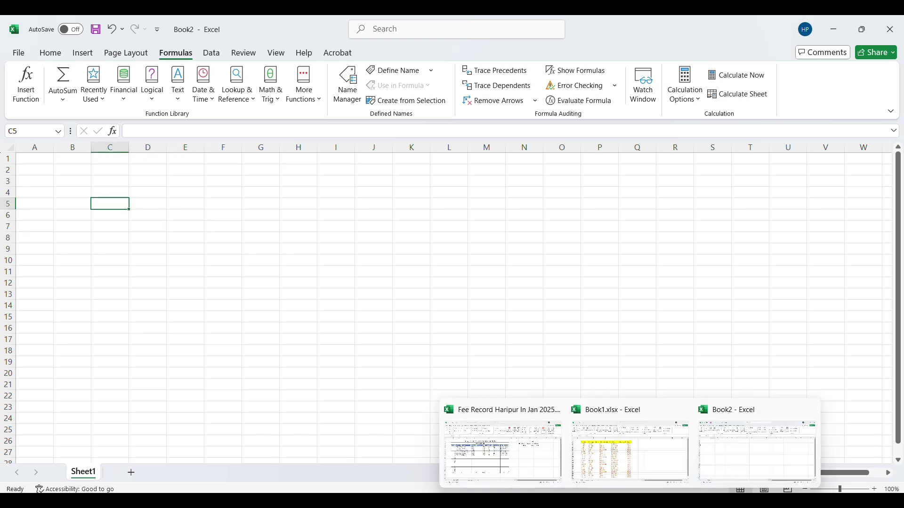
click(598, 462)
scroll(467, 281, down, 1)
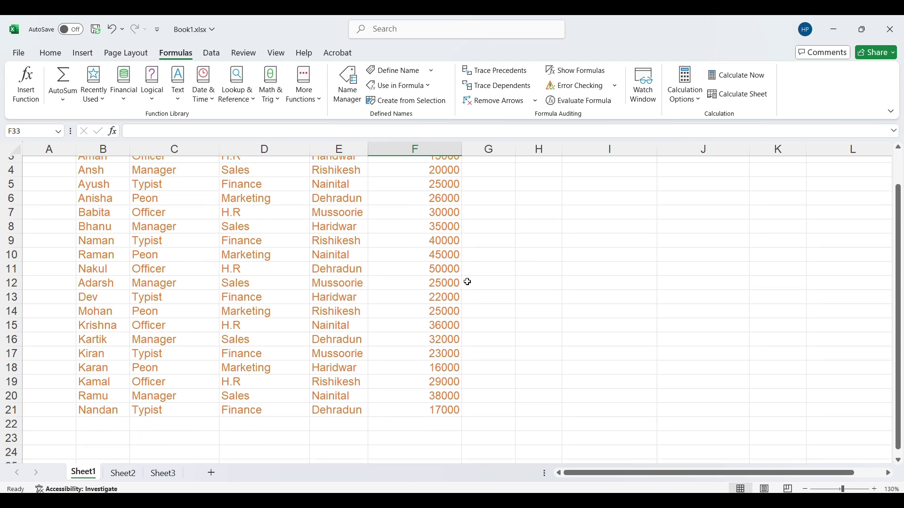
scroll(412, 266, up, 1)
scroll(412, 266, down, 2)
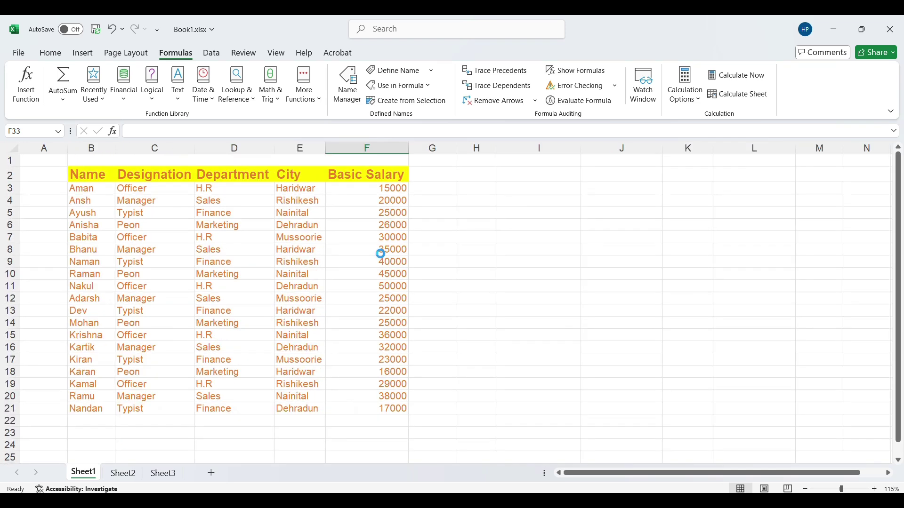
drag(329, 183, 324, 378)
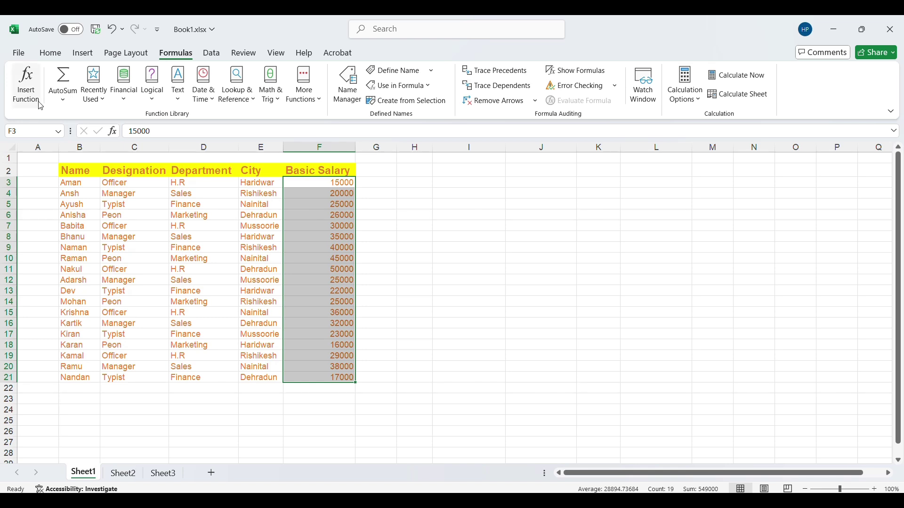
click(29, 92)
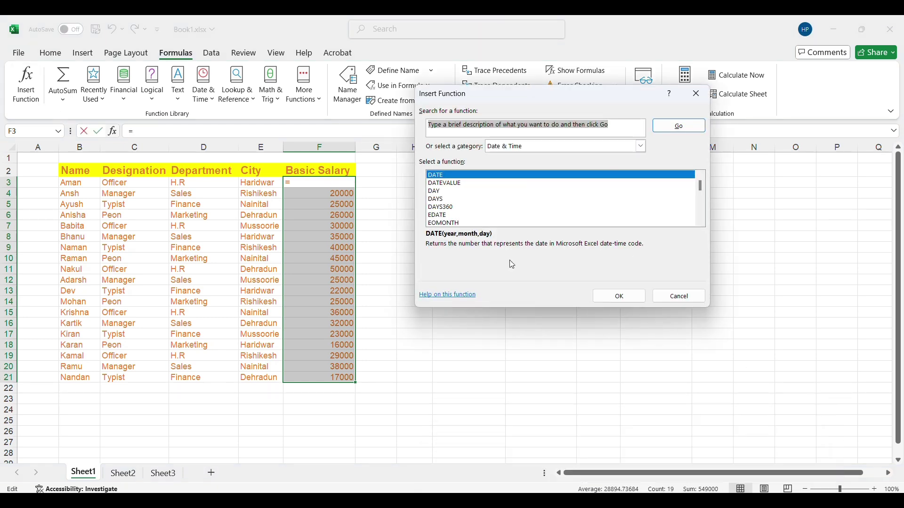
text(s)
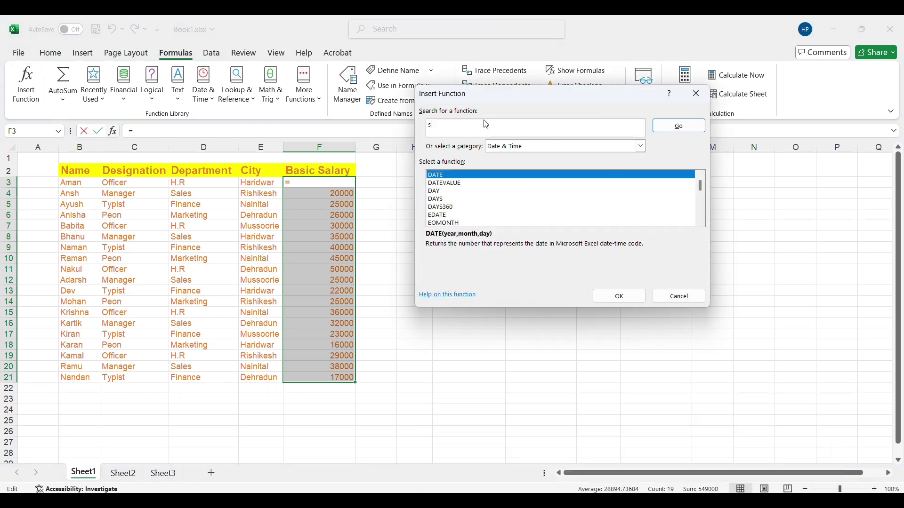
text(un)
key(BackSpace)
text(m)
scroll(466, 208, down, 6)
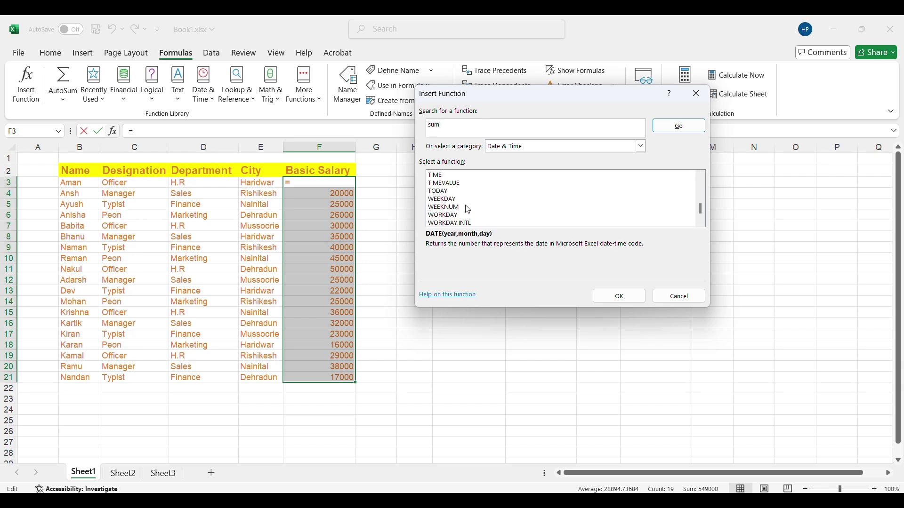
scroll(467, 209, up, 6)
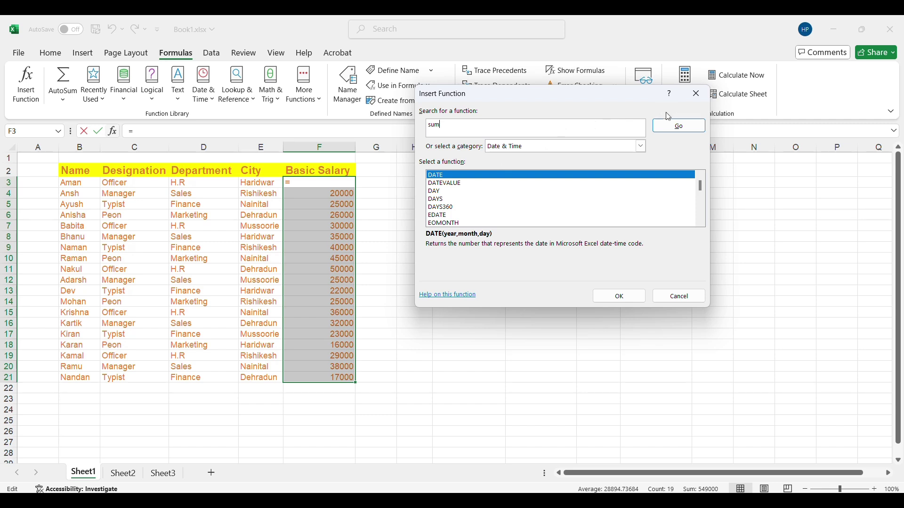
click(696, 94)
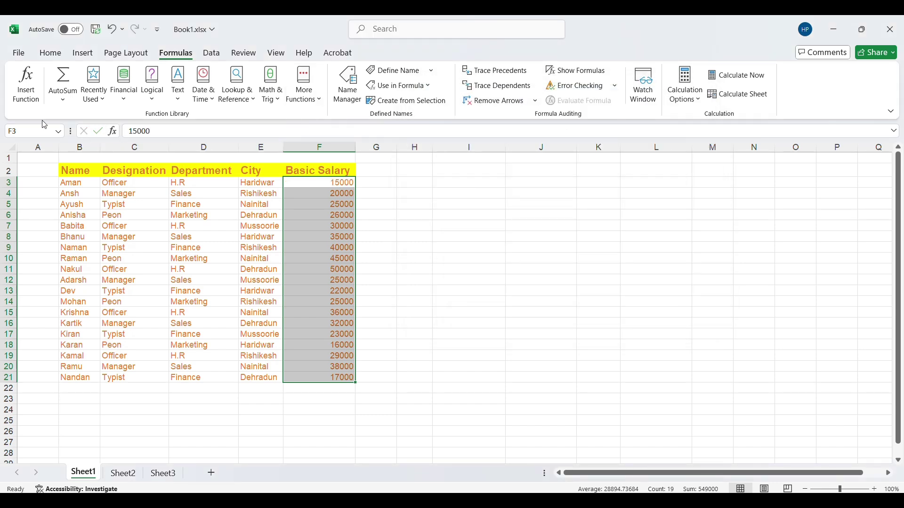
Total the selected Basic Salary values with AutoSum in F22 and select the resulting formula cell.
click(61, 100)
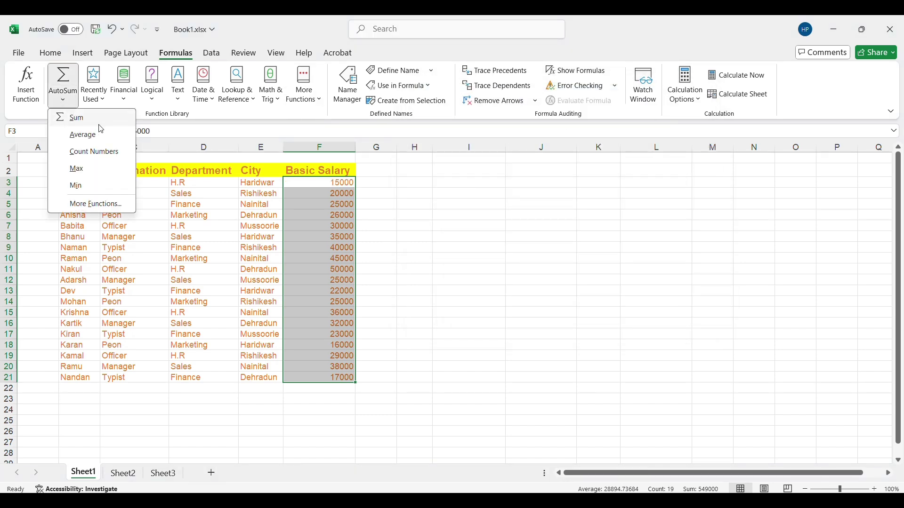
click(98, 120)
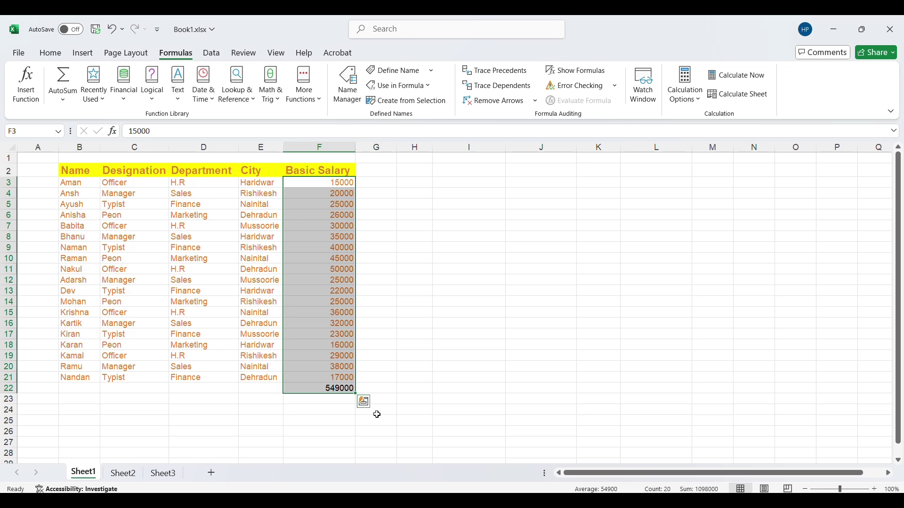
click(335, 390)
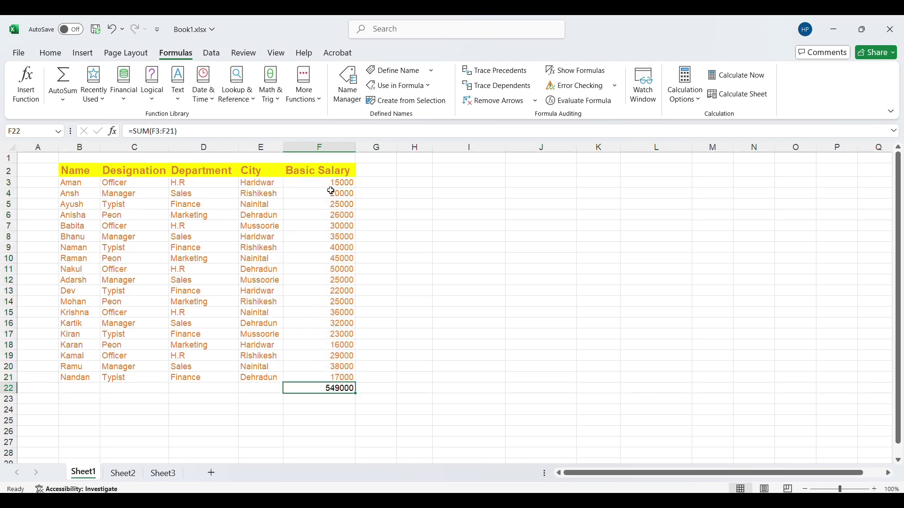
Change the Basic Salary in F10 to 12000.
drag(332, 192, 331, 361)
click(336, 259)
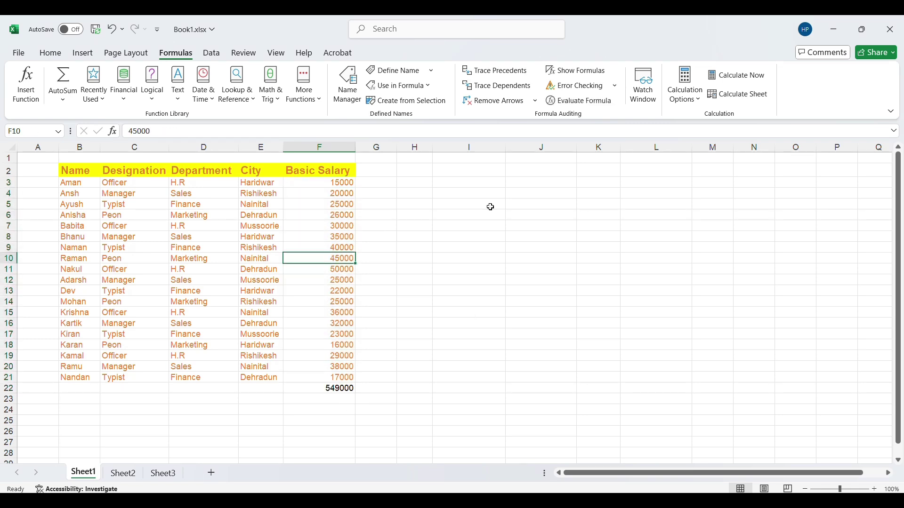
text(1200)
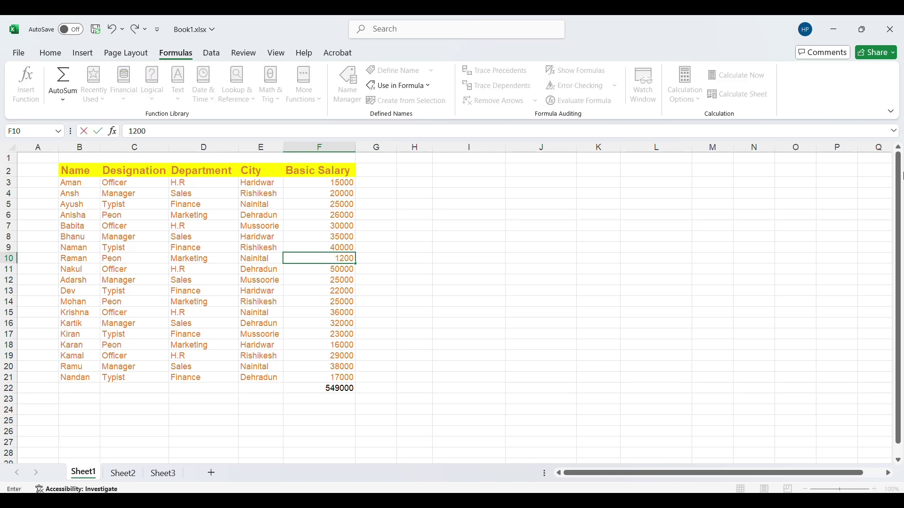
text(0)
key(Tab)
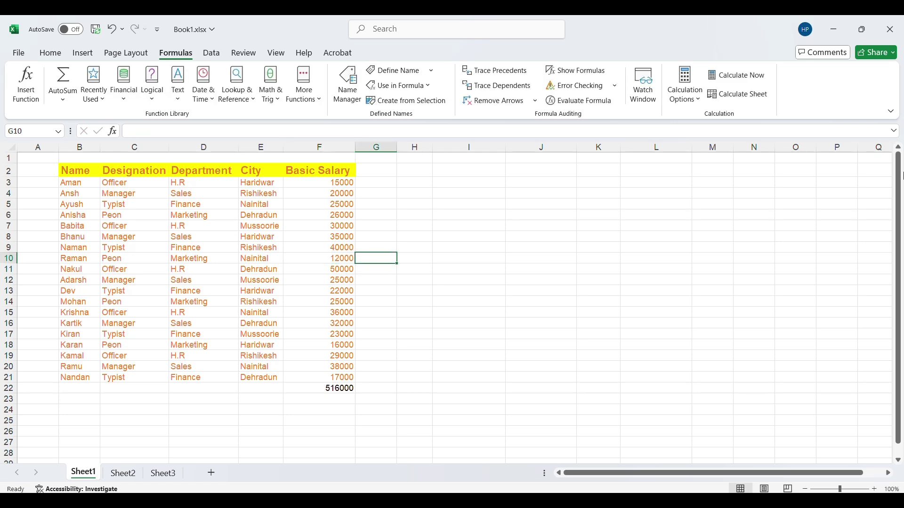
Set the Basic Salary in F10 to 5000.
key(Left)
key(Left)
key(Right)
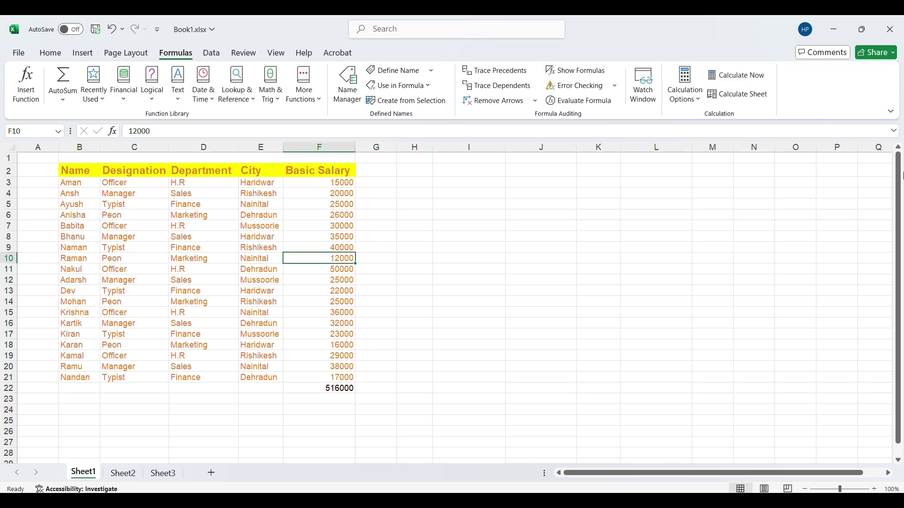
text(5000)
key(Return)
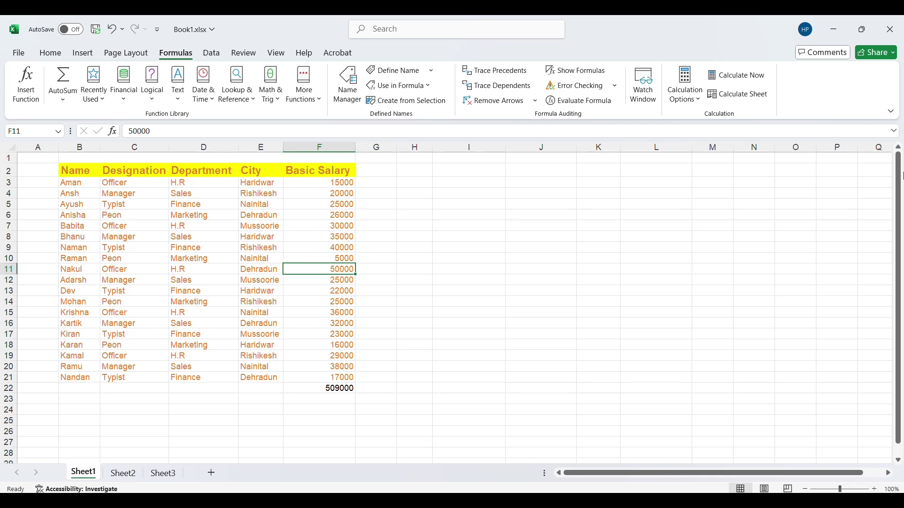
Restore the Basic Salary in F10 to 45000.
key(Up)
text(45000)
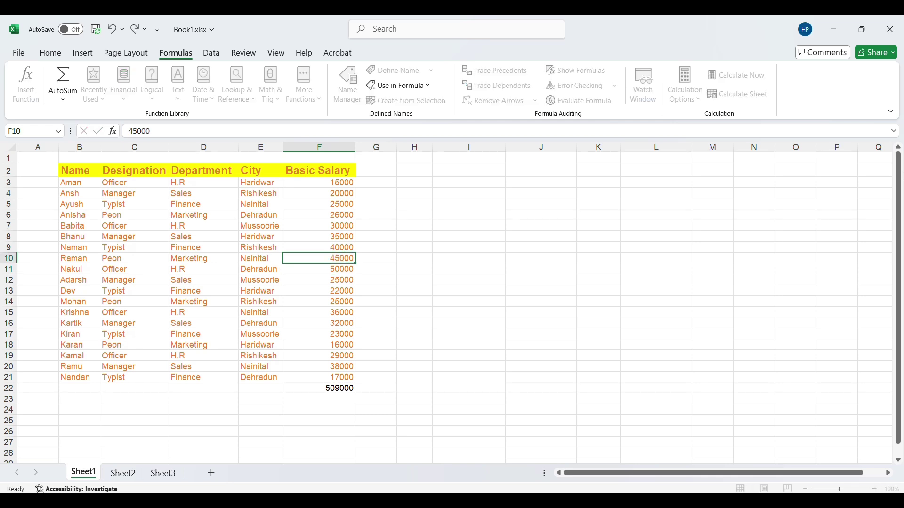
key(Return)
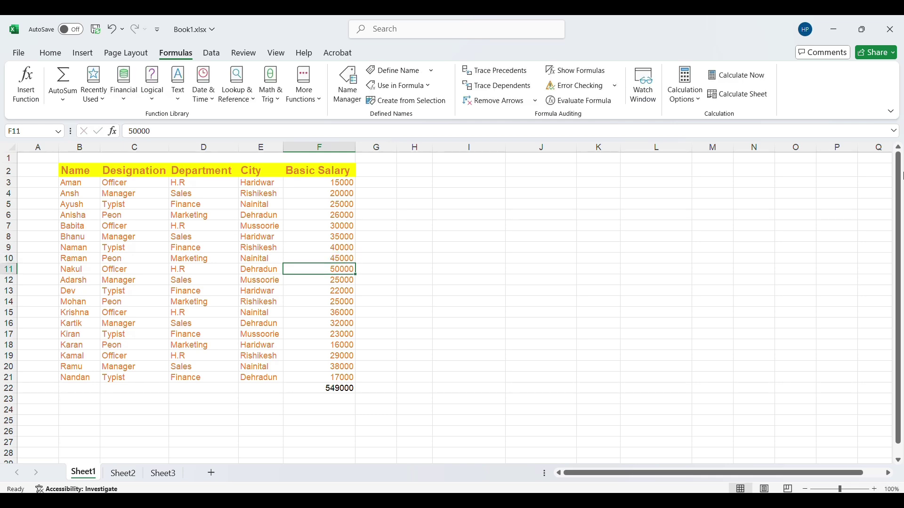
Set the Basic Salary in F11 to 25000.
key(Up)
key(Down)
text(25000)
key(Return)
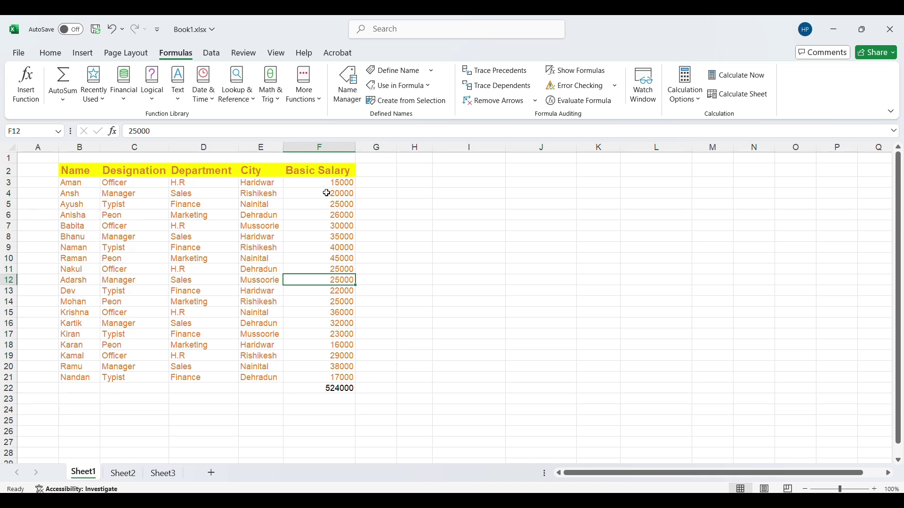
Calculate the average of the Basic Salary values F3:F21 in F23, below the total.
drag(323, 183, 343, 377)
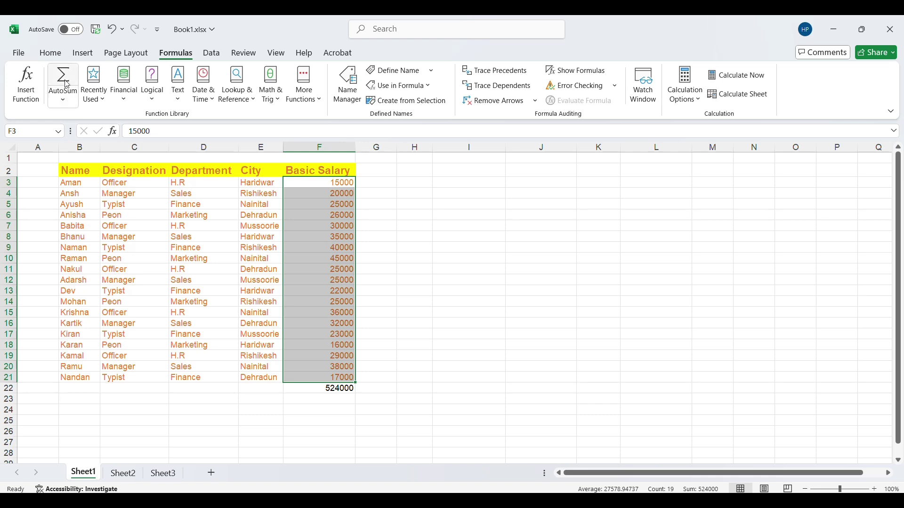
click(63, 99)
click(104, 140)
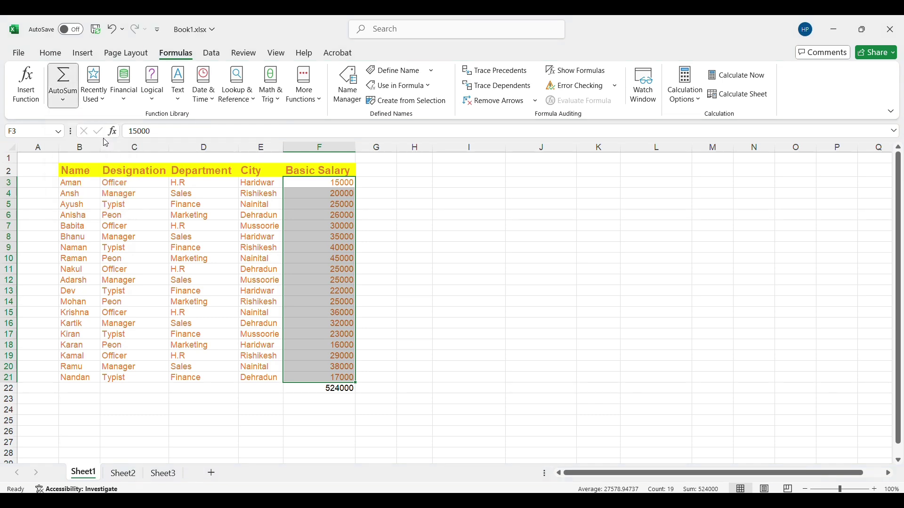
click(331, 401)
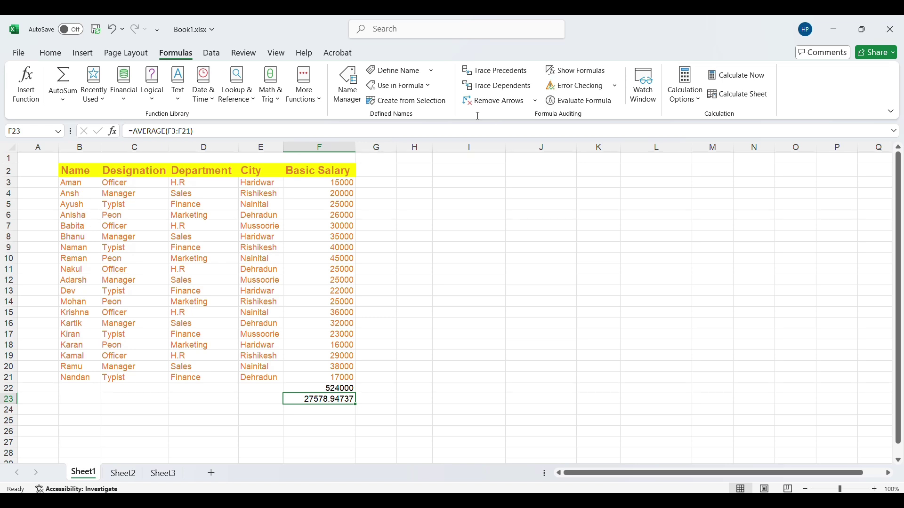
Enter the serial numbers 1, 2 and 3 in cells A3 to A5 beside the employee names.
click(40, 184)
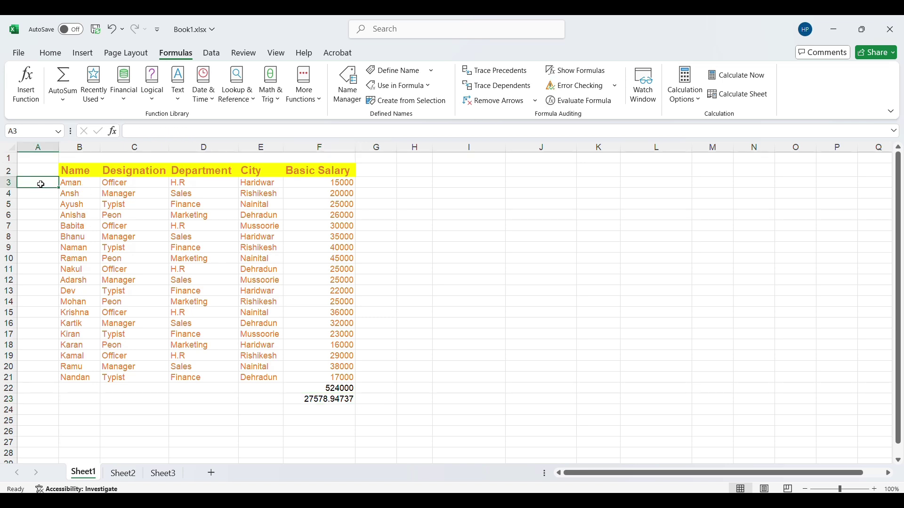
text(1)
key(Return)
text(2)
key(Return)
text(3)
key(Return)
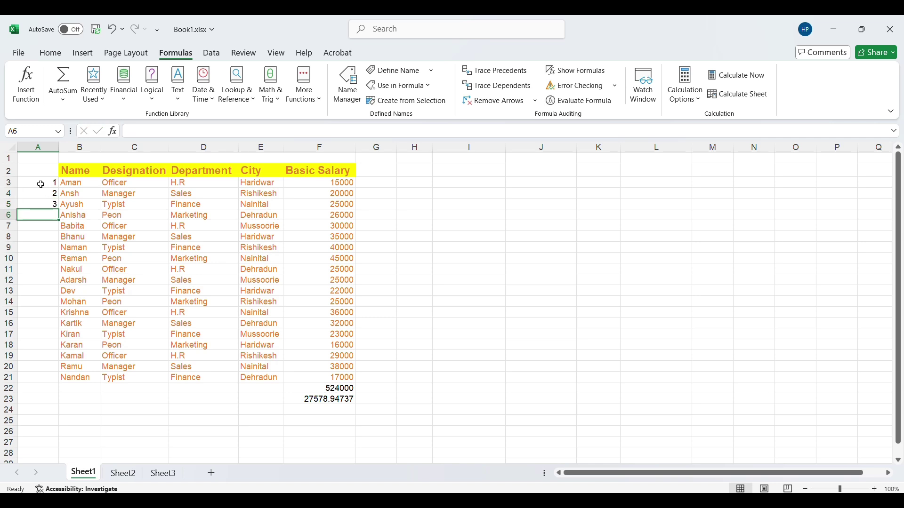
Fill the serial number series from A3:A4 down to A21, numbering the rows 1 to 19.
drag(41, 184, 40, 193)
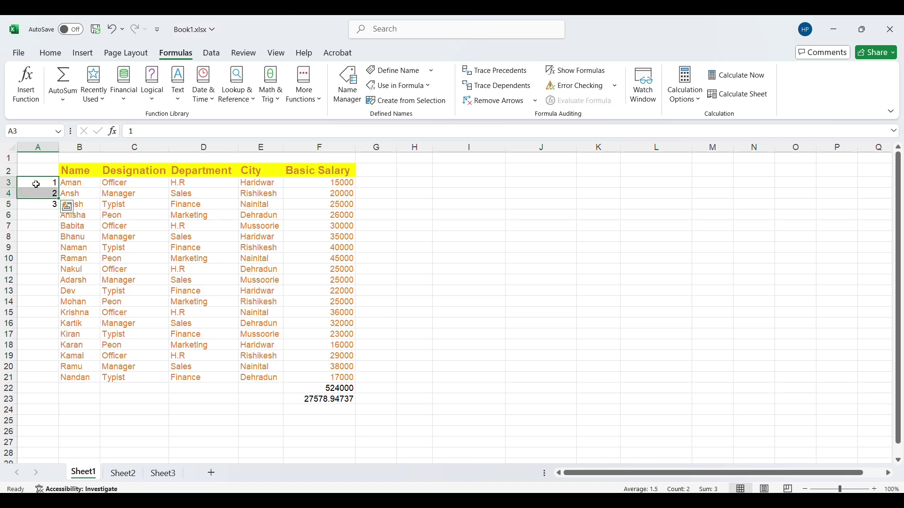
drag(35, 184, 79, 384)
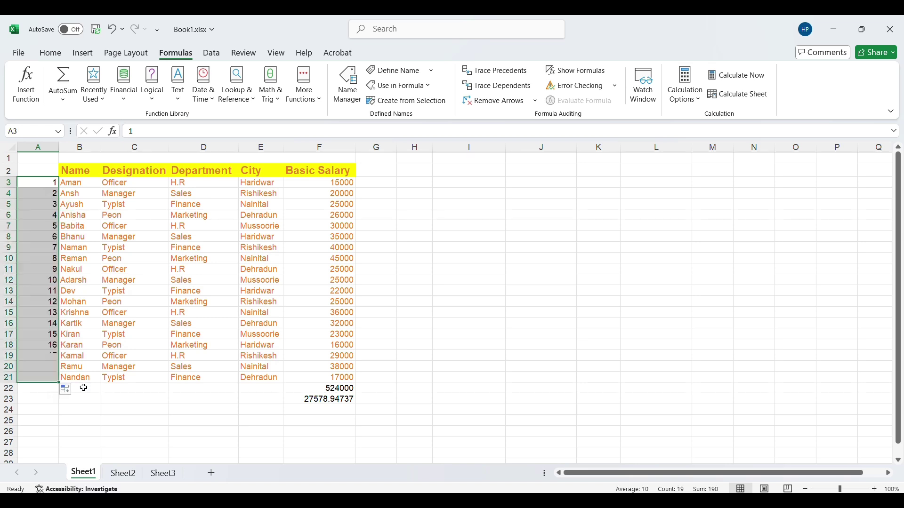
click(88, 408)
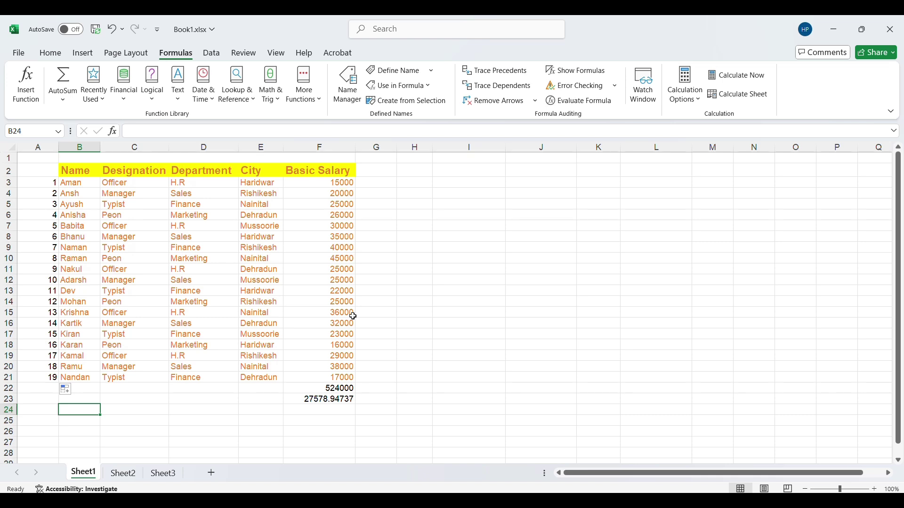
Remove all decimal places from the average salary in F23.
click(319, 399)
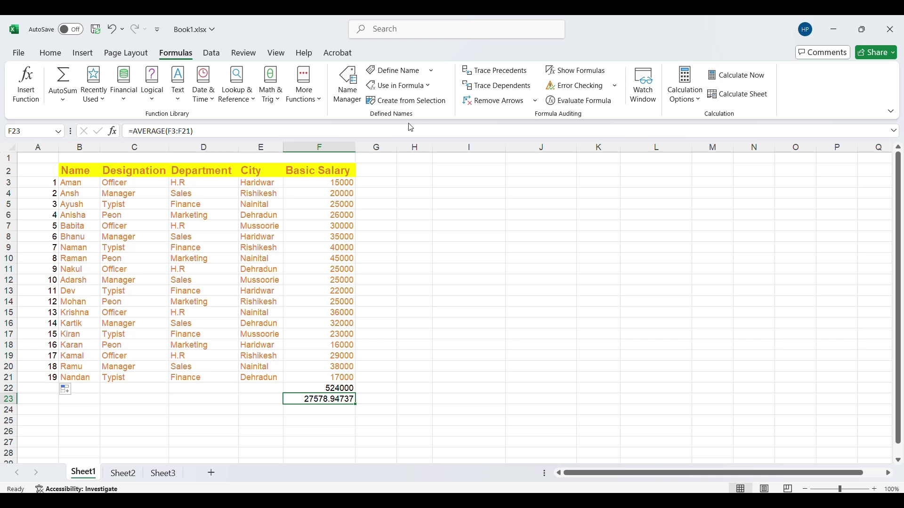
scroll(412, 112, up, 3)
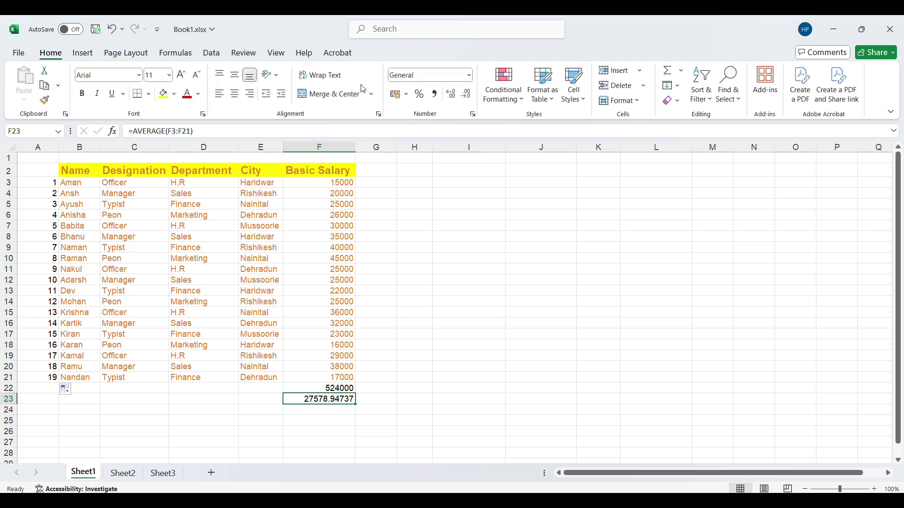
click(466, 94)
click(466, 94)
click(466, 94)
click(465, 94)
click(466, 94)
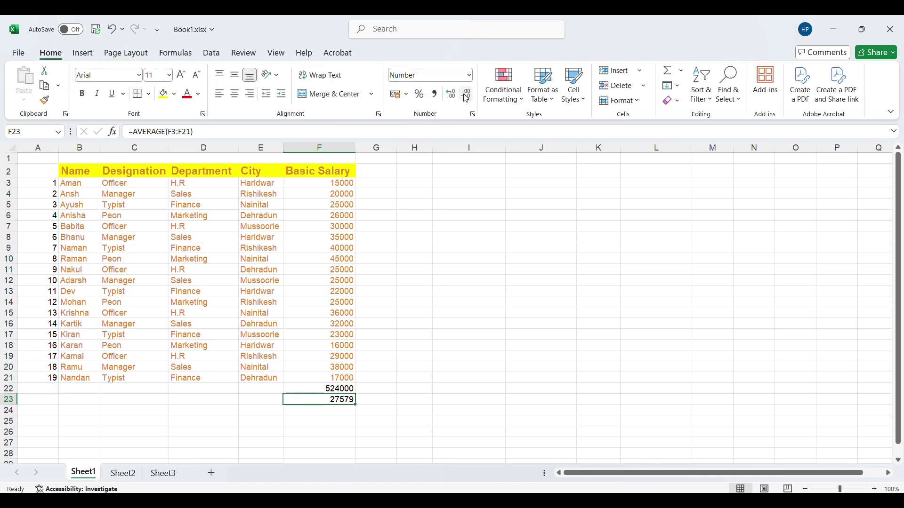
Calculate the average salary manually in G22 by dividing the total in F22 by 19 with the formula =F22/19.
click(341, 388)
click(371, 384)
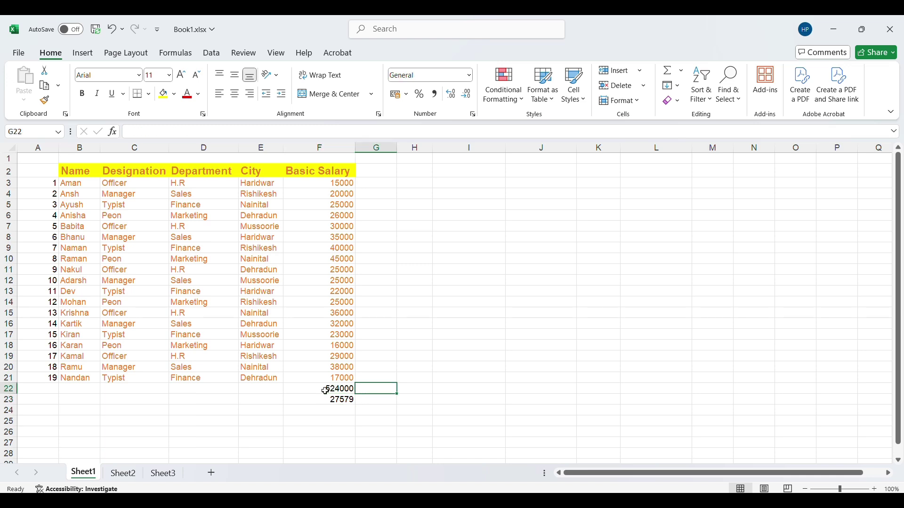
click(435, 385)
click(402, 393)
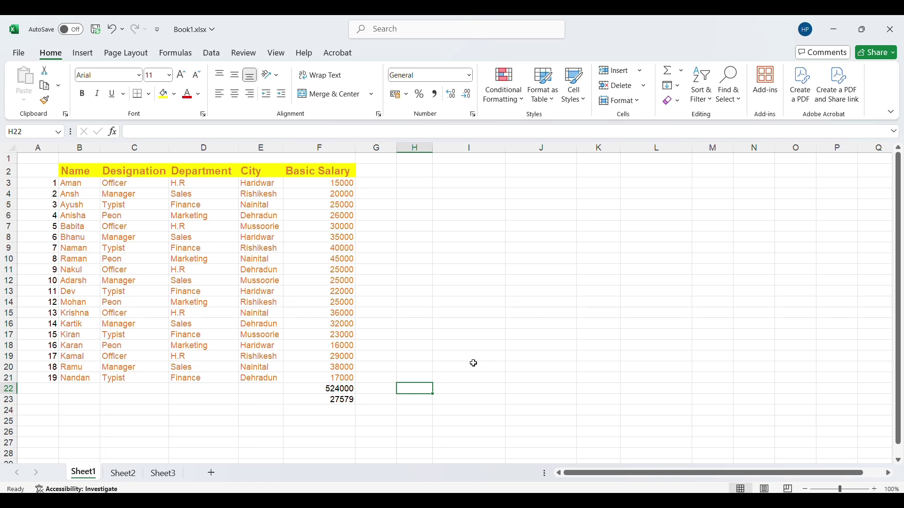
key(Left)
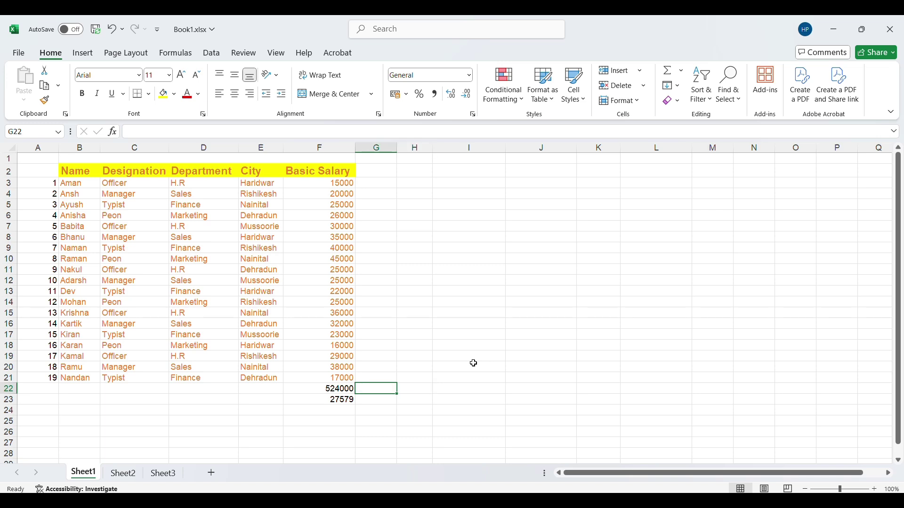
text(=)
key(Left)
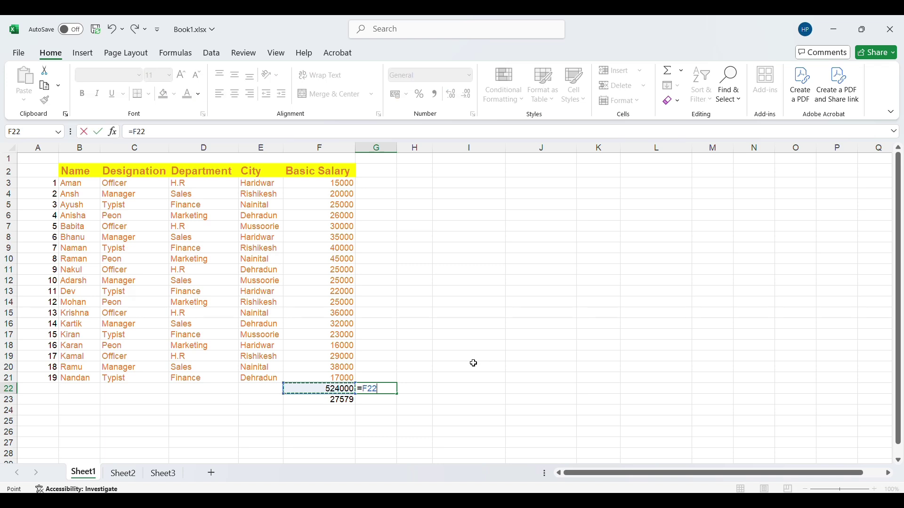
text(/19)
key(Return)
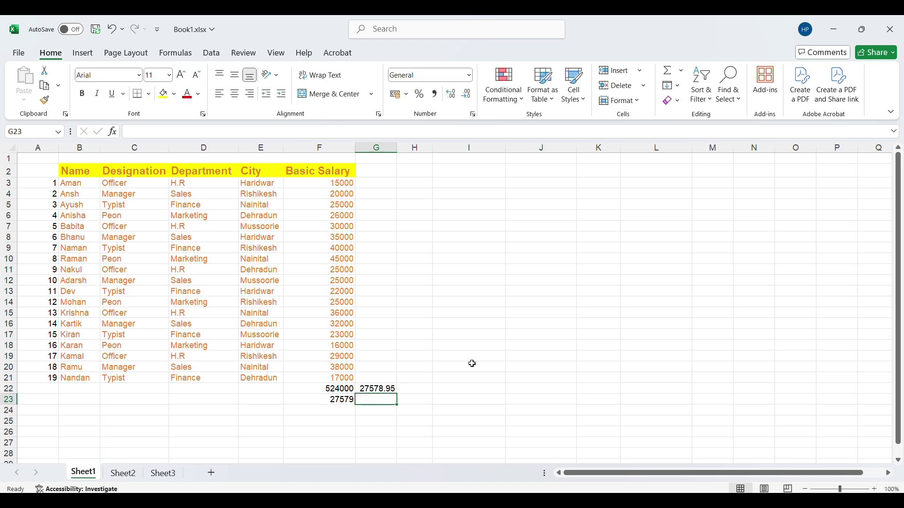
Remove all decimal places from the manually calculated average in G22.
click(365, 390)
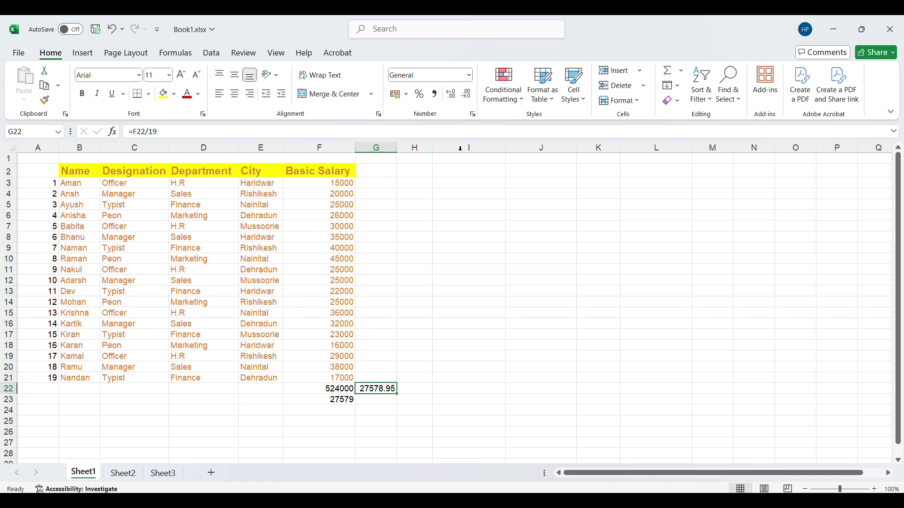
click(468, 95)
click(370, 420)
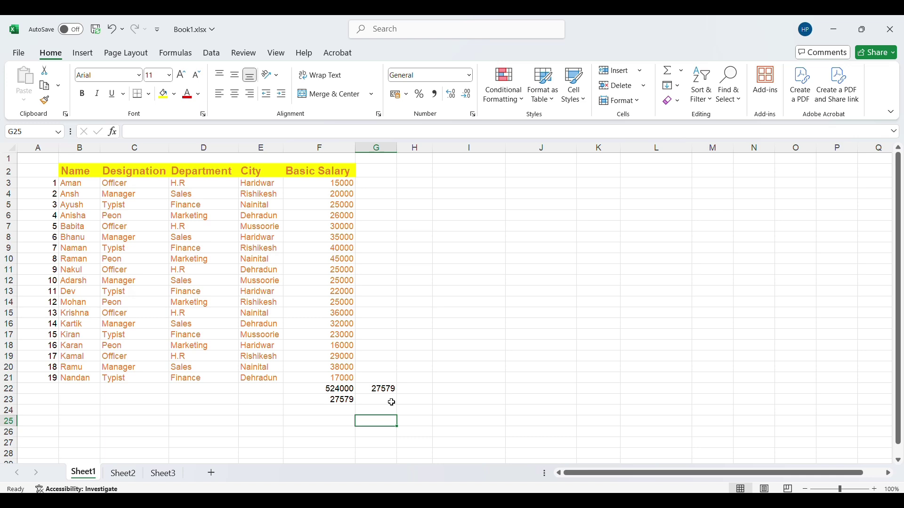
Calculate the maximum of the Basic Salary values F3:F21 in F24, below the average.
click(339, 248)
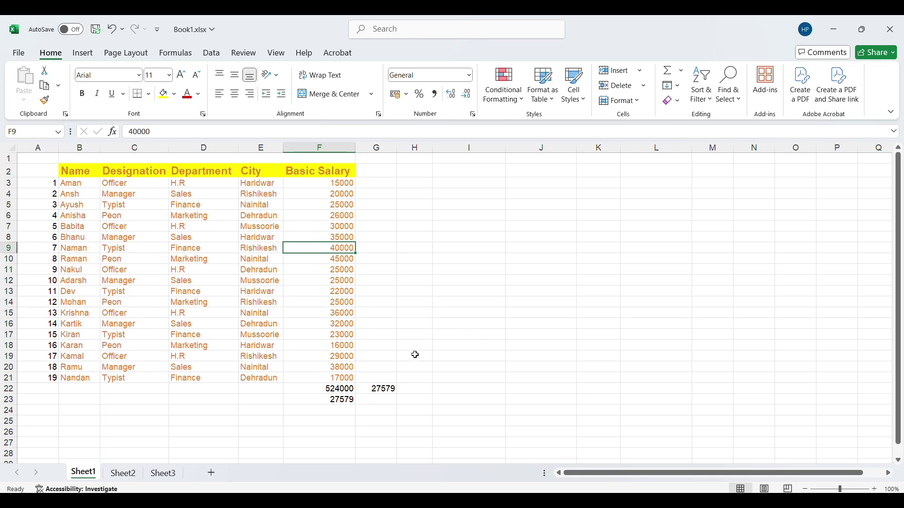
click(426, 300)
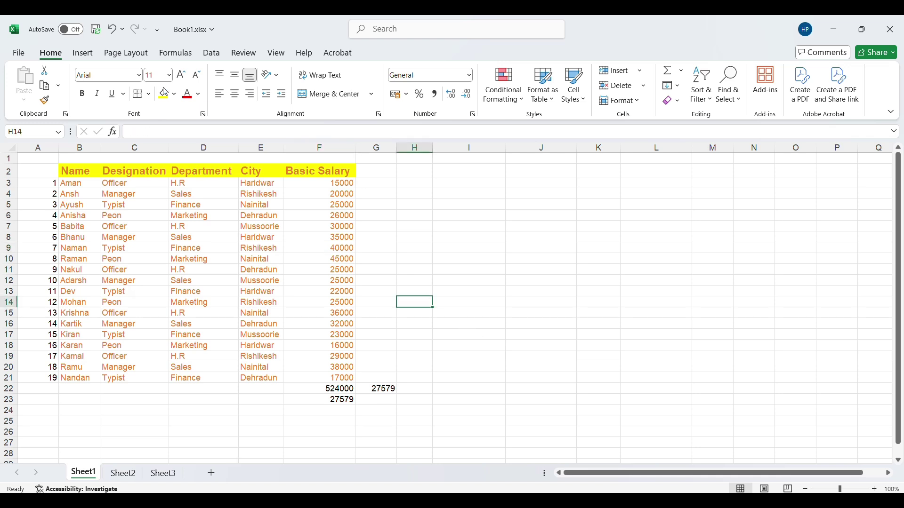
click(191, 53)
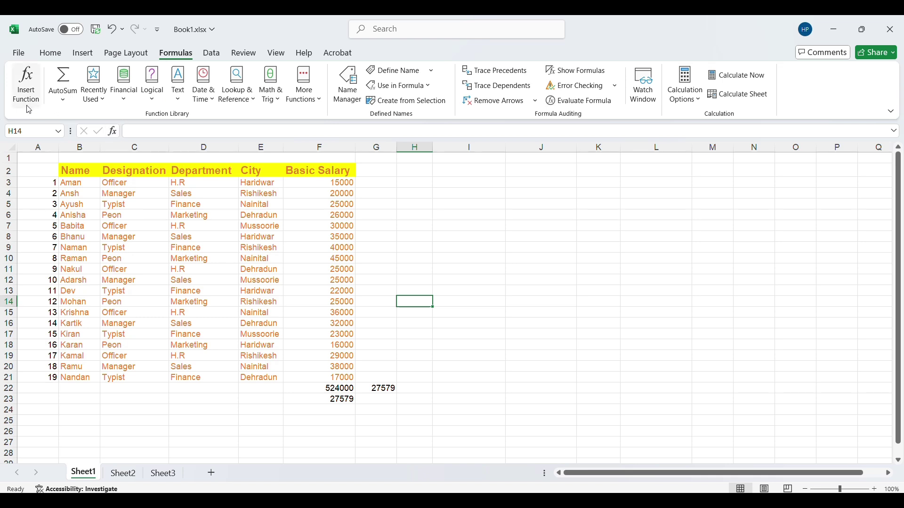
click(64, 103)
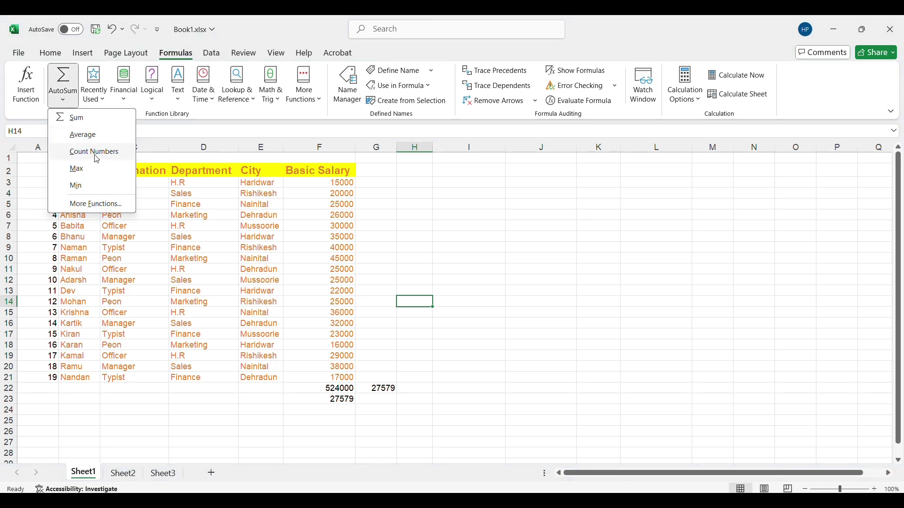
click(326, 185)
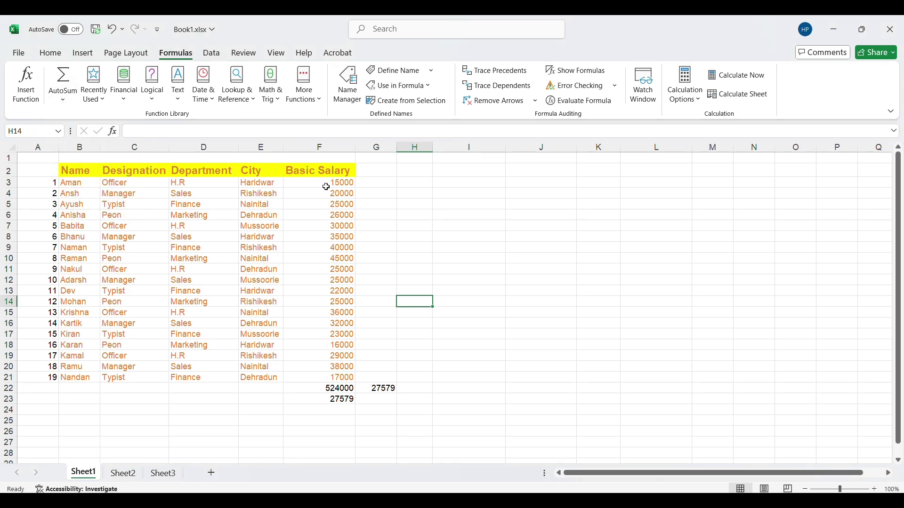
drag(328, 185, 337, 376)
click(63, 96)
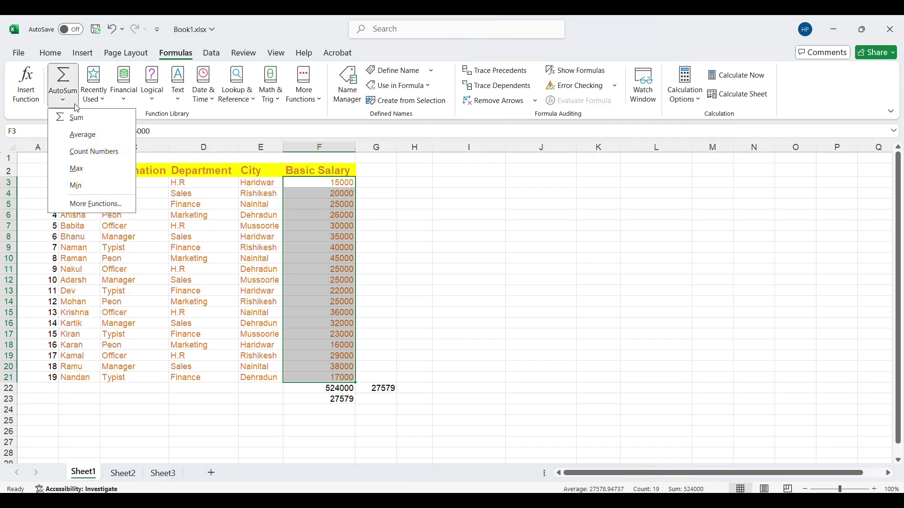
click(109, 168)
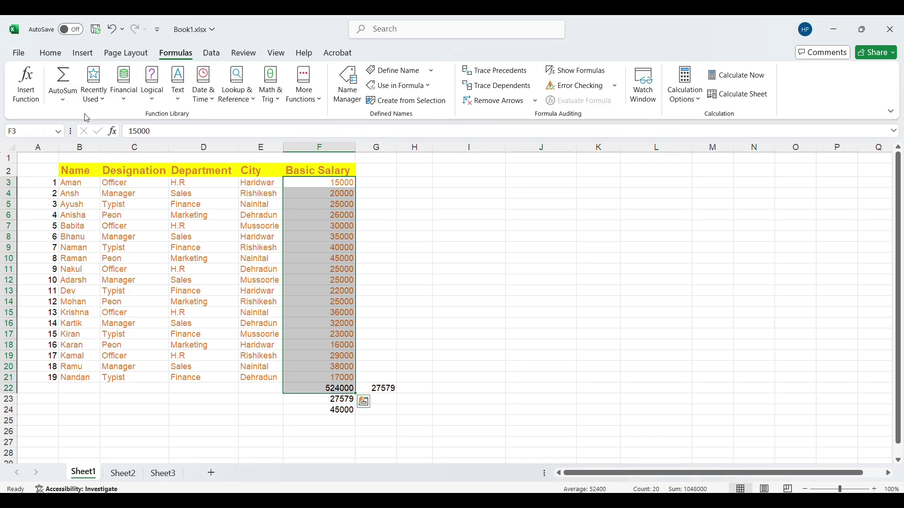
Add the minimum of F3:F22 in F25 and the number count of F3:F23 in F26.
click(63, 94)
click(93, 184)
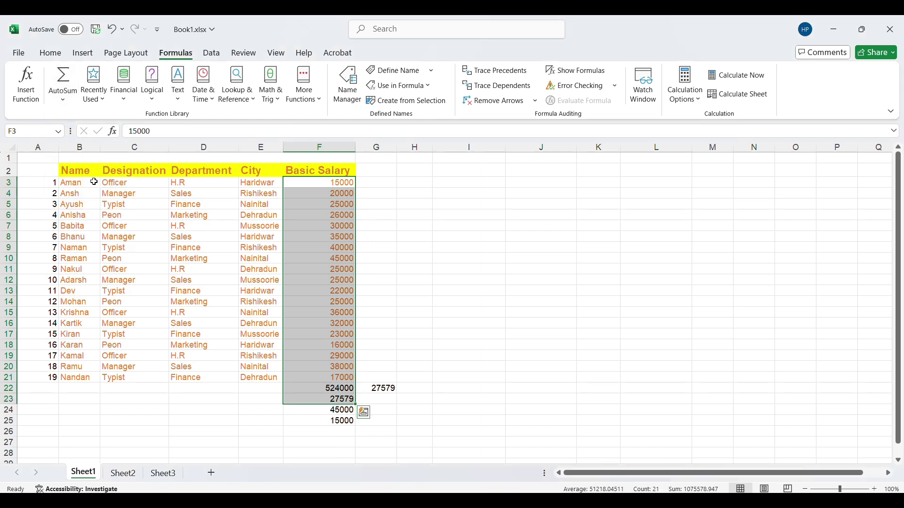
click(63, 94)
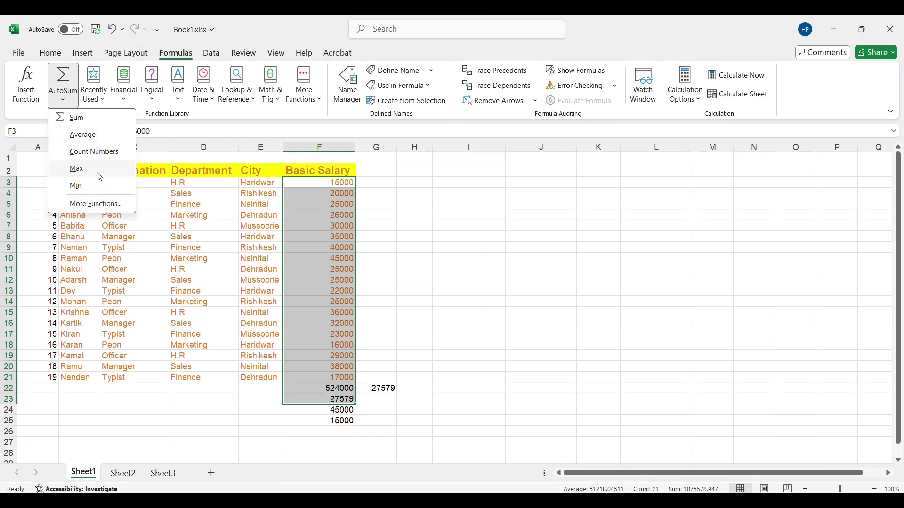
click(106, 152)
click(470, 332)
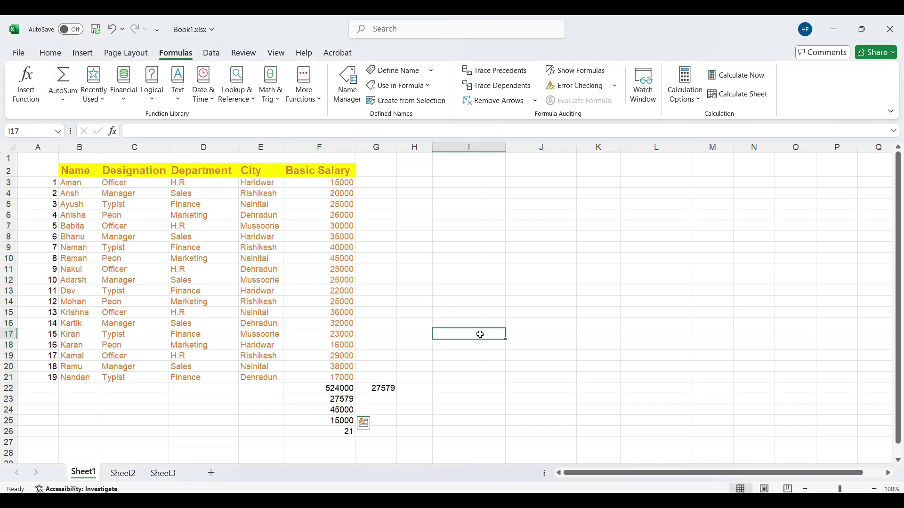
Inspect the count formula's range in F26 and the sum formula in F22.
click(336, 436)
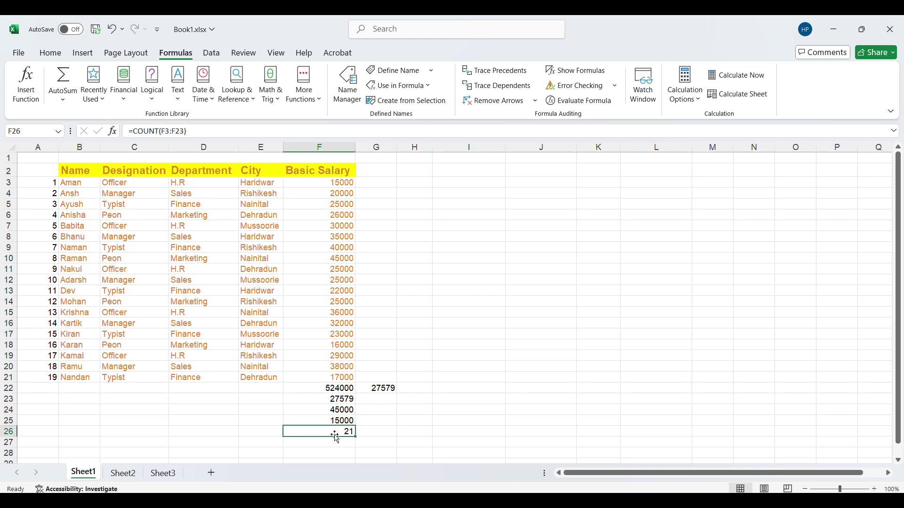
click(291, 131)
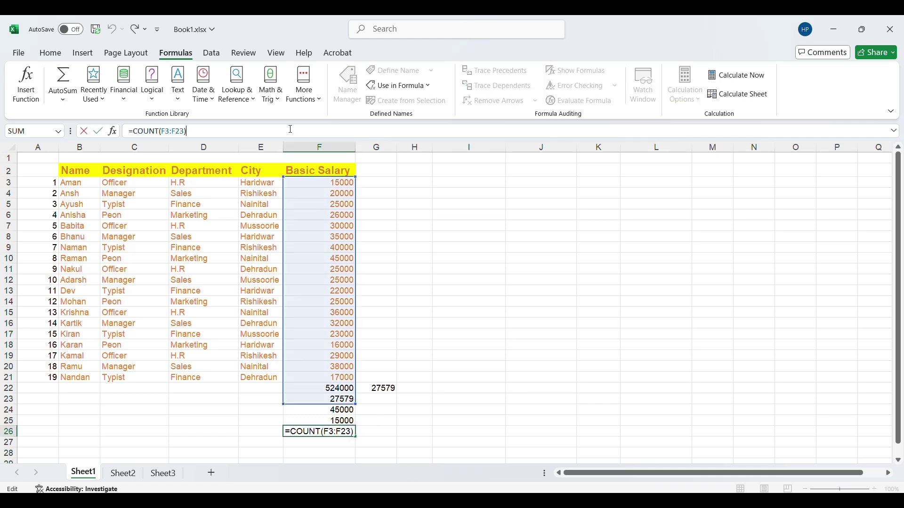
click(521, 311)
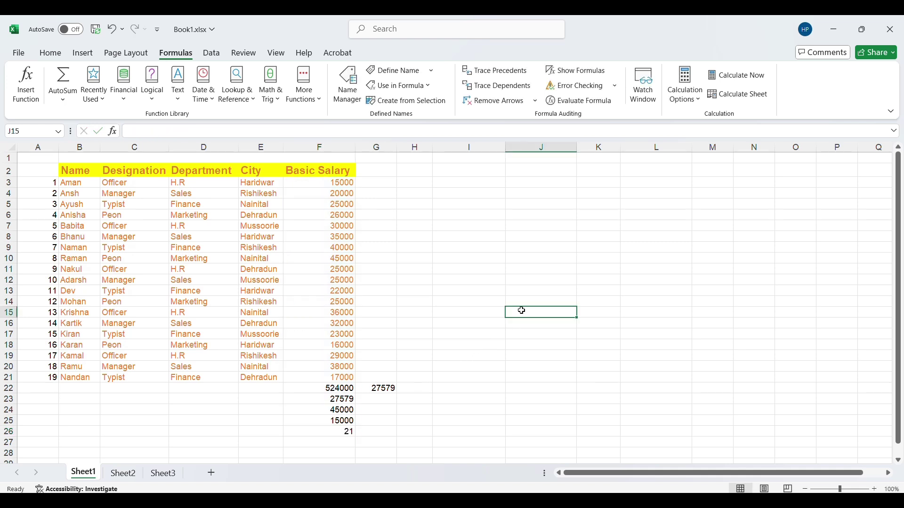
click(336, 432)
click(331, 390)
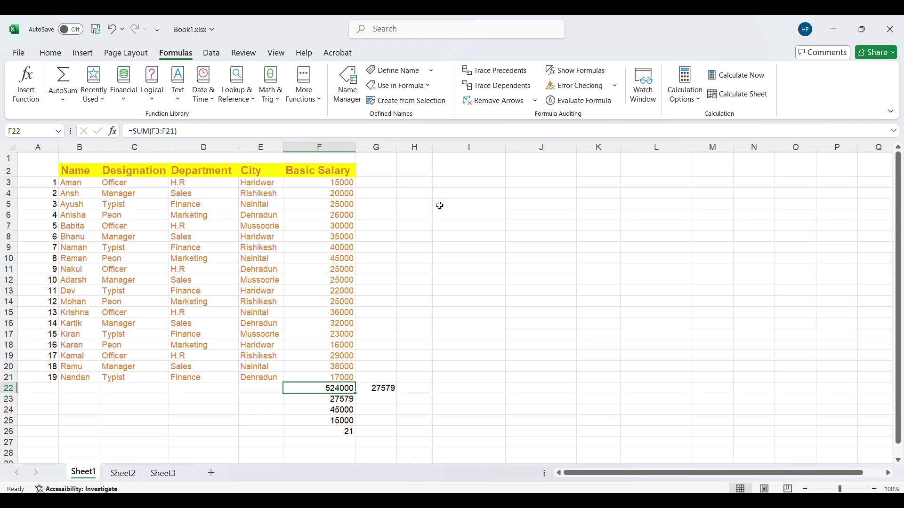
click(437, 248)
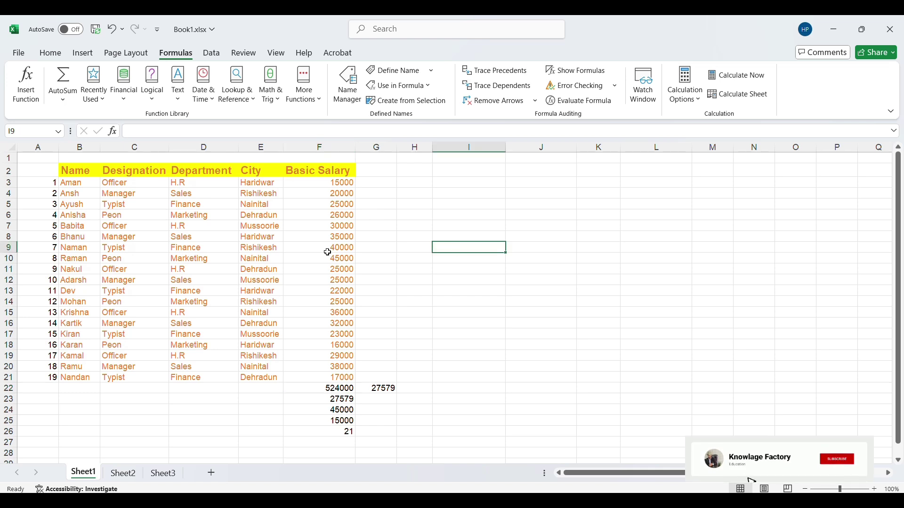
click(327, 250)
click(196, 216)
click(245, 234)
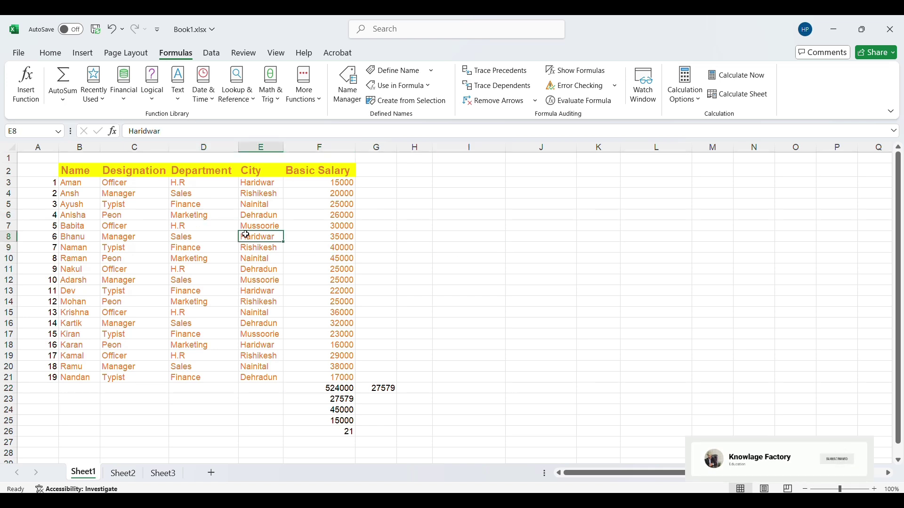
click(121, 237)
click(73, 215)
click(49, 212)
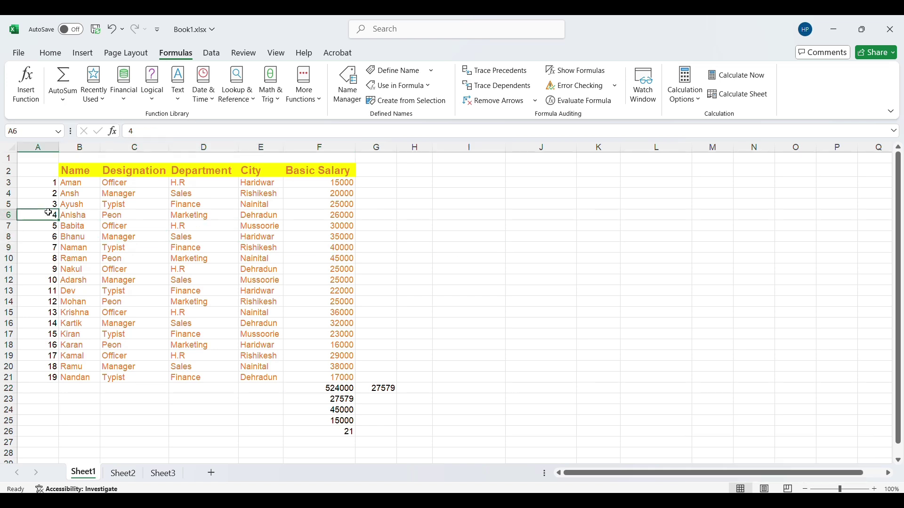
click(122, 178)
click(181, 171)
click(311, 175)
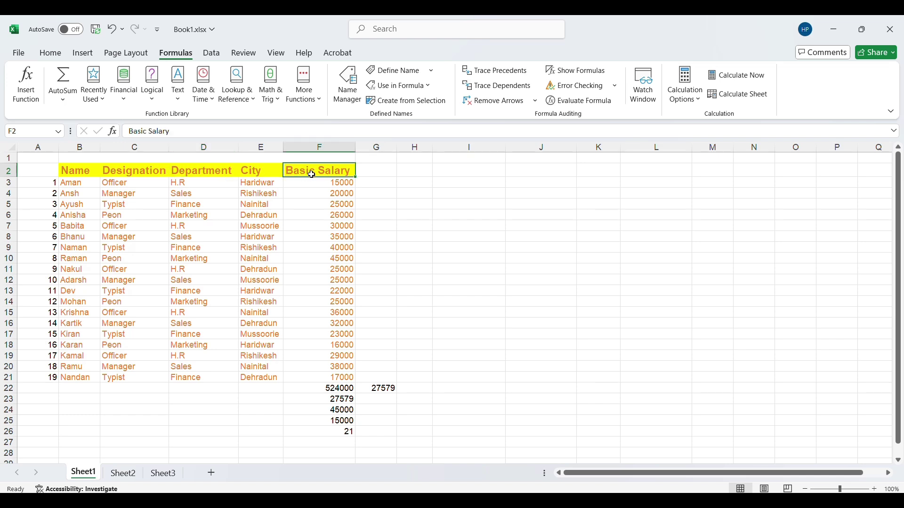
click(267, 171)
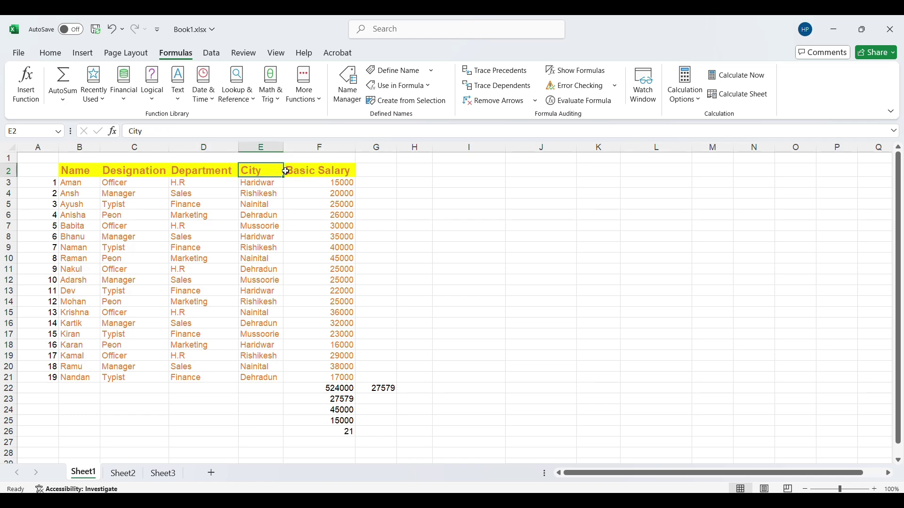
click(434, 354)
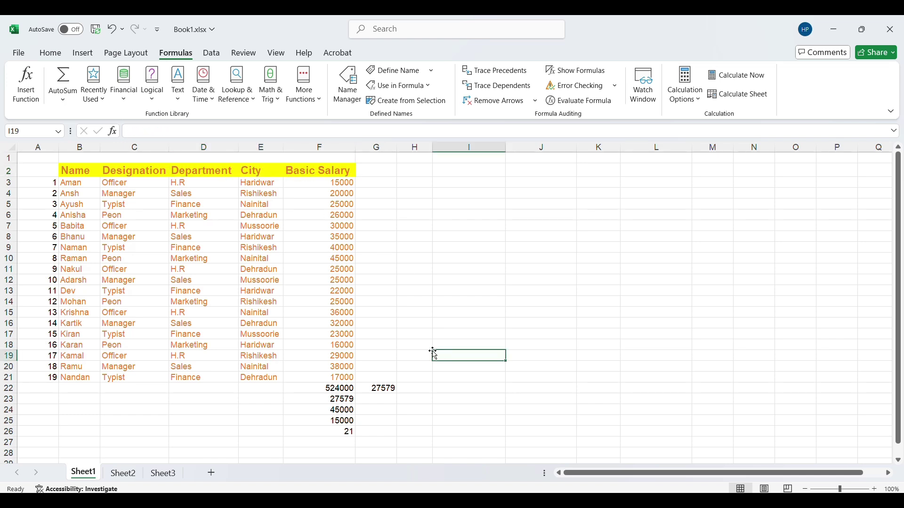
Review the sum, average, maximum and minimum formulas in F22 to F25 one after another.
click(324, 388)
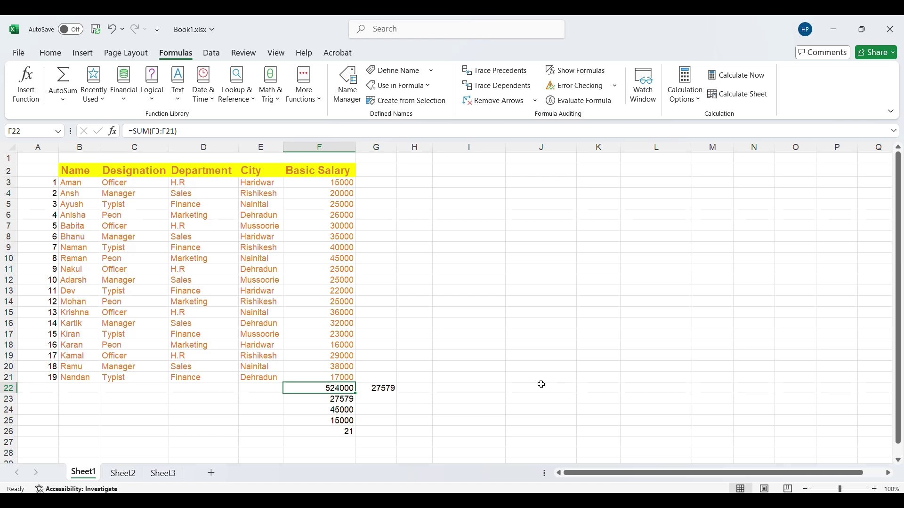
key(Down)
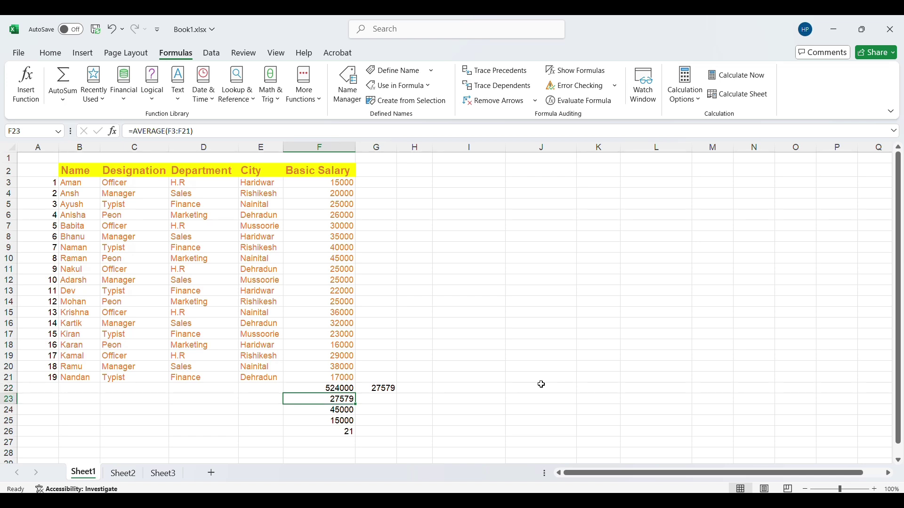
key(Down)
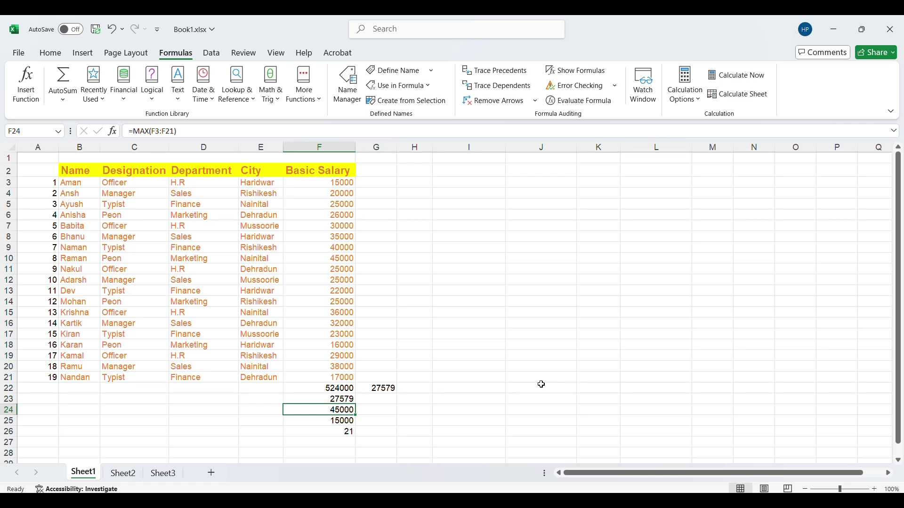
key(Down)
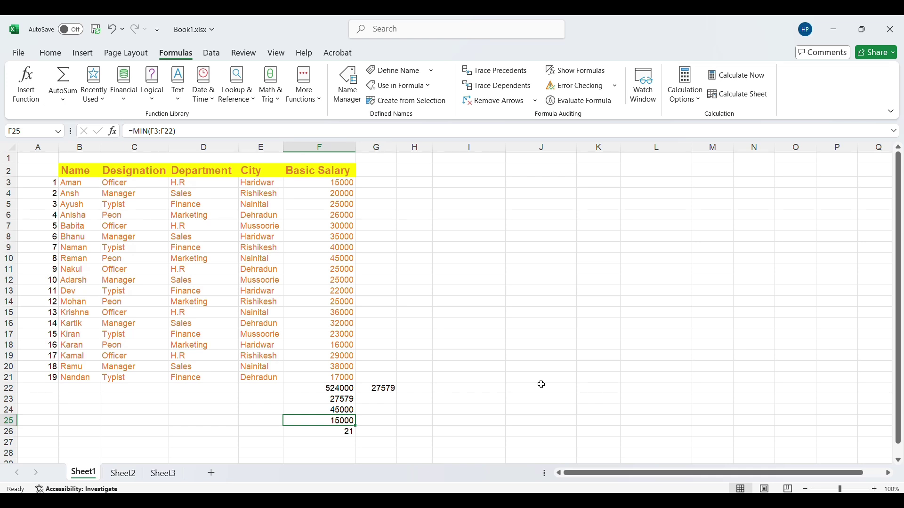
Change the Basic Salary in F20 to 11500.
key(Up)
key(Up)
key(Up)
key(Up)
key(Up)
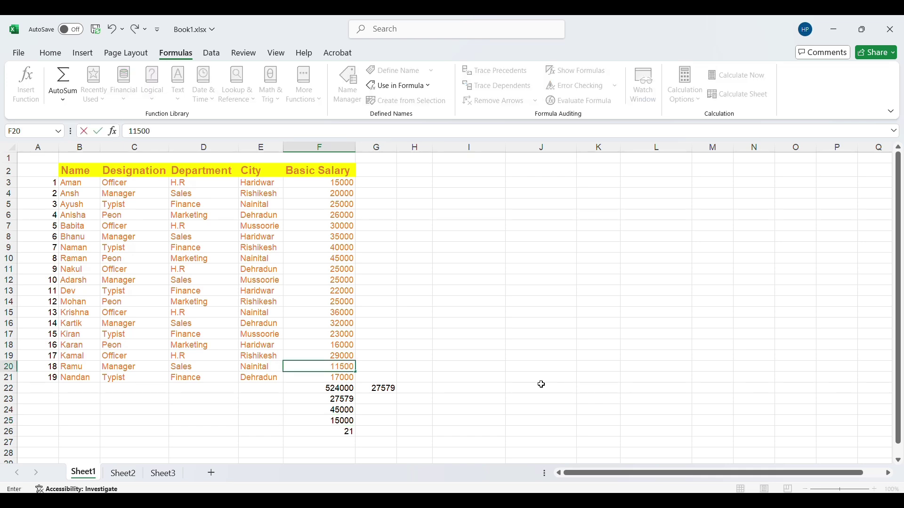
text(11500)
key(Return)
Check the recalculated maximum in F24 and minimum in F25.
key(Down)
key(Down)
key(Down)
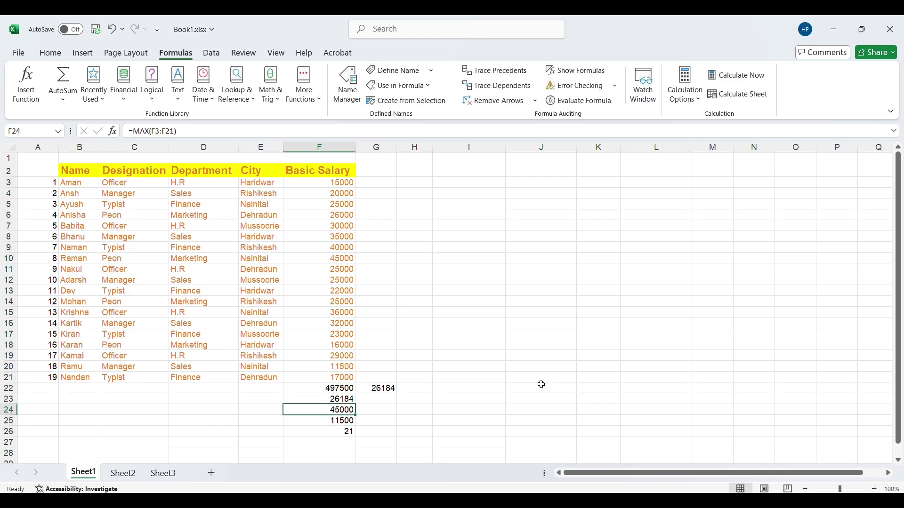
key(Down)
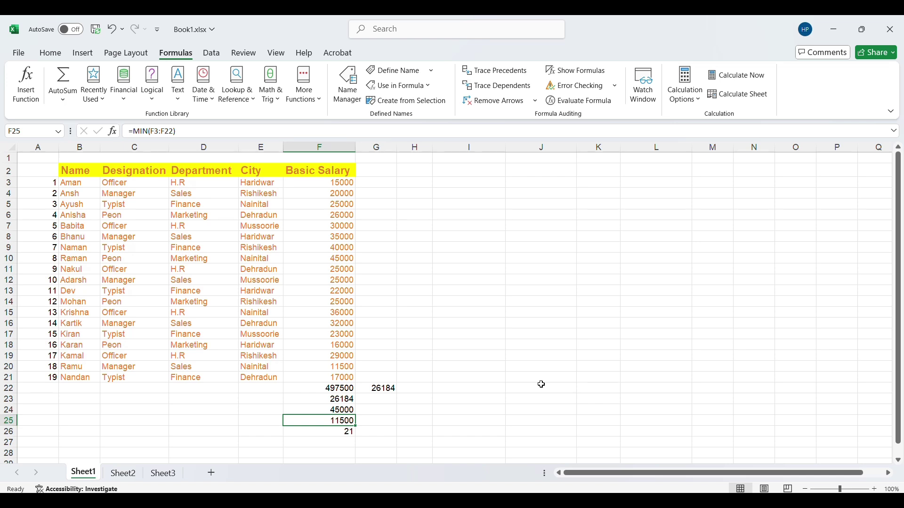
Change the Basic Salary in F16 to 52000.
key(Up)
key(Up)
key(Up)
key(Up)
key(Up)
key(Up)
key(Up)
key(Up)
key(Up)
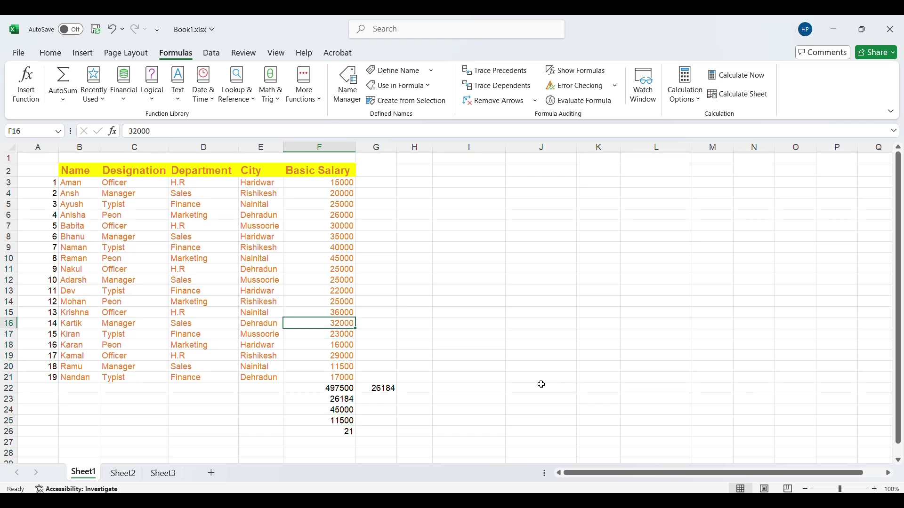
text(52000)
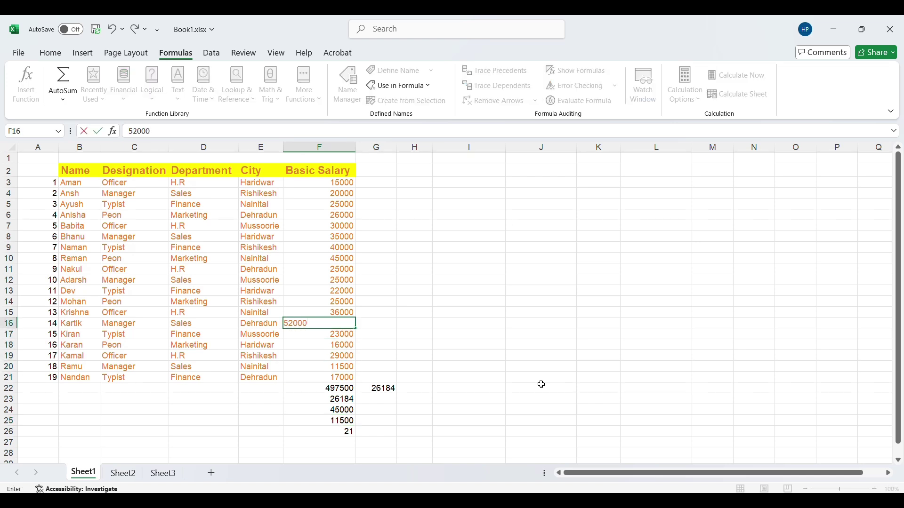
key(BackSpace)
key(Return)
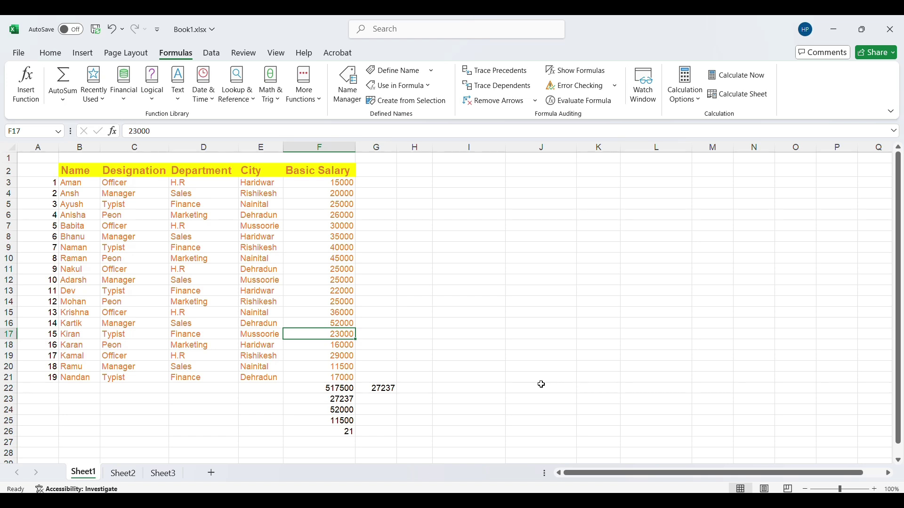
Check the recalculated maximum in F24, minimum in F25 and sum in F22 after the salary change.
key(Down)
key(Down)
key(Down)
key(Down)
key(Down)
key(Down)
key(Down)
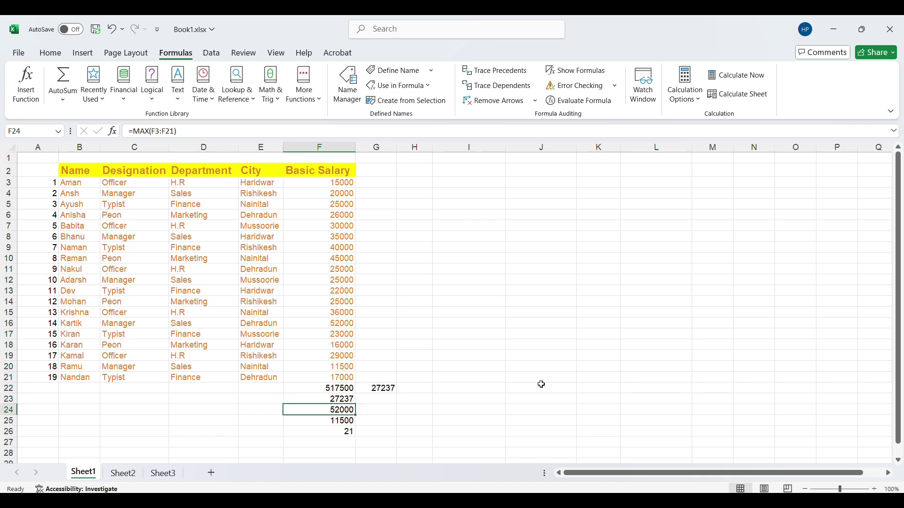
key(Down)
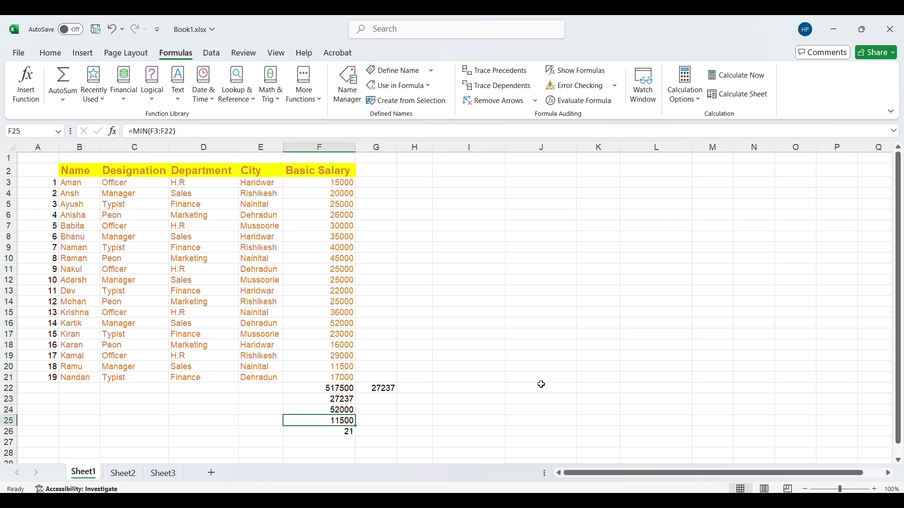
key(Up)
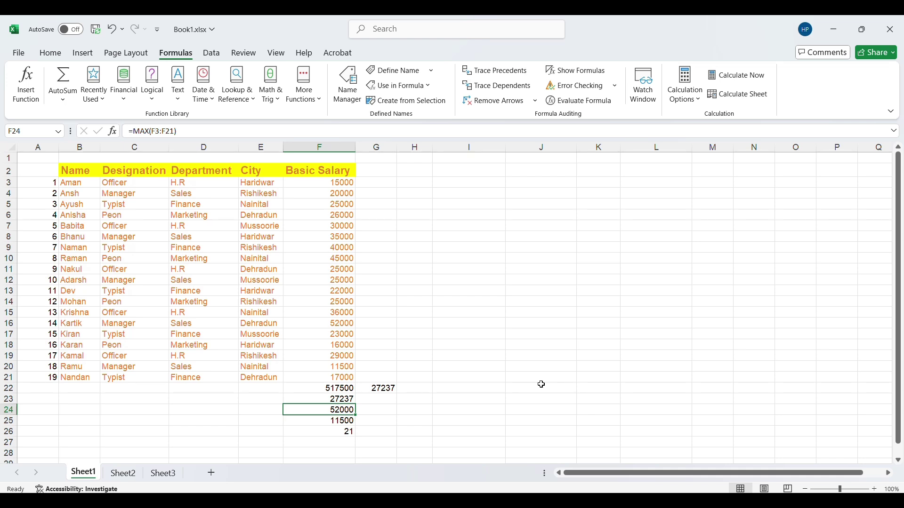
key(Down)
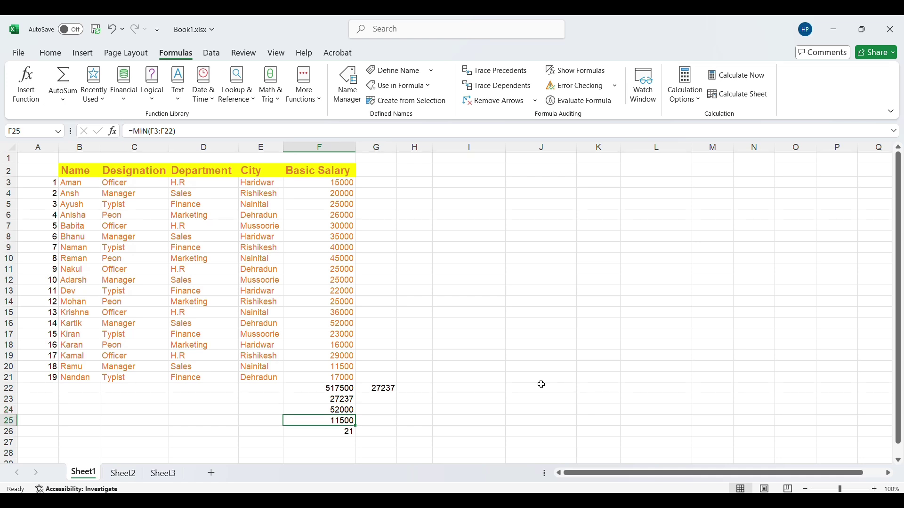
key(Up)
key(Up)
key(Up)
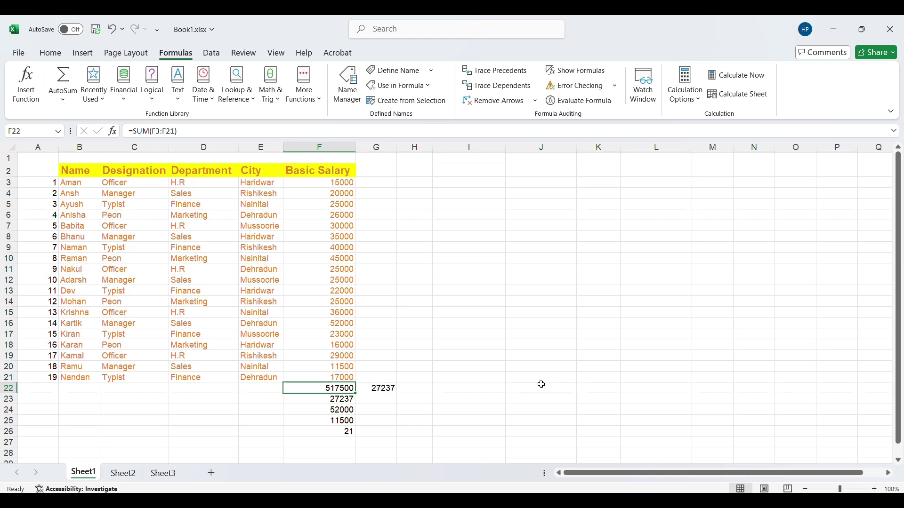
key(Down)
key(Down)
key(Down)
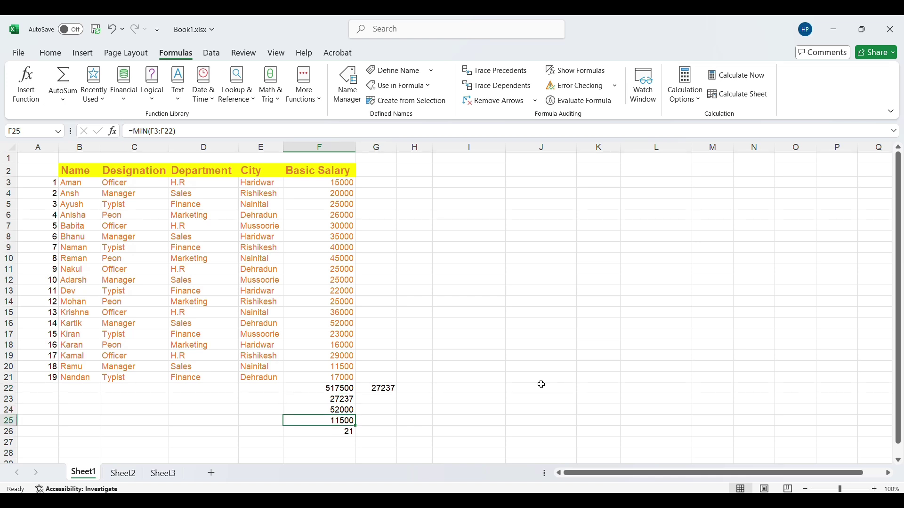
key(Up)
key(Up)
key(Up)
key(Up)
key(Up)
key(Up)
key(Up)
key(Up)
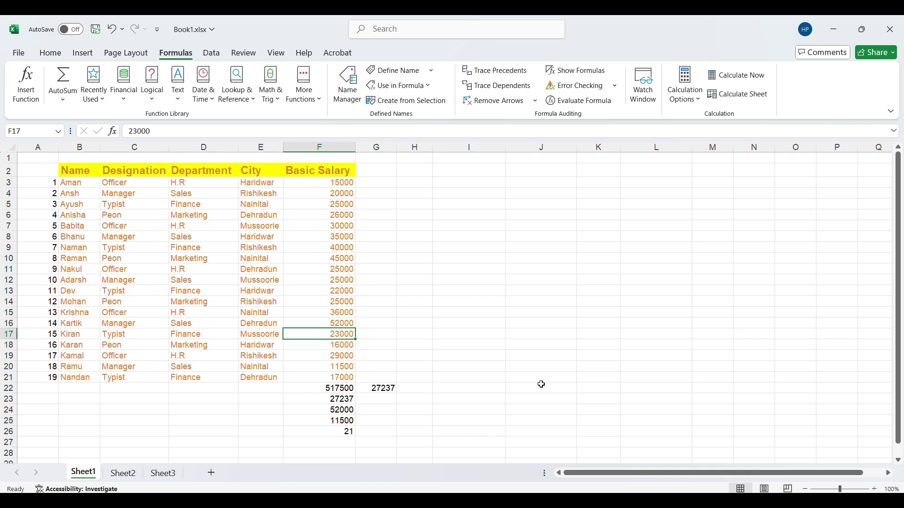
click(469, 300)
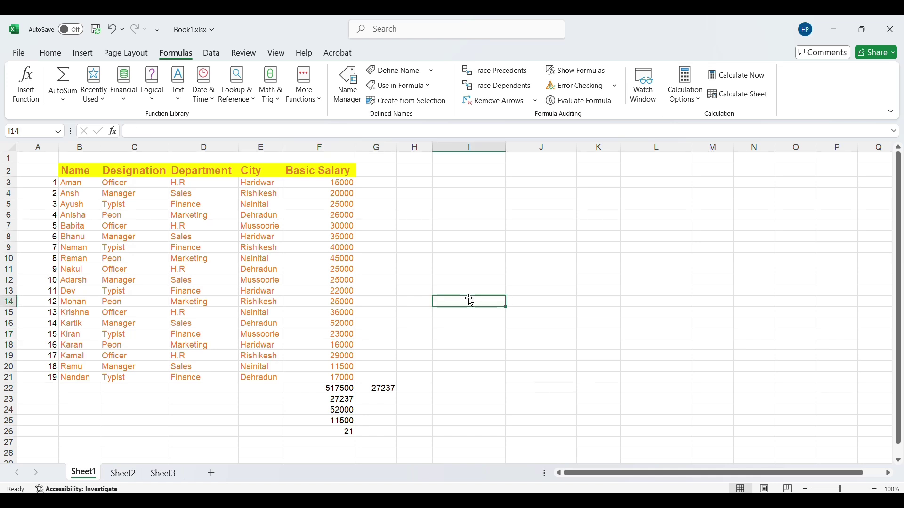
click(100, 100)
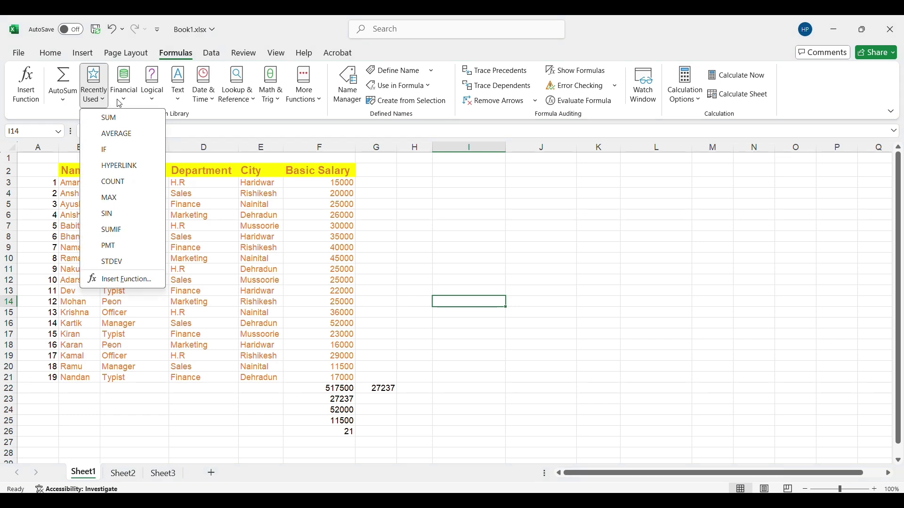
click(177, 97)
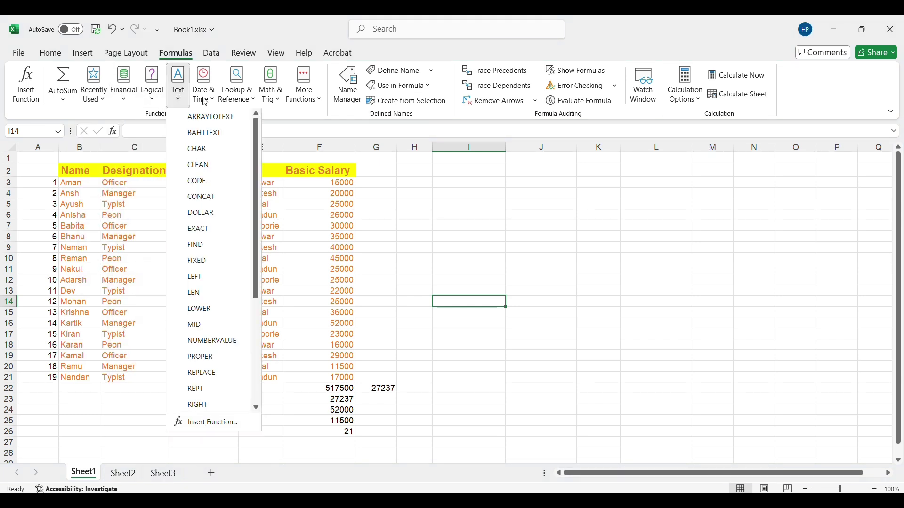
click(209, 97)
click(459, 227)
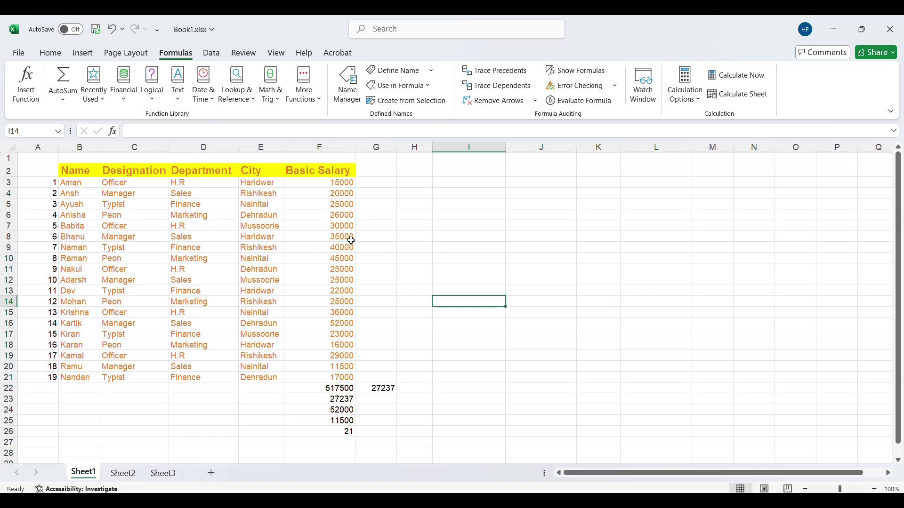
Turn on filtering for the employee table in B2:F21, including its header row.
click(222, 61)
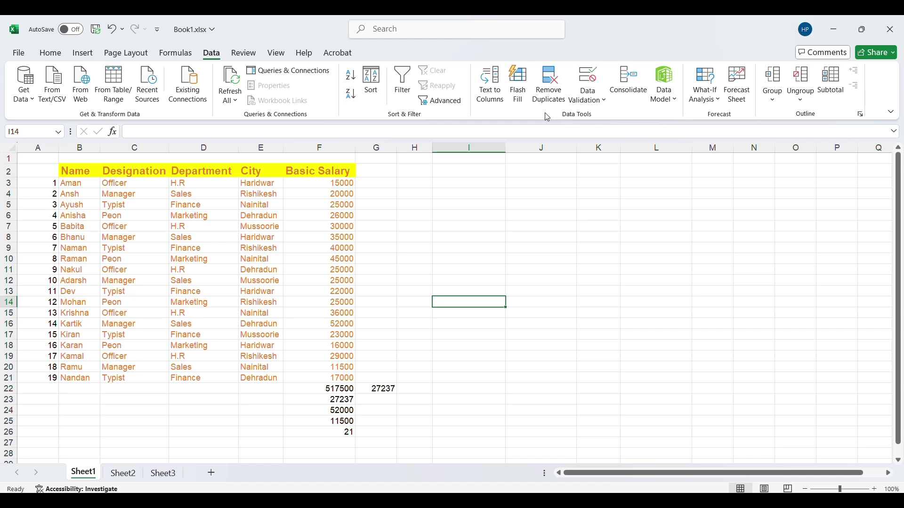
click(603, 93)
click(647, 252)
click(650, 249)
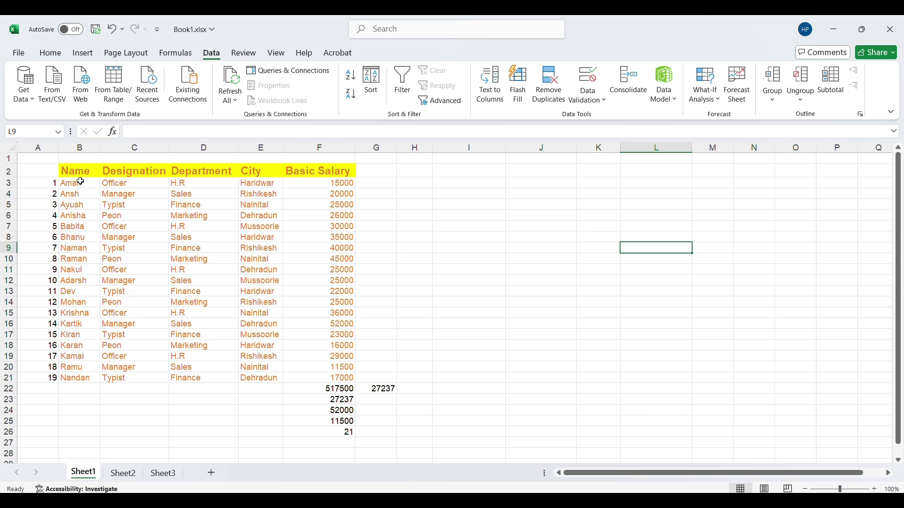
drag(78, 172, 335, 376)
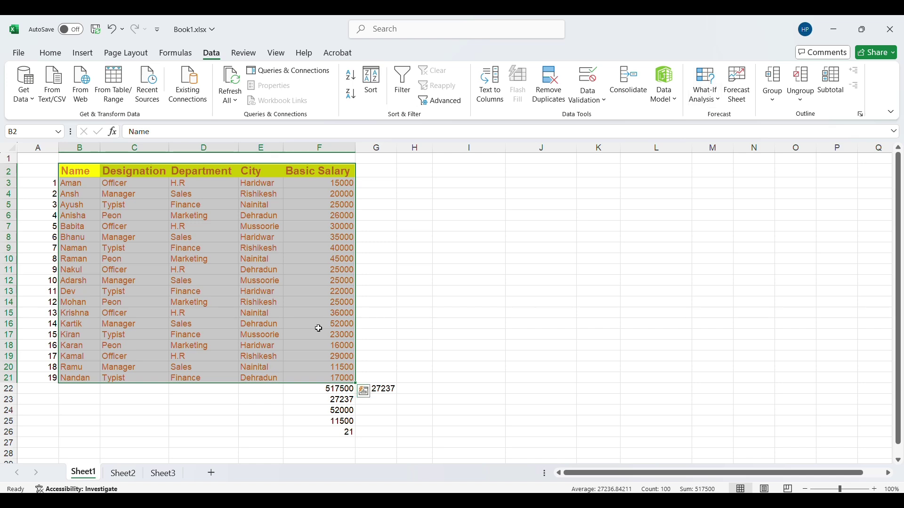
click(414, 227)
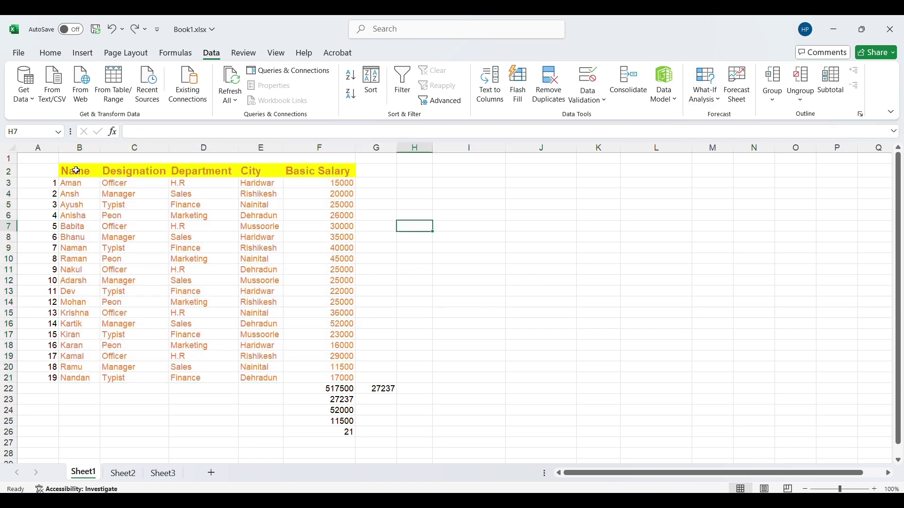
drag(75, 170, 349, 378)
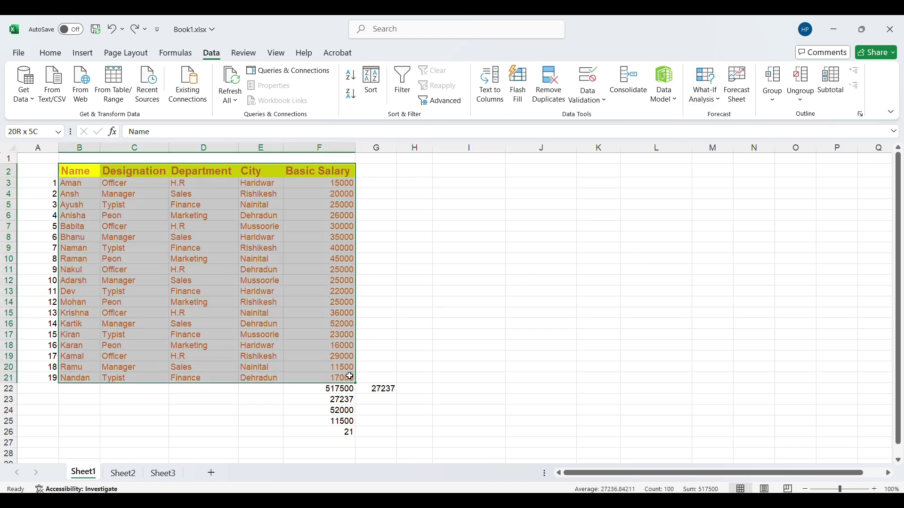
click(403, 81)
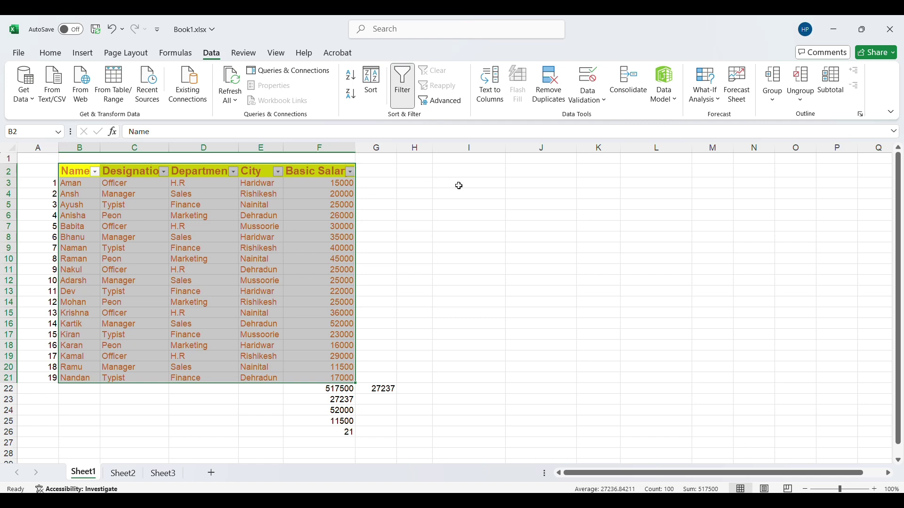
click(251, 213)
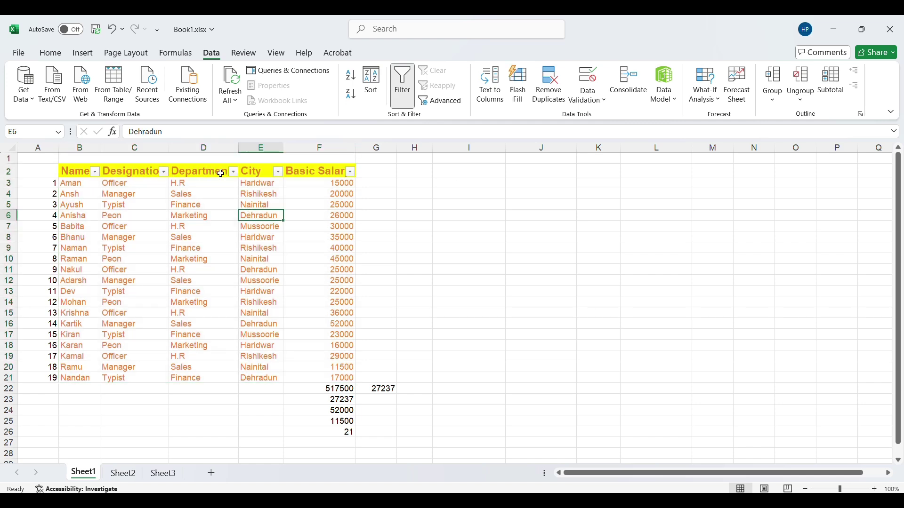
Filter the City column to show only the Haridwar records.
click(279, 172)
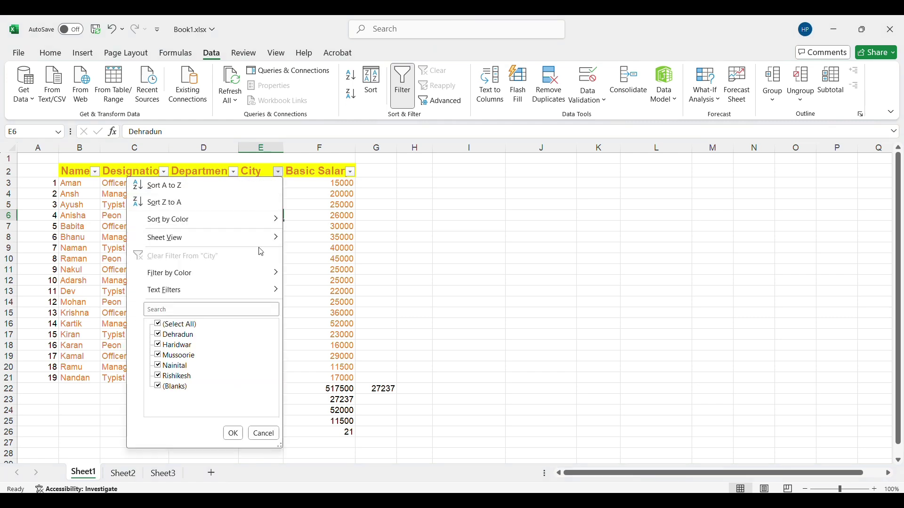
click(281, 174)
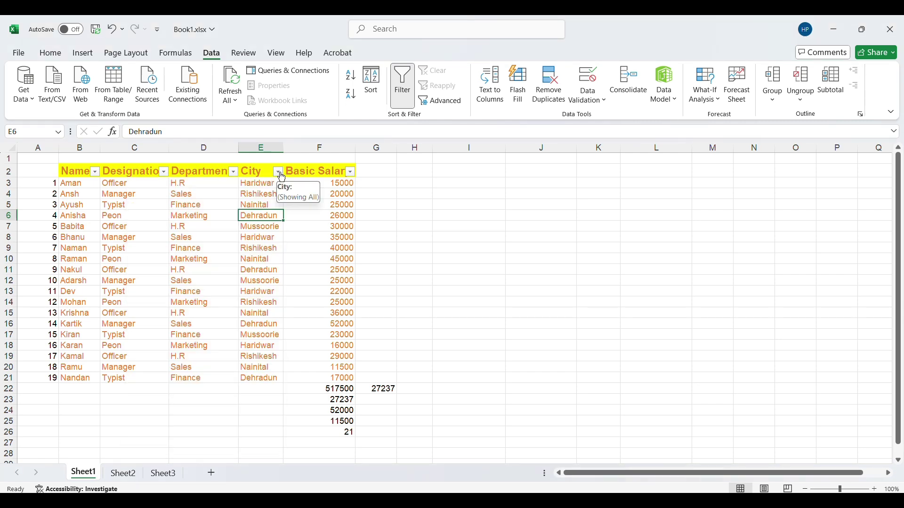
click(279, 173)
click(175, 324)
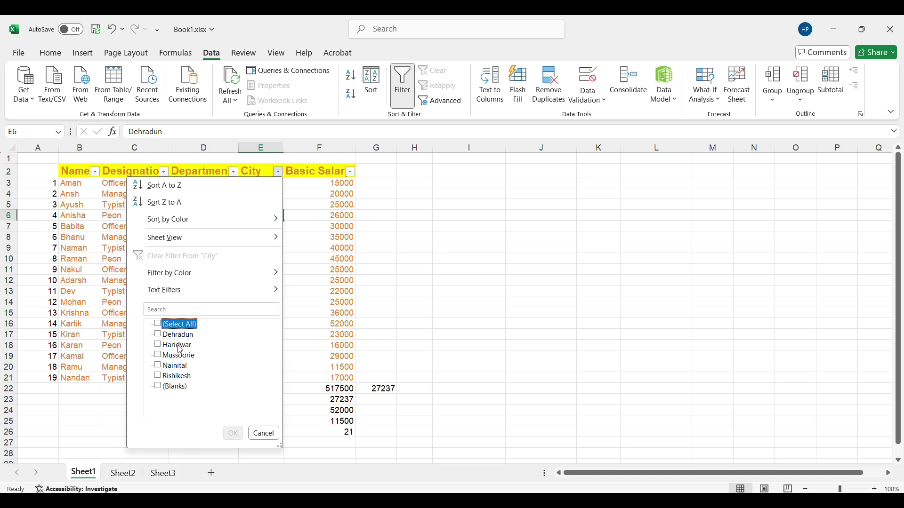
click(175, 345)
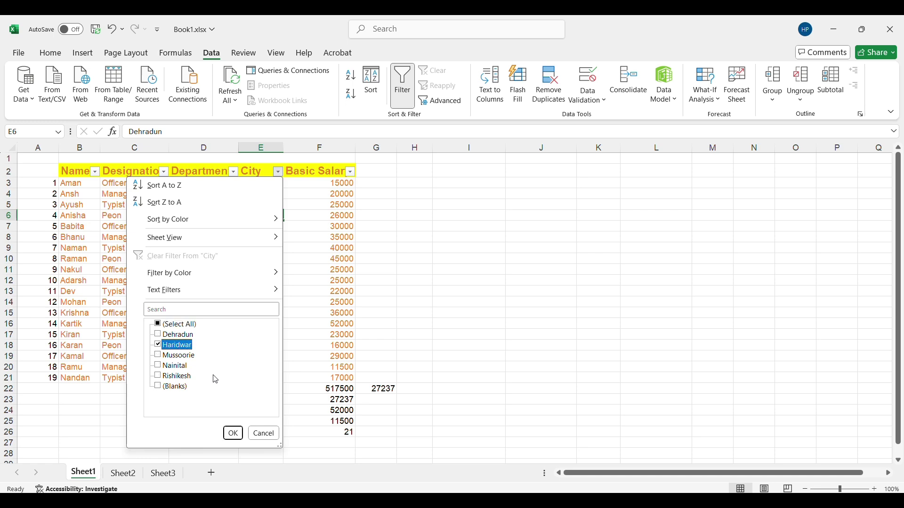
click(233, 433)
click(438, 254)
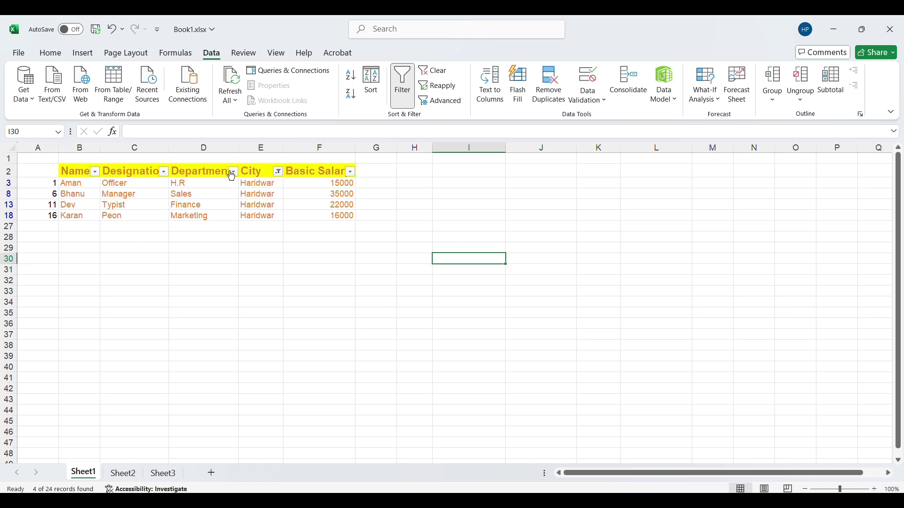
Reset the City filter to include all cities again.
click(276, 177)
click(171, 325)
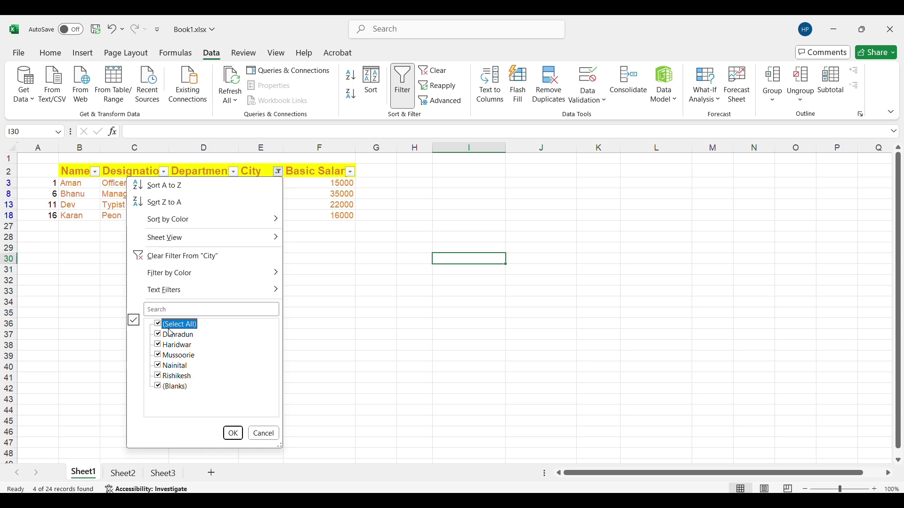
click(232, 434)
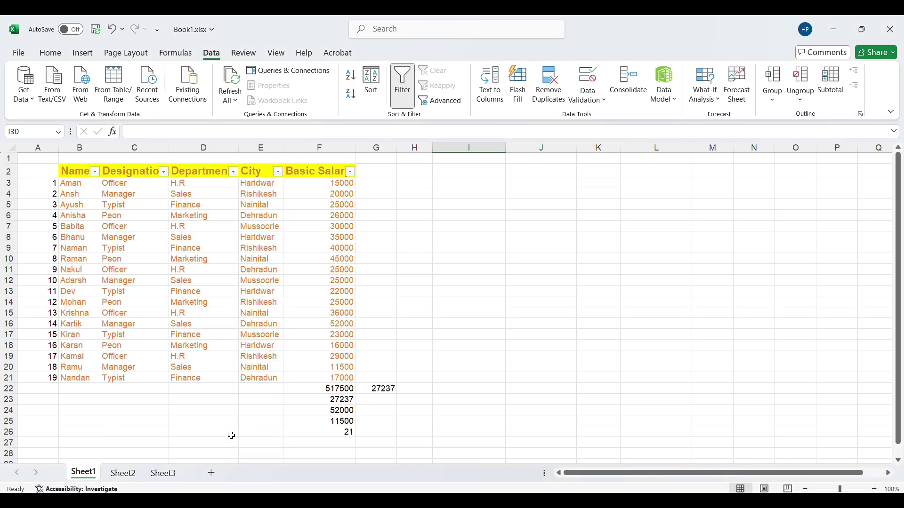
Filter the Department column to show only Finance and select the visible Finance cells.
click(234, 178)
click(133, 325)
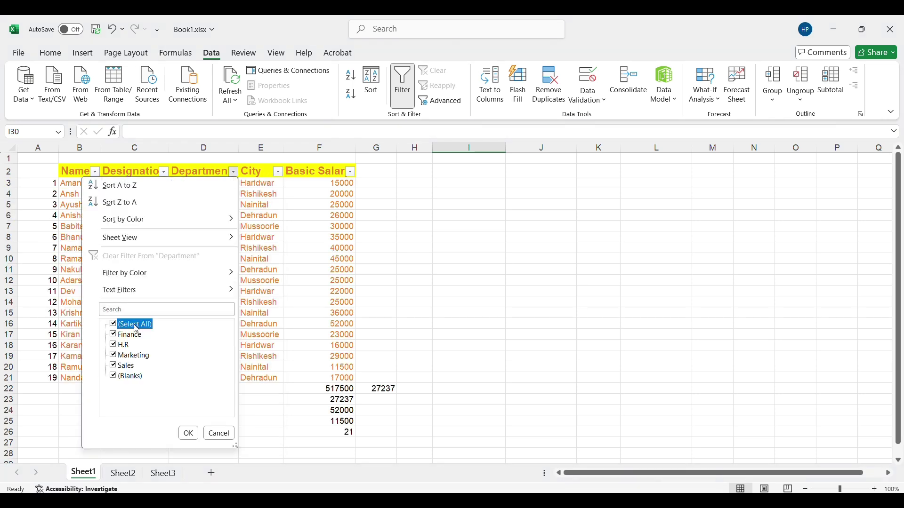
click(136, 337)
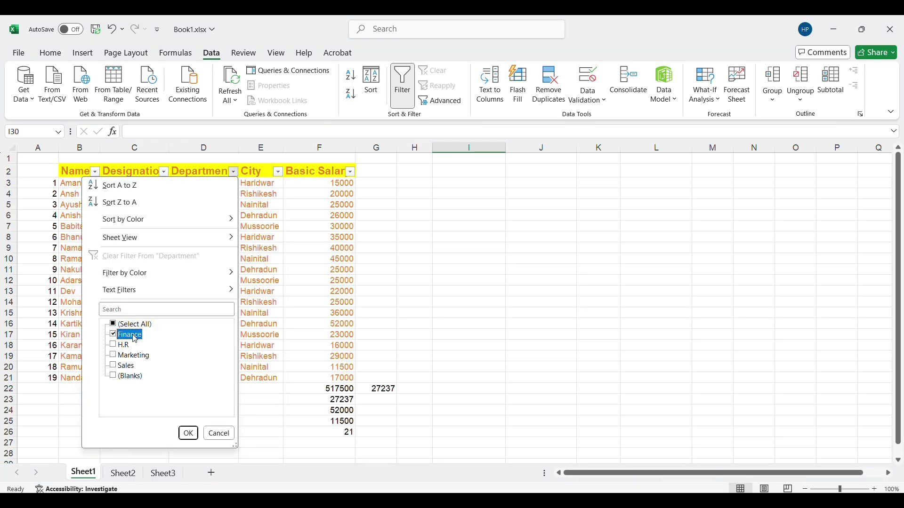
click(188, 433)
click(124, 312)
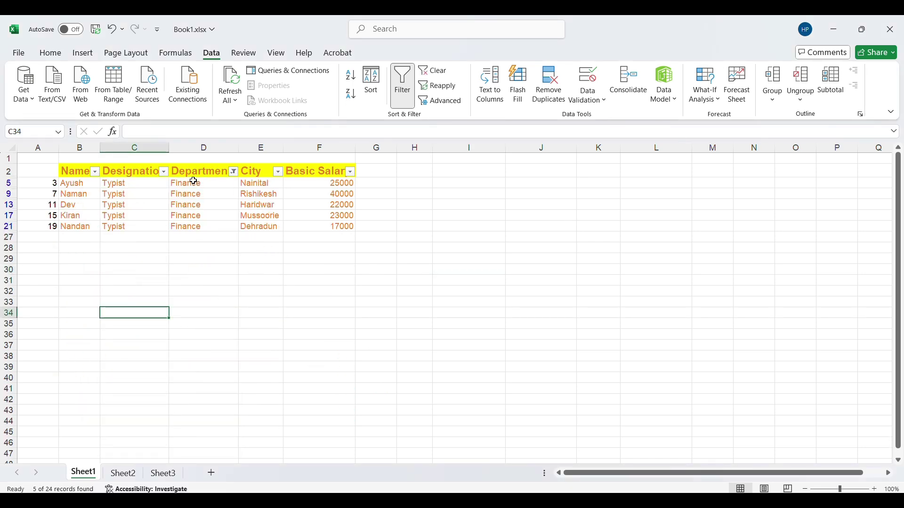
drag(194, 182, 206, 227)
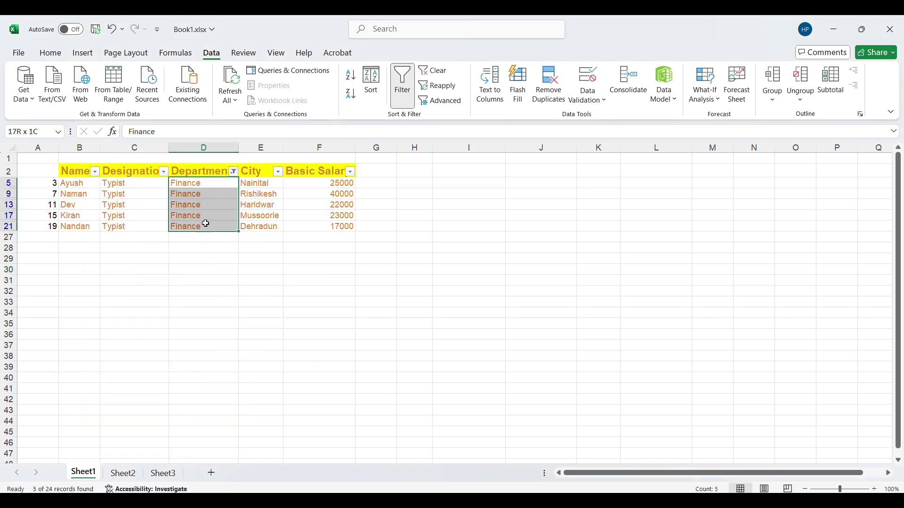
Narrow the filtered Finance records to Haridwar only in the City column.
click(278, 172)
click(174, 325)
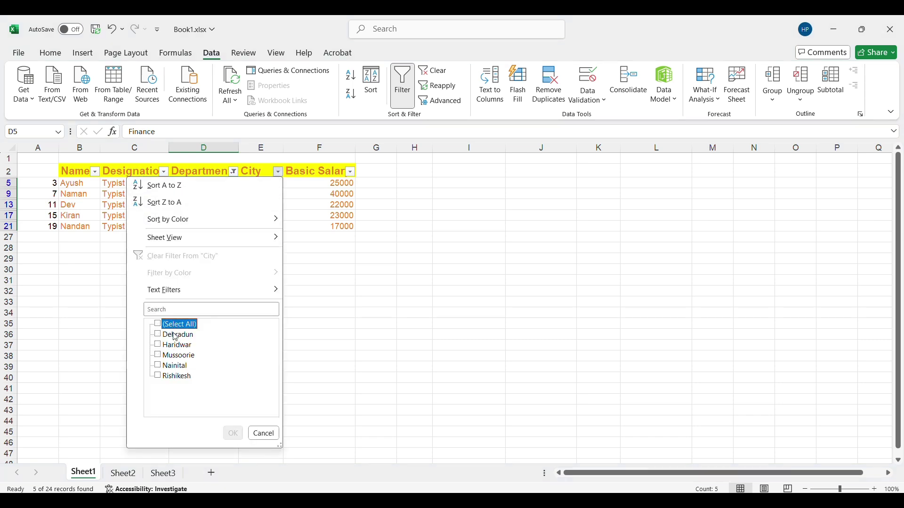
click(175, 347)
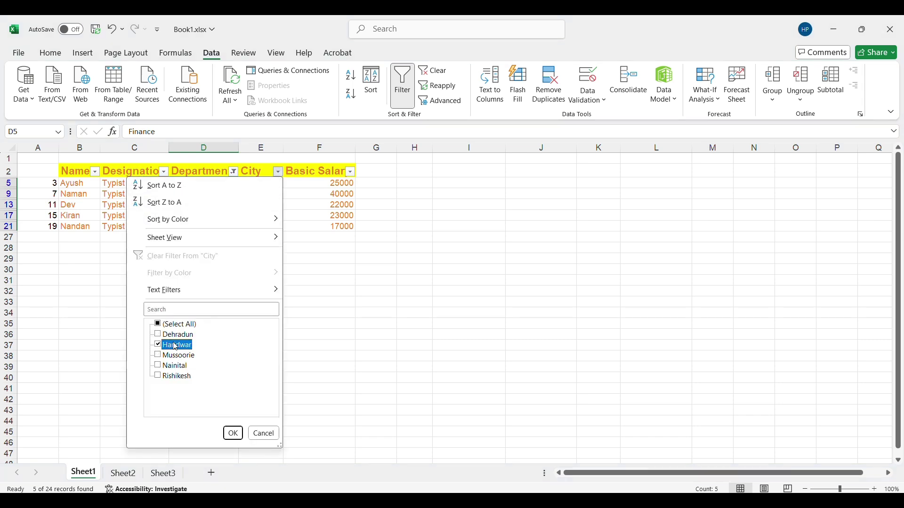
click(232, 433)
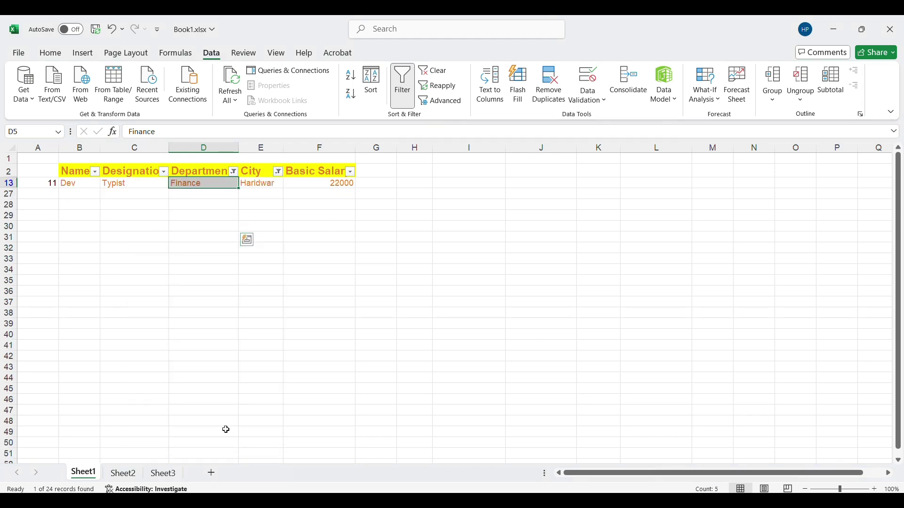
Change the City filter on the Finance records to show only Dehradun.
click(279, 172)
click(170, 326)
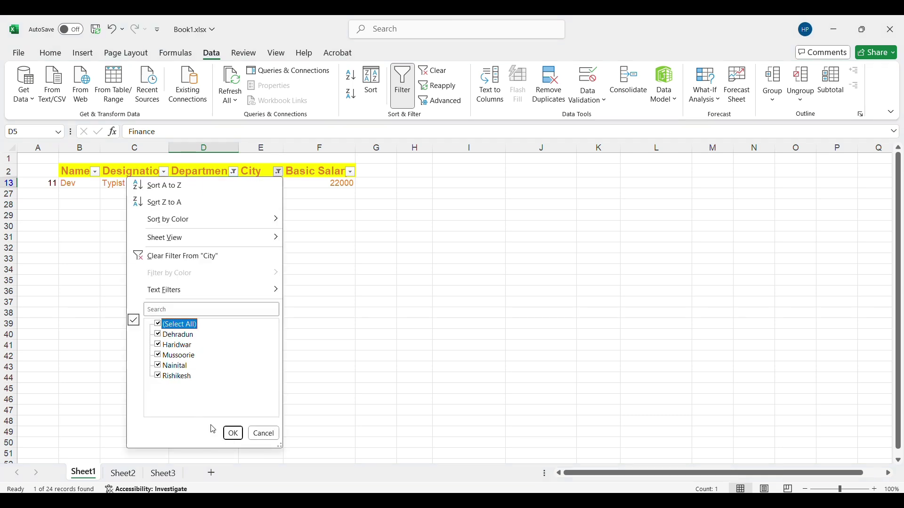
click(169, 325)
click(176, 345)
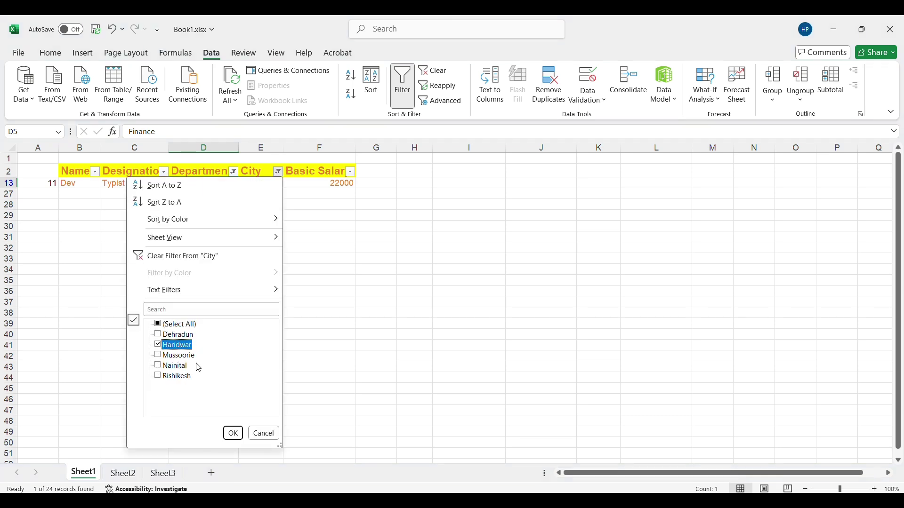
click(177, 335)
click(176, 345)
click(229, 431)
click(260, 333)
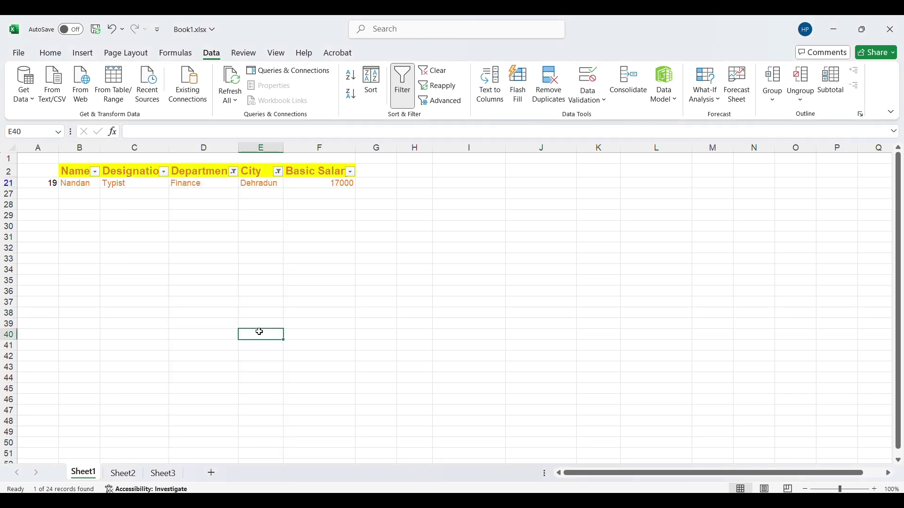
Remove the filters from the employee table and sort range B2:F21 by Name from A to Z.
click(403, 82)
drag(77, 170, 335, 374)
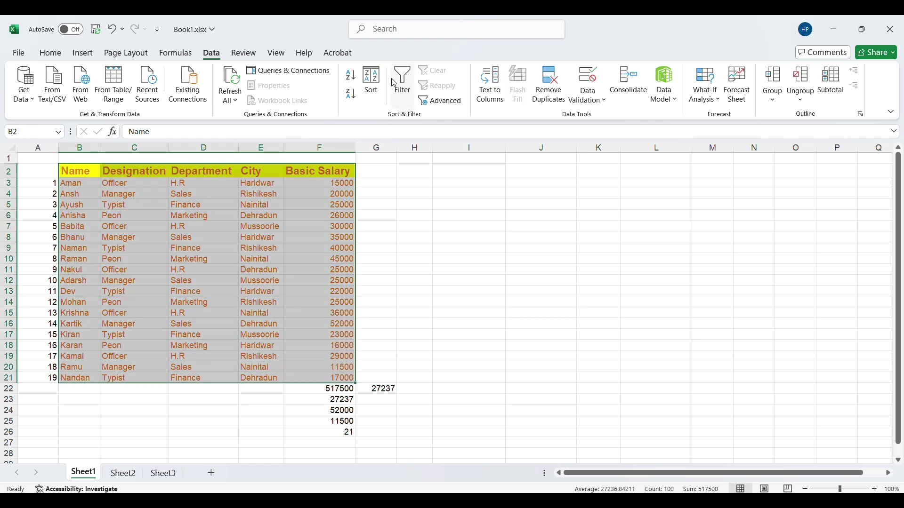
click(371, 83)
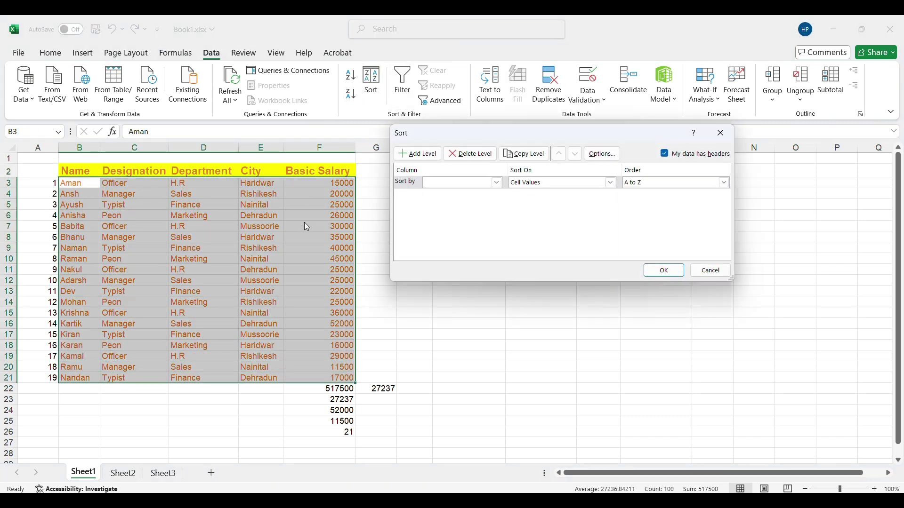
click(497, 183)
click(438, 193)
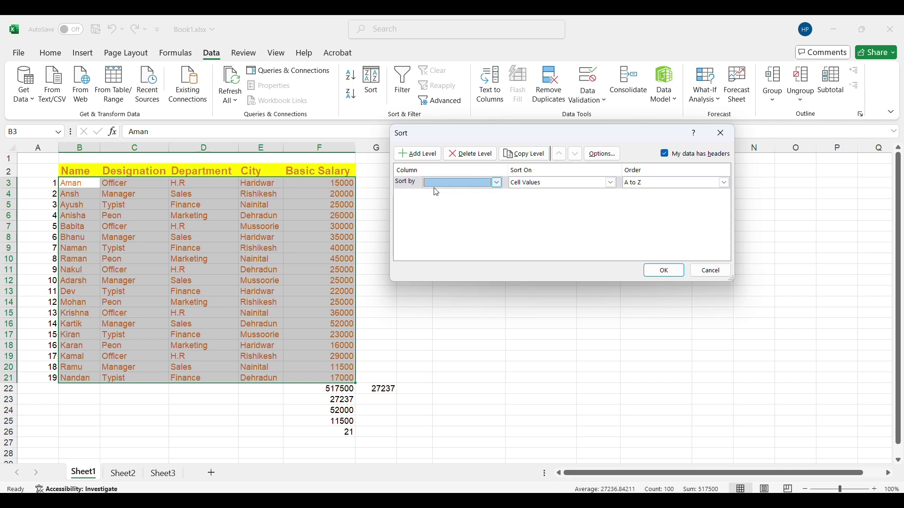
click(660, 270)
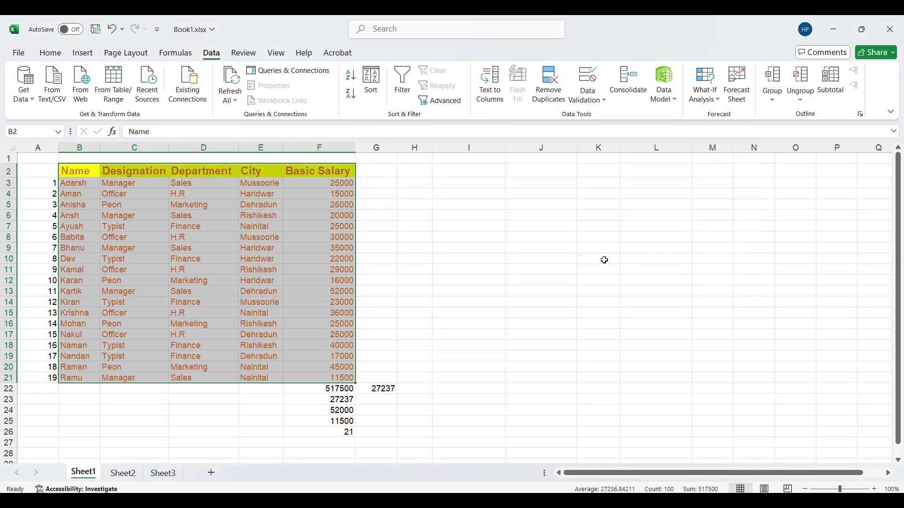
click(544, 260)
drag(86, 186, 86, 217)
click(87, 248)
Turn the column filters back on for the employee table B2:F21.
drag(76, 171, 316, 380)
click(405, 92)
click(485, 256)
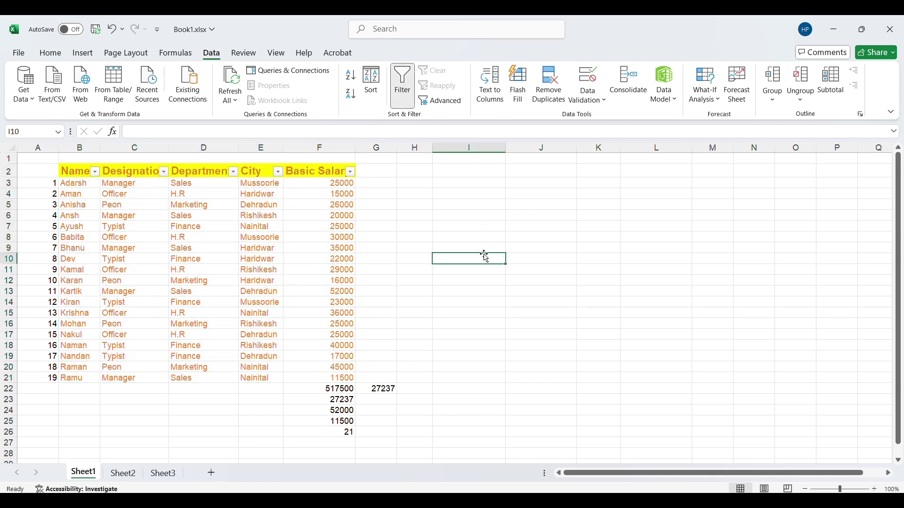
drag(73, 171, 330, 379)
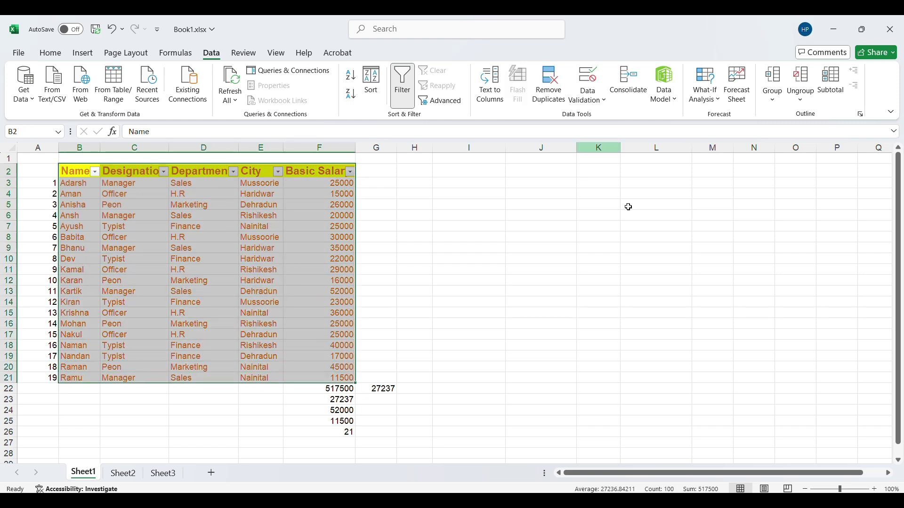
click(417, 314)
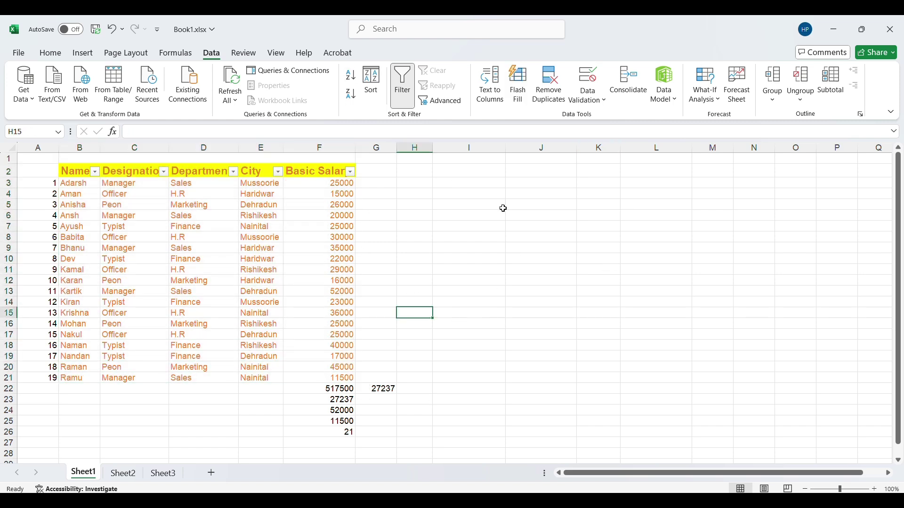
Add a comment reading "officer" to cell B8 in the Name column and post it.
click(244, 53)
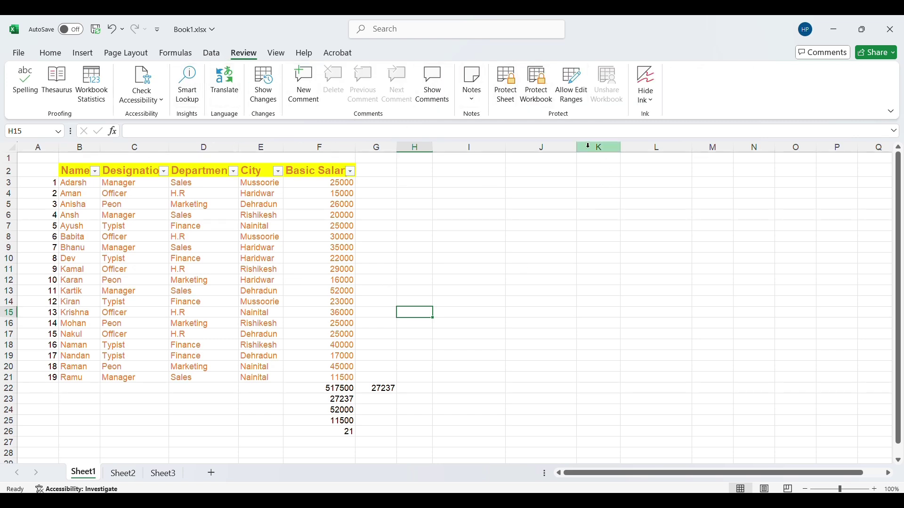
click(337, 247)
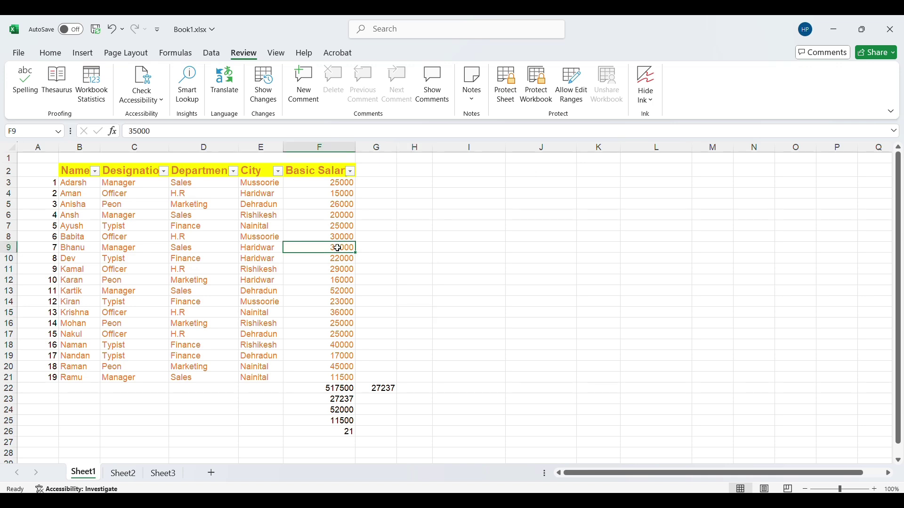
click(73, 240)
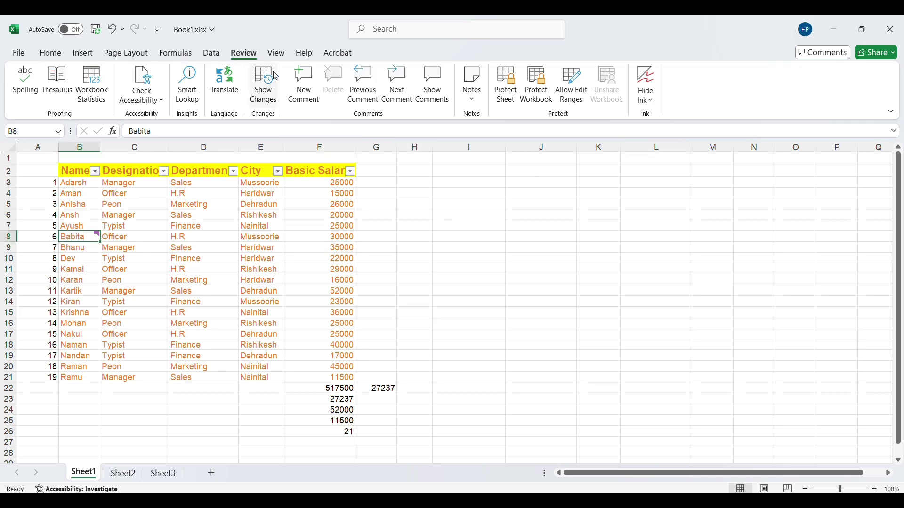
click(298, 83)
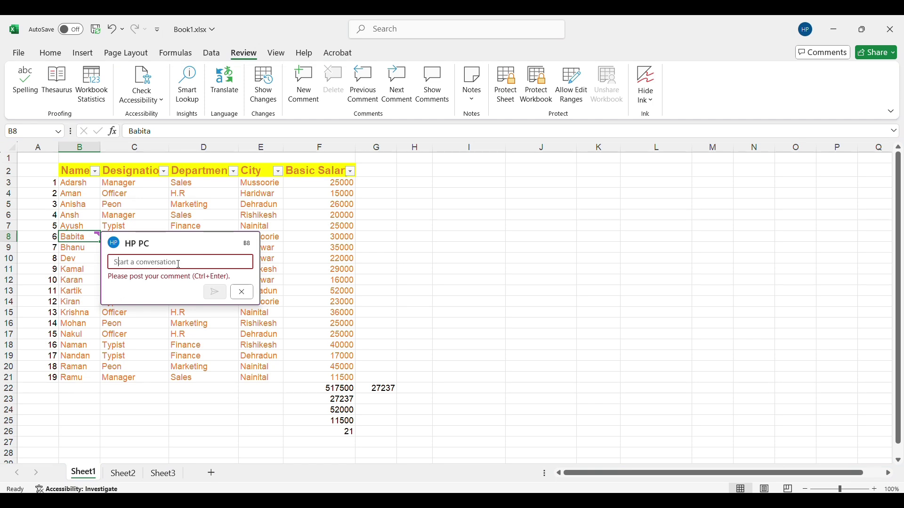
text(officer)
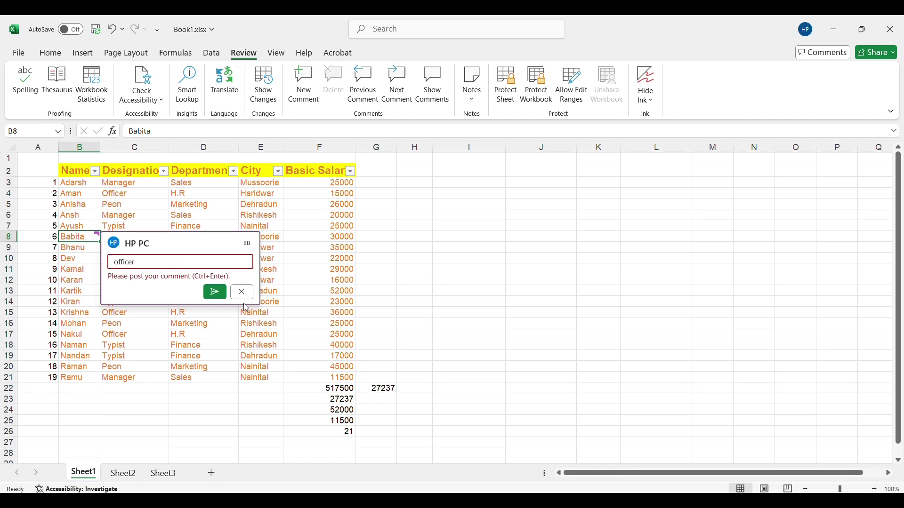
click(215, 292)
click(415, 289)
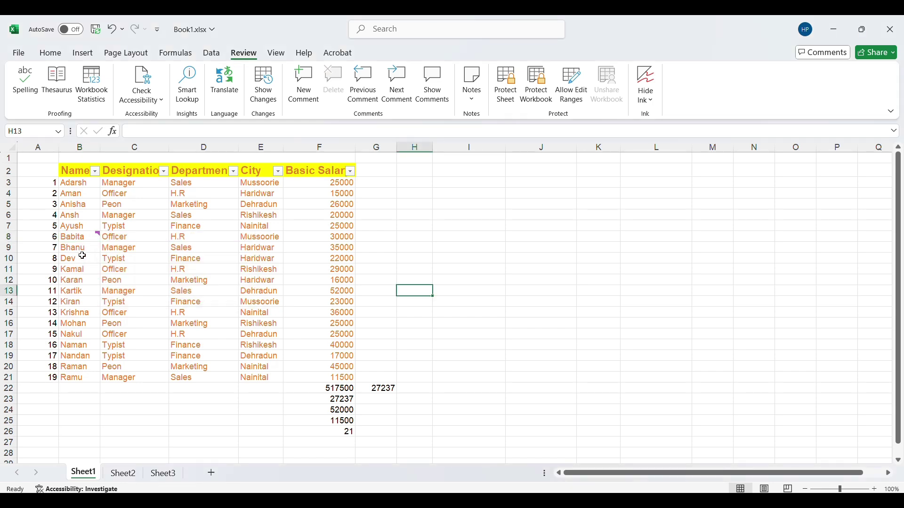
Display the posted comment on cell B8 to check its text.
mouse_move(86, 241)
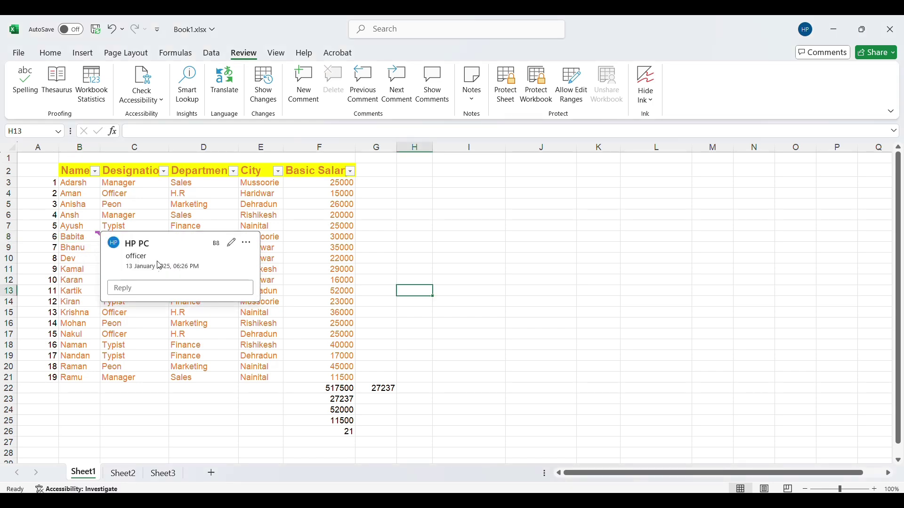
click(74, 203)
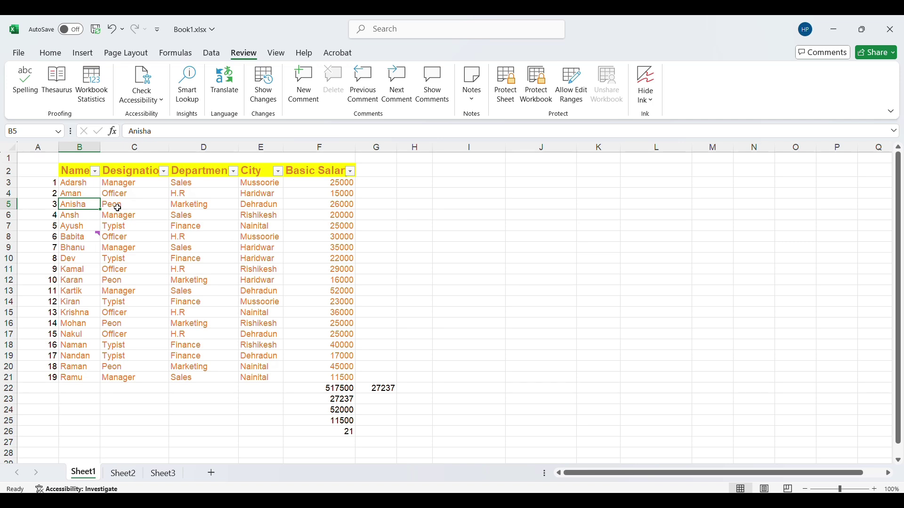
click(189, 215)
mouse_move(74, 237)
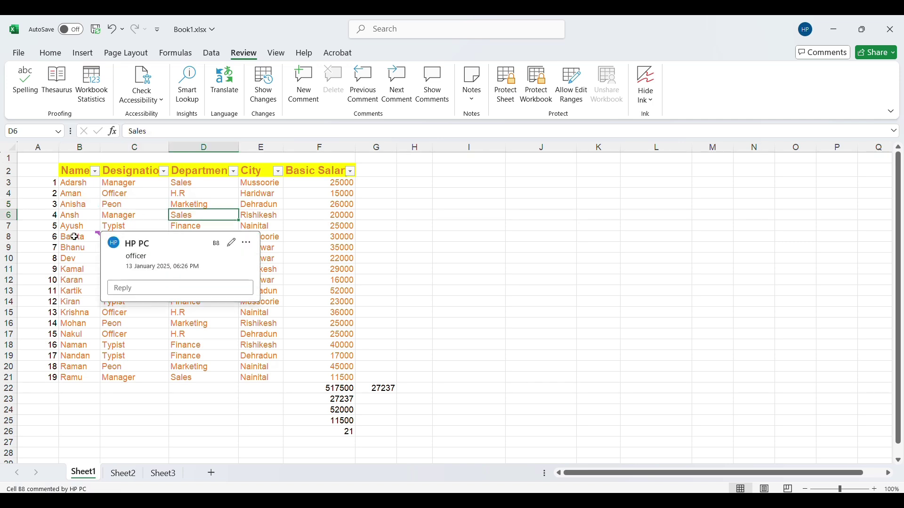
Look at the Protect Sheet options and close them without protecting the sheet.
click(415, 247)
click(530, 214)
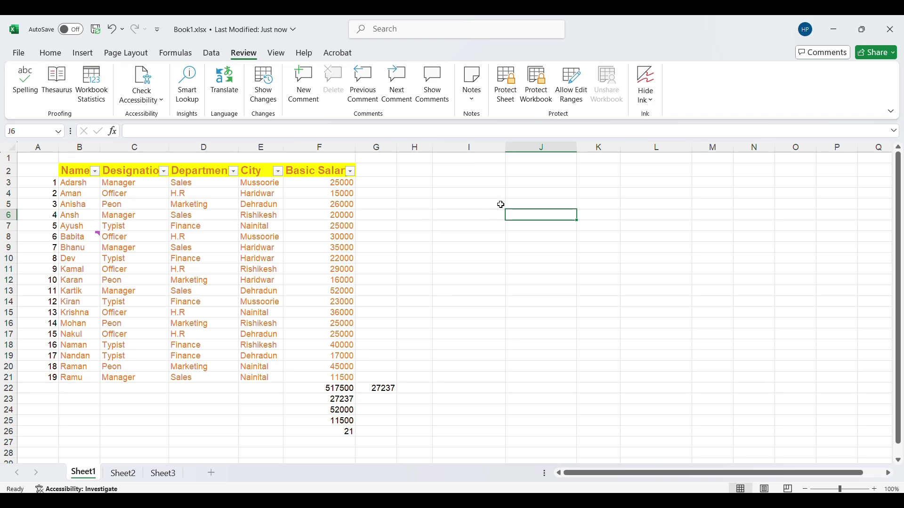
click(514, 90)
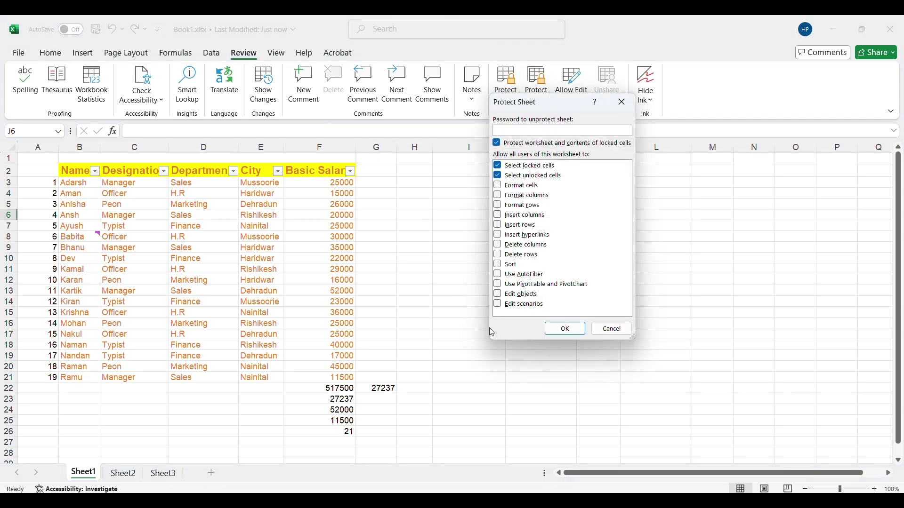
click(610, 333)
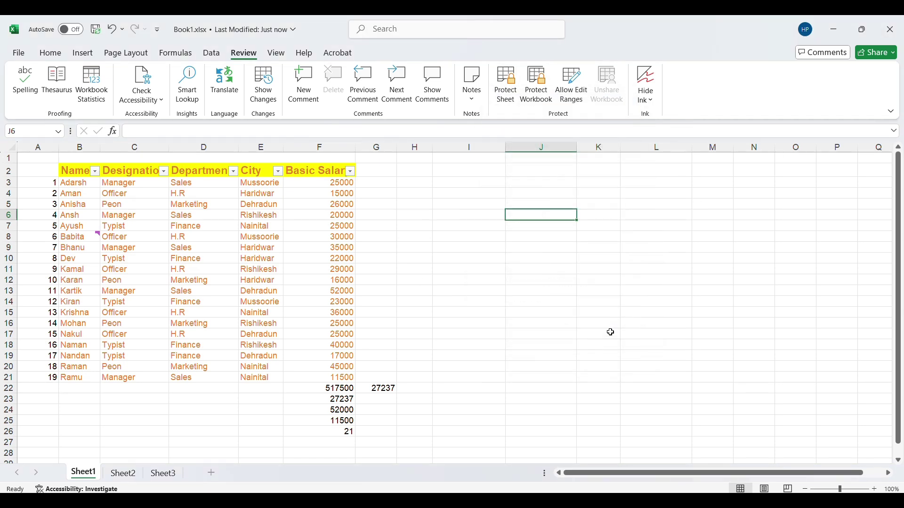
Display Sheet1 in Page Break Preview and enlarge it to 100% zoom.
click(276, 54)
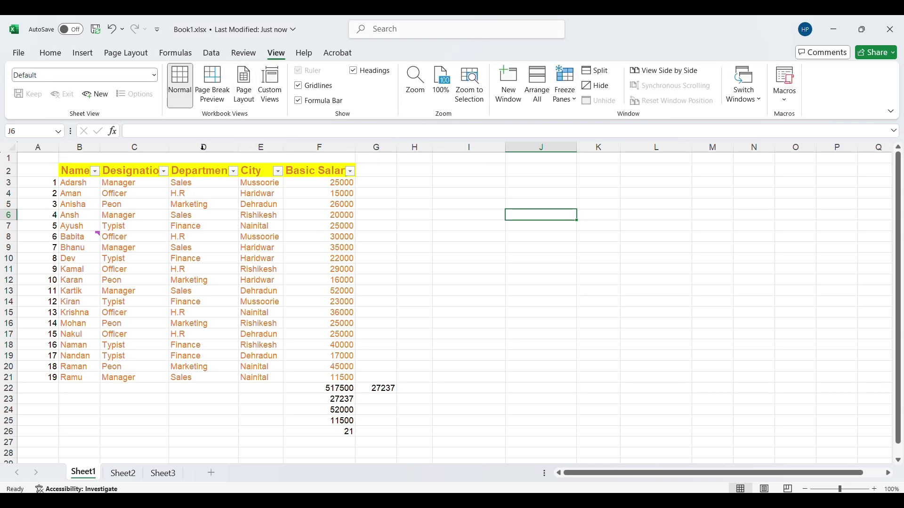
click(161, 258)
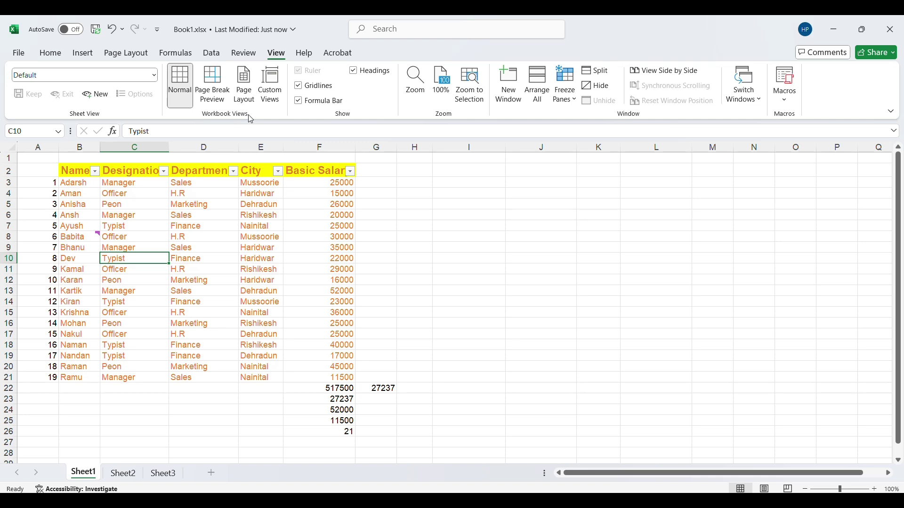
click(494, 240)
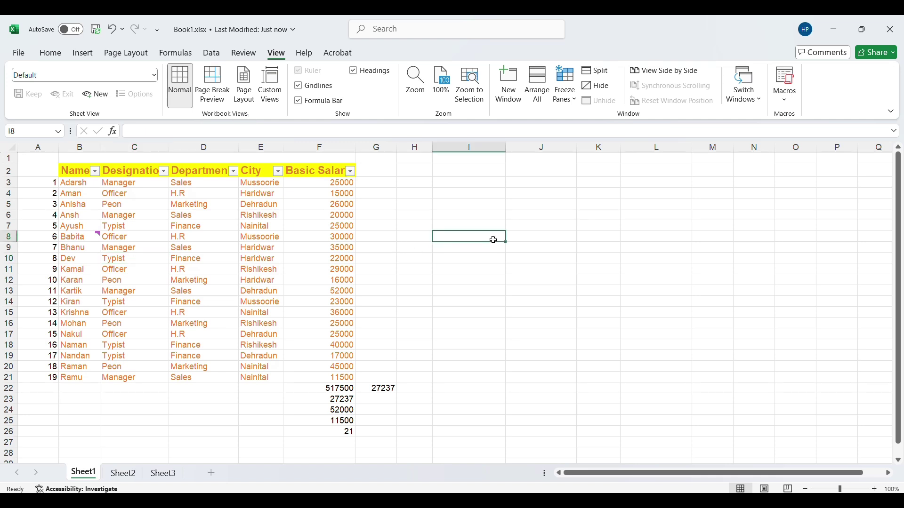
click(223, 91)
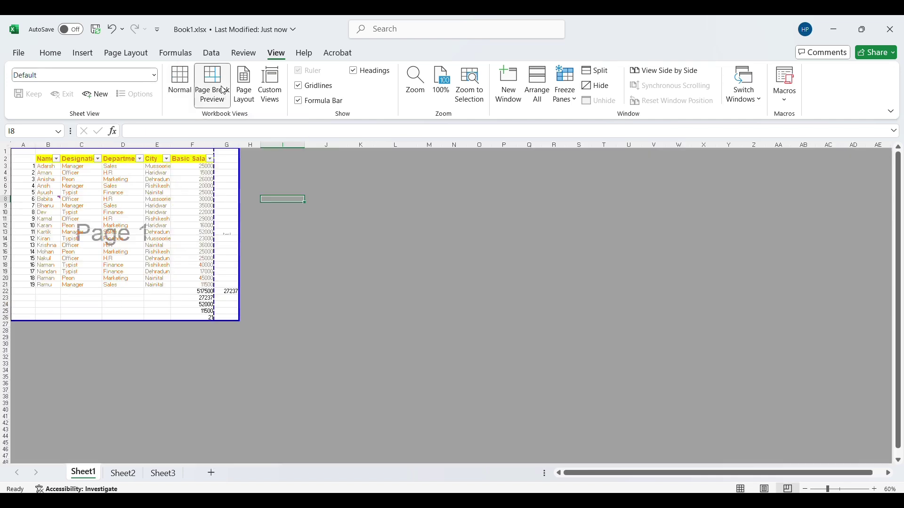
click(325, 259)
scroll(325, 258, down, 10)
scroll(303, 234, up, 10)
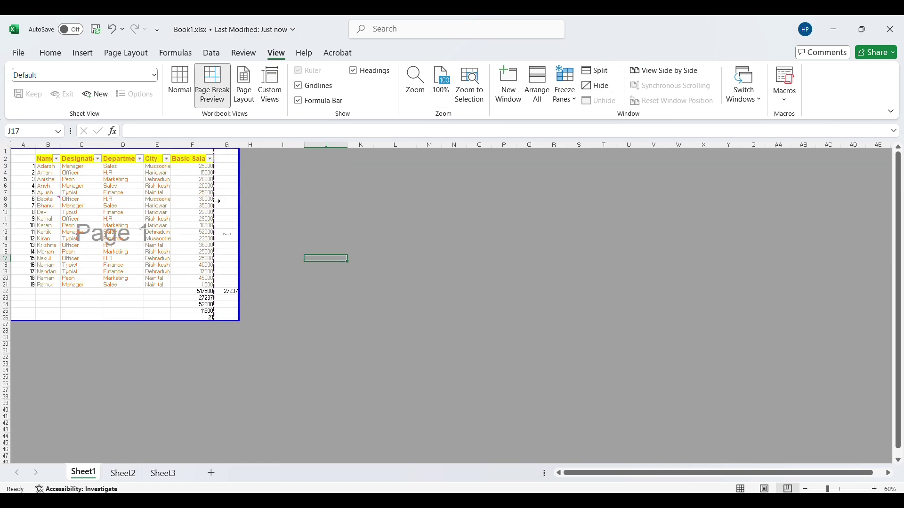
scroll(98, 237, up, 2)
scroll(99, 237, up, 1)
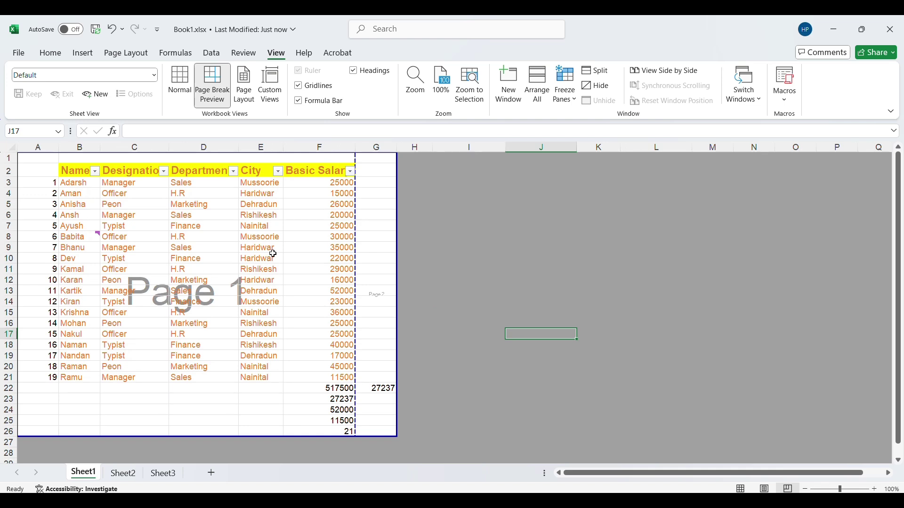
Examine the page boundaries and the area outside the print range in Page Break Preview.
click(532, 227)
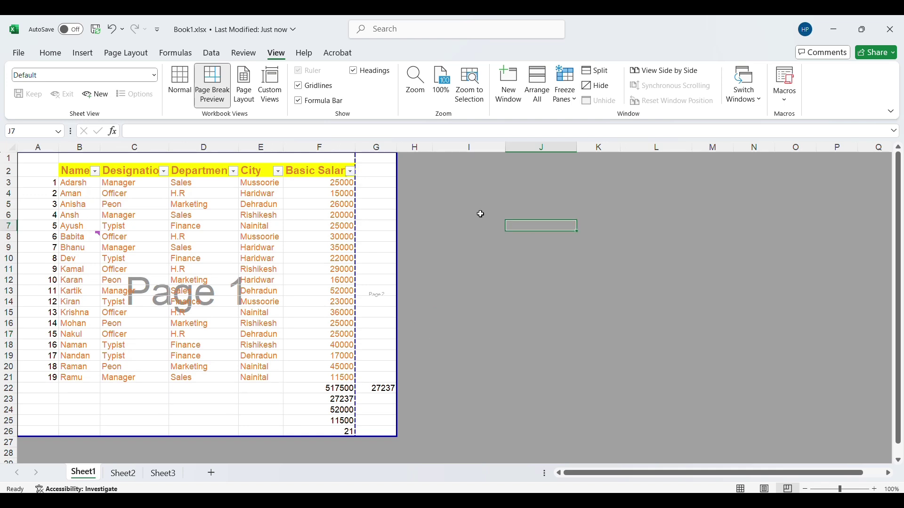
scroll(541, 204, down, 5)
scroll(548, 199, up, 5)
drag(541, 247, 579, 258)
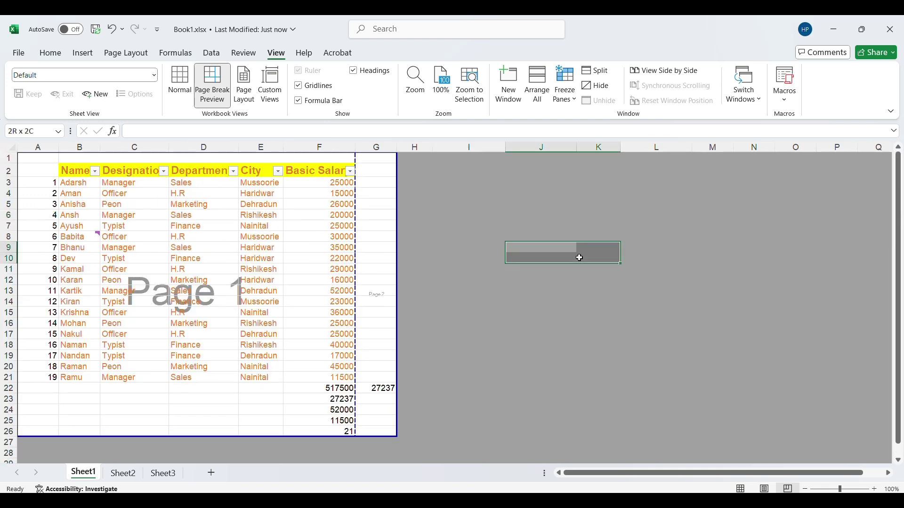
scroll(577, 264, down, 11)
click(435, 277)
scroll(432, 276, up, 11)
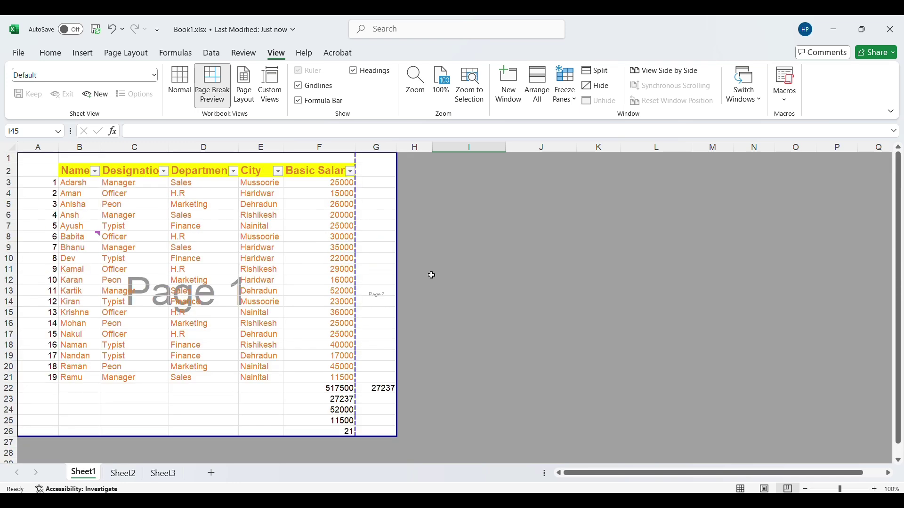
click(509, 219)
click(582, 233)
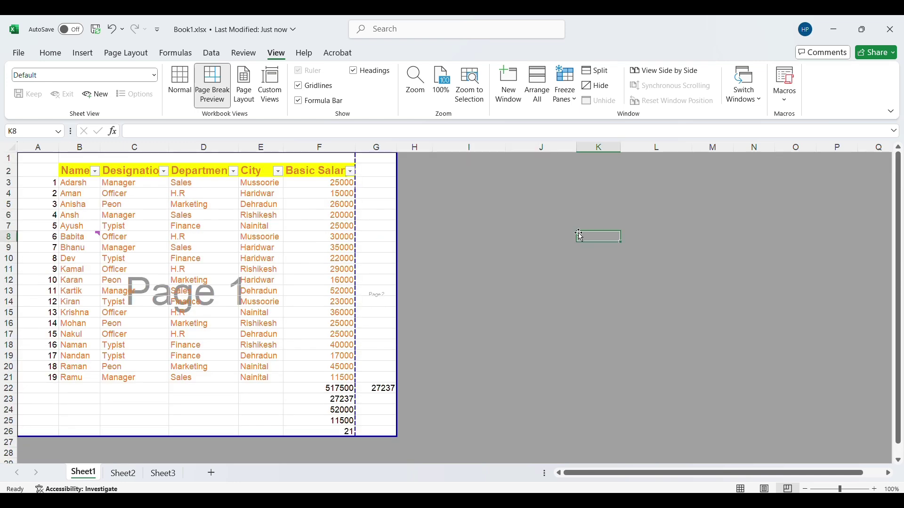
click(500, 260)
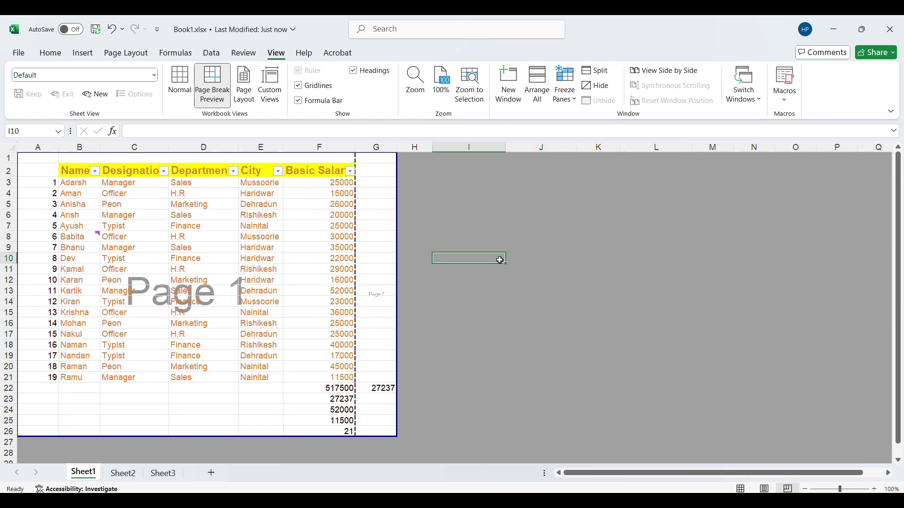
Return Sheet1 to Normal view, display it in Page Layout view and look over its pages.
click(189, 83)
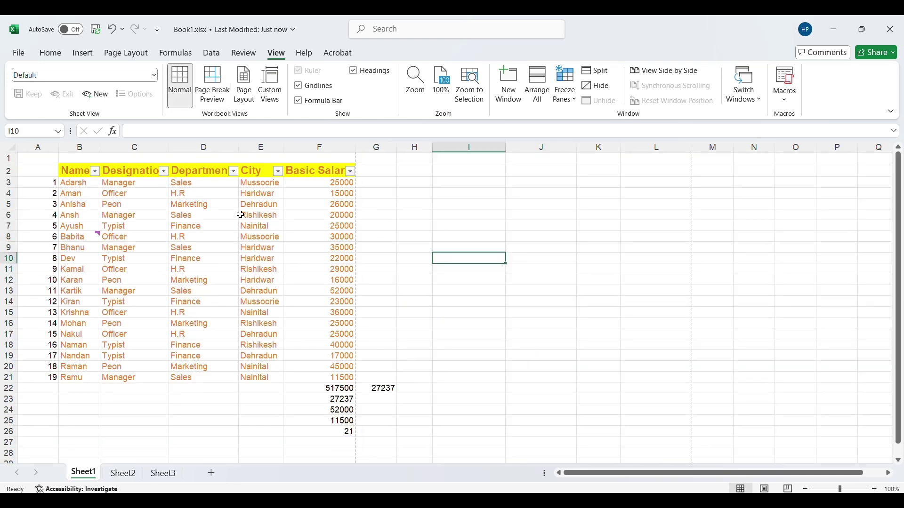
click(246, 87)
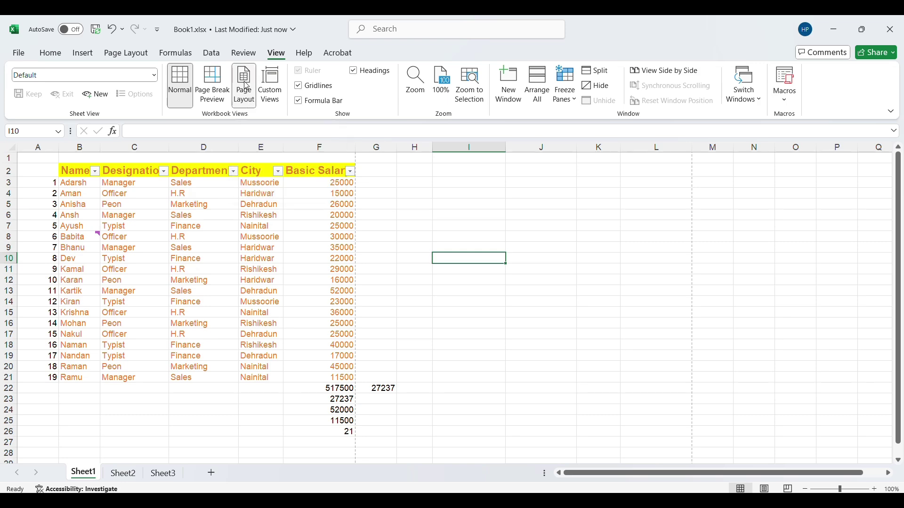
scroll(714, 357, down, 5)
scroll(706, 346, down, 10)
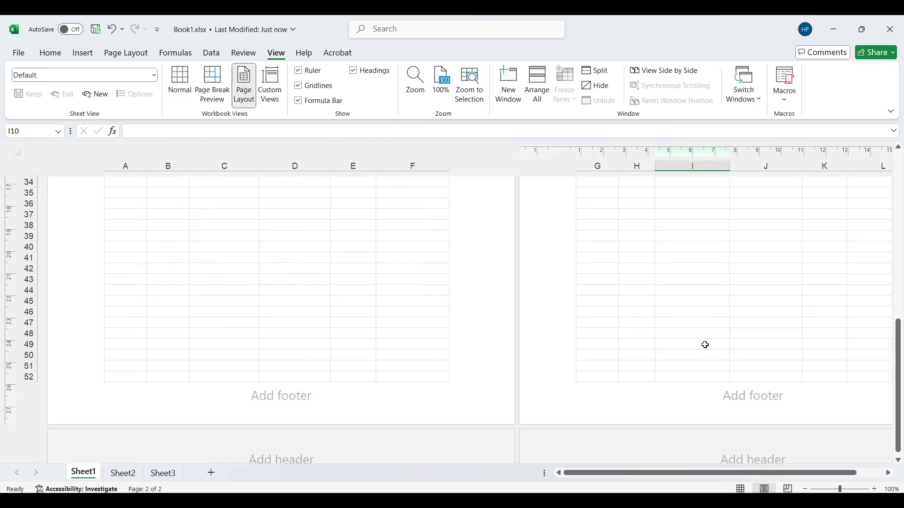
scroll(326, 327, up, 15)
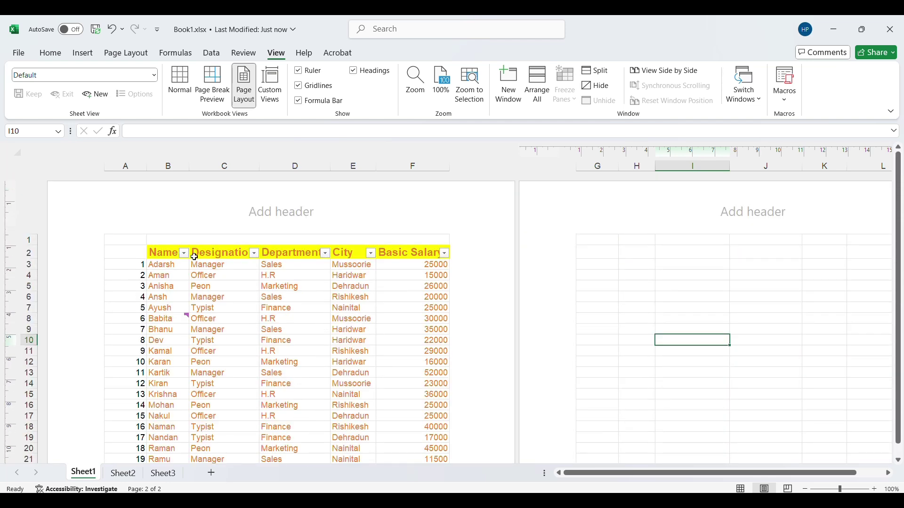
Examine the first page from the table down to its last row 52 and the footer area in Page Layout view.
scroll(197, 304, down, 12)
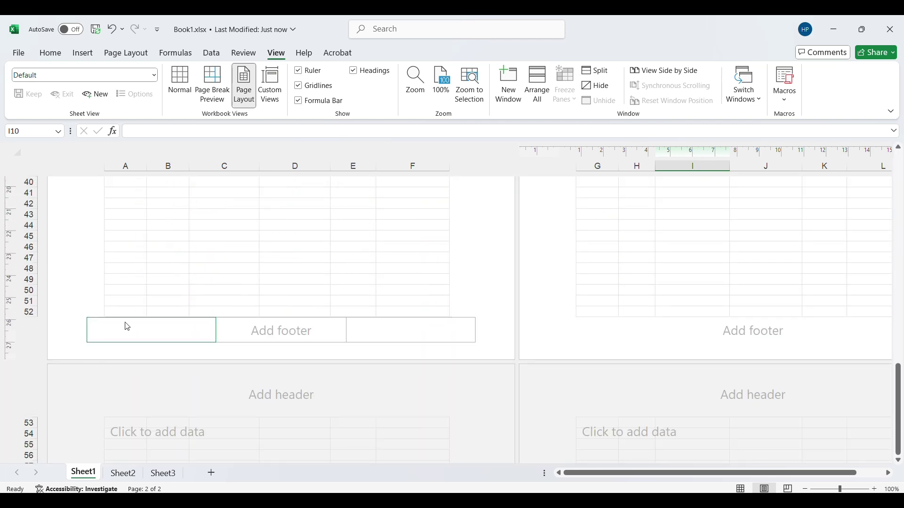
click(129, 315)
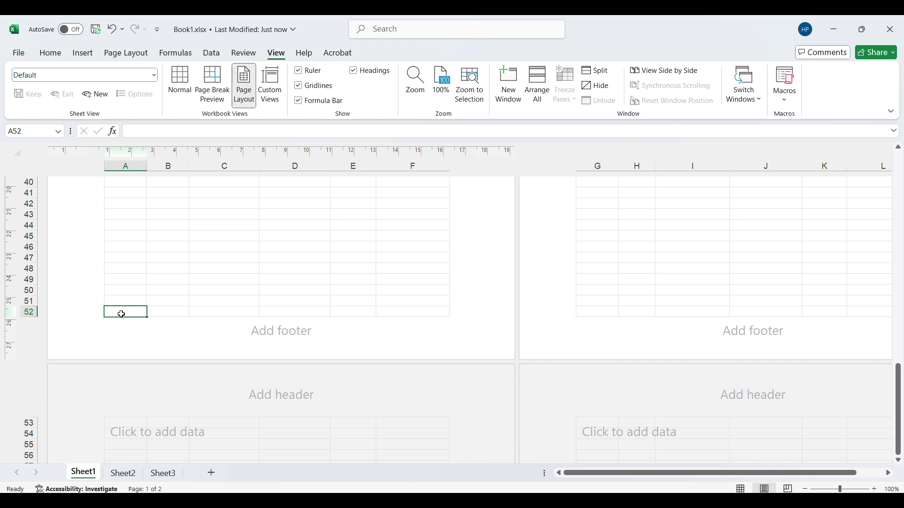
drag(122, 314, 464, 312)
click(366, 291)
scroll(366, 288, up, 3)
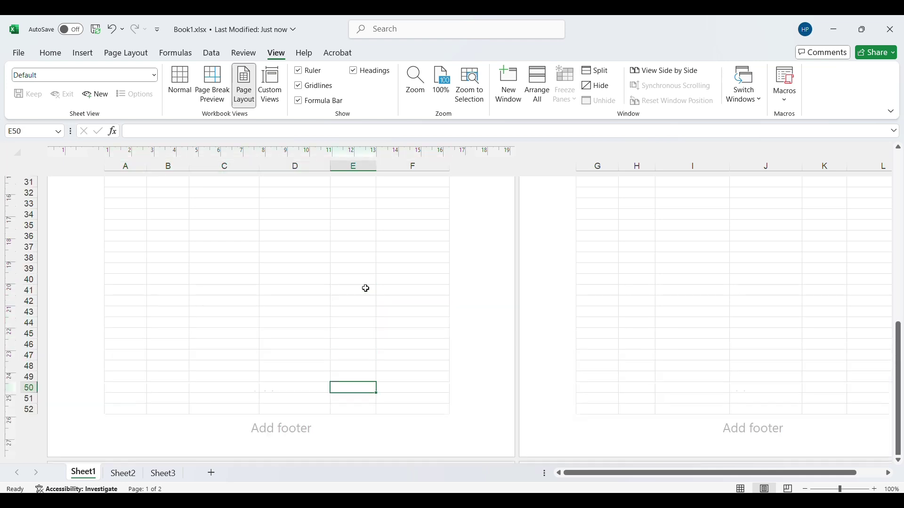
scroll(366, 289, up, 10)
scroll(365, 288, down, 7)
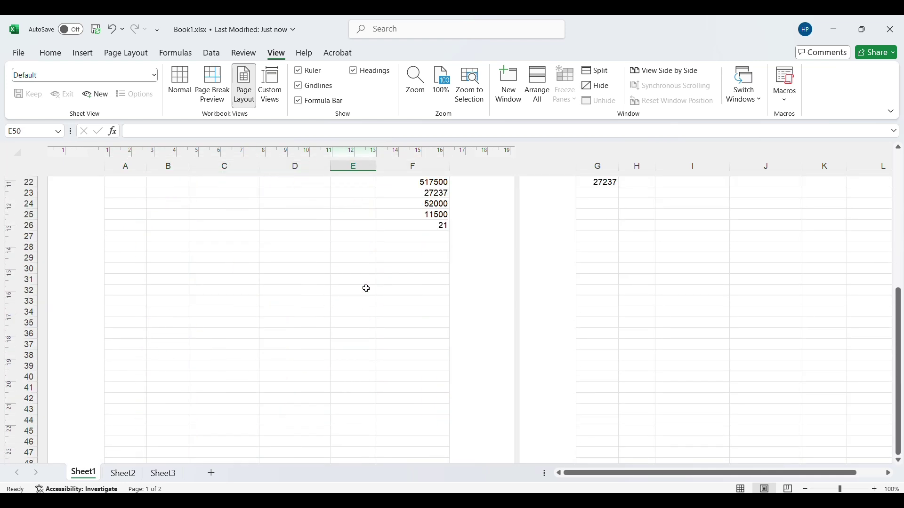
scroll(366, 288, up, 7)
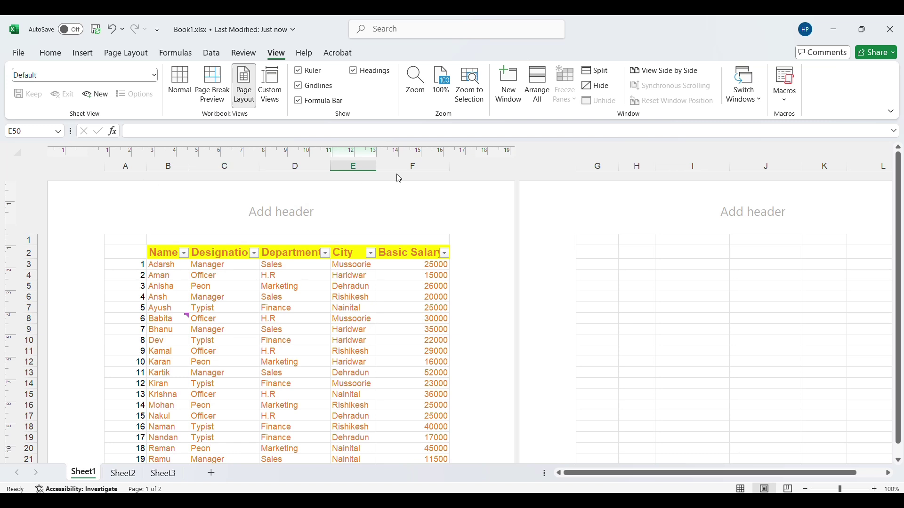
Examine the additional pages below the table, selecting cells F89 and G104 on the blank pages.
scroll(246, 345, down, 15)
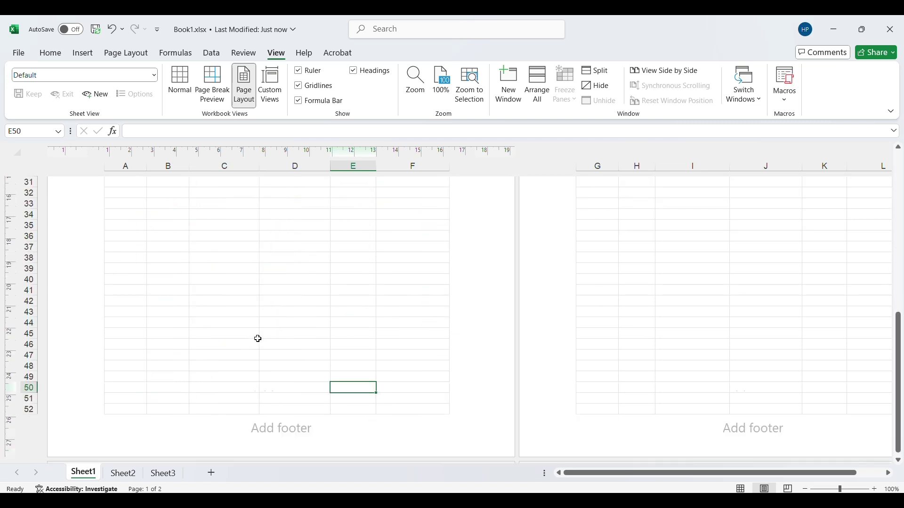
scroll(264, 330, down, 10)
click(394, 321)
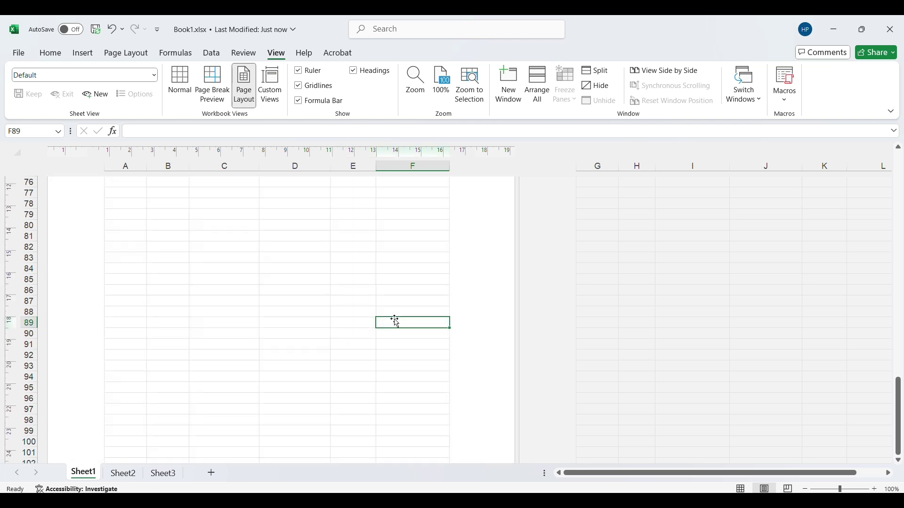
scroll(591, 290, down, 5)
click(591, 290)
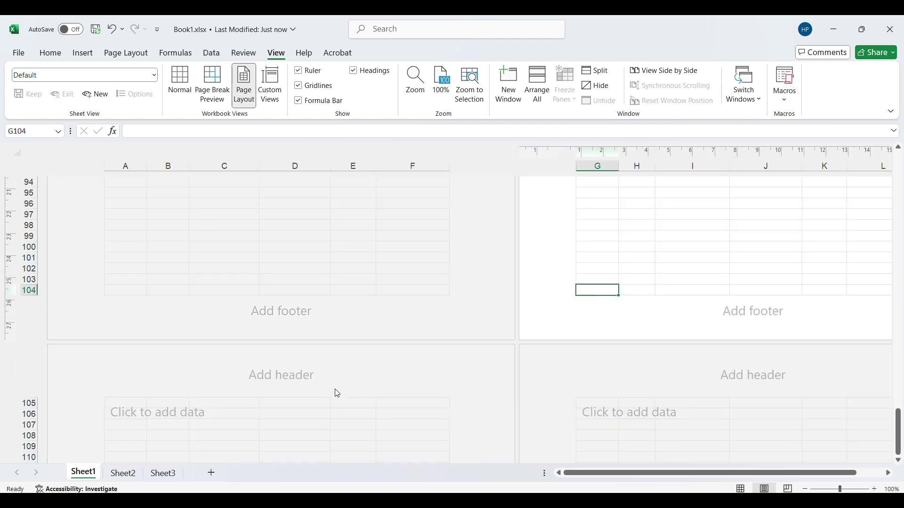
scroll(331, 391, up, 8)
scroll(331, 390, up, 20)
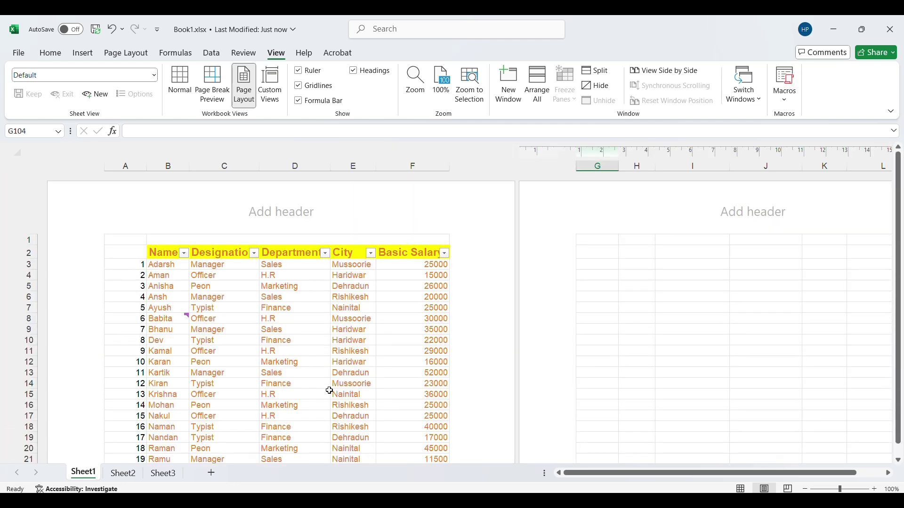
Return Sheet1 to Normal view and look at the Custom Views dialog without adding a view.
click(180, 84)
scroll(224, 327, up, 20)
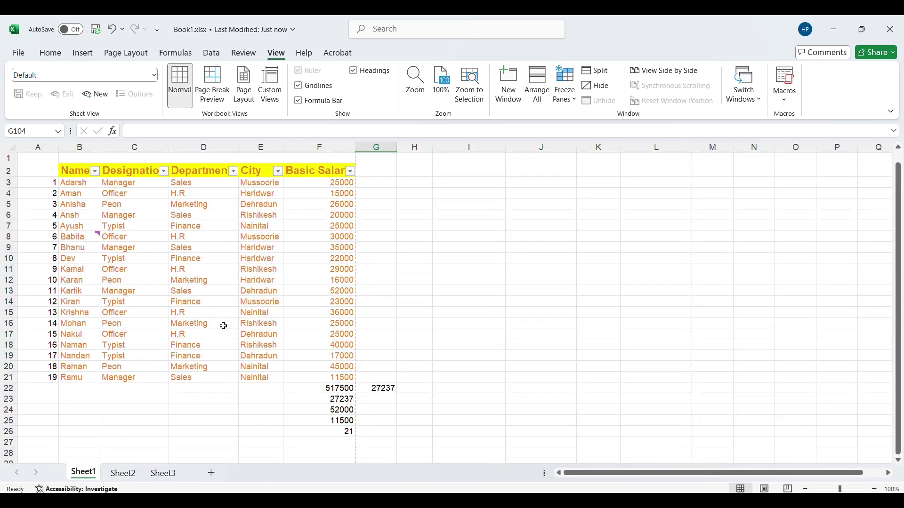
click(205, 235)
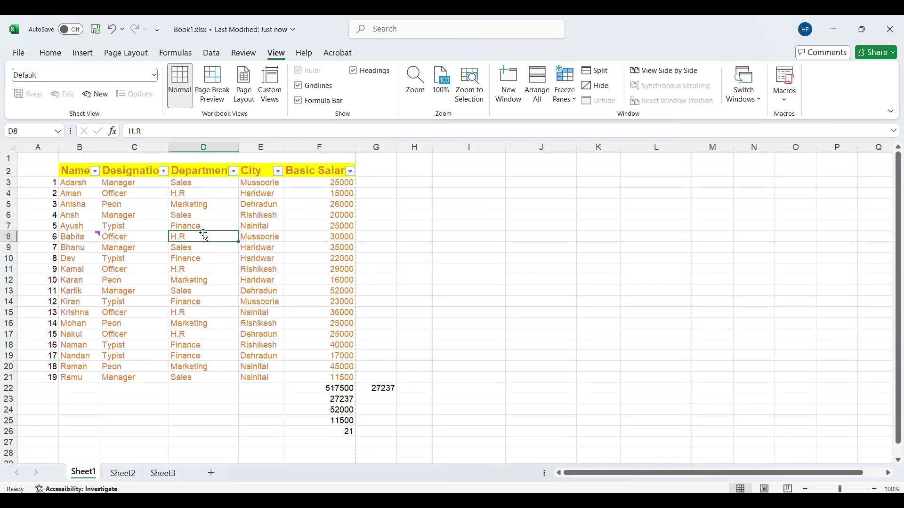
click(266, 94)
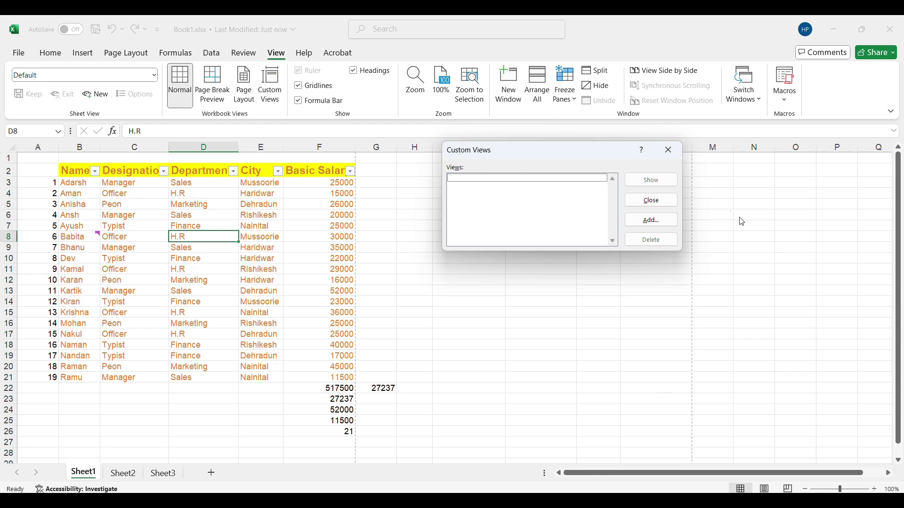
click(654, 201)
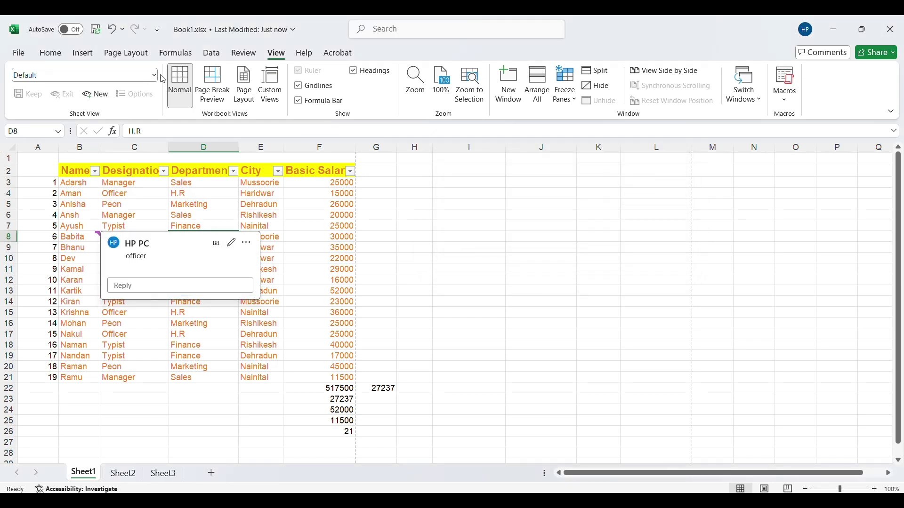
Look at the available sheet view choices, keeping Default, and select cell H10.
click(323, 291)
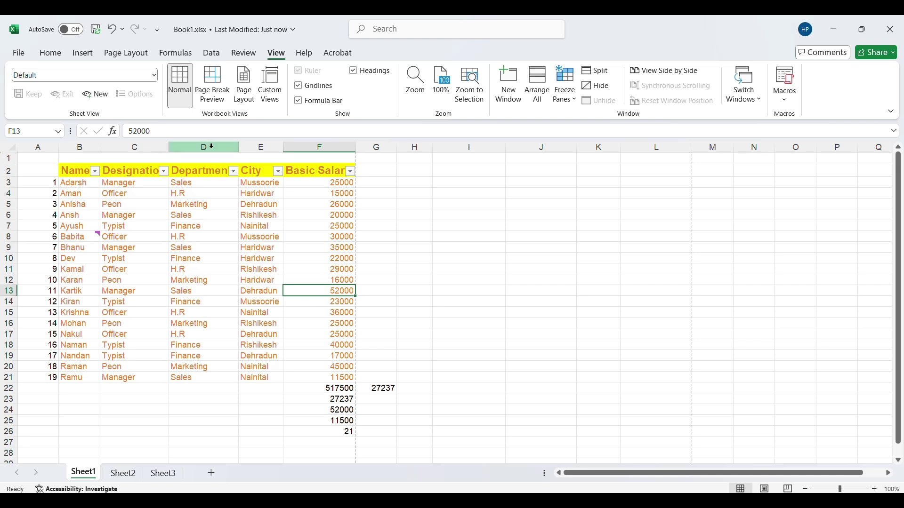
click(156, 74)
click(98, 90)
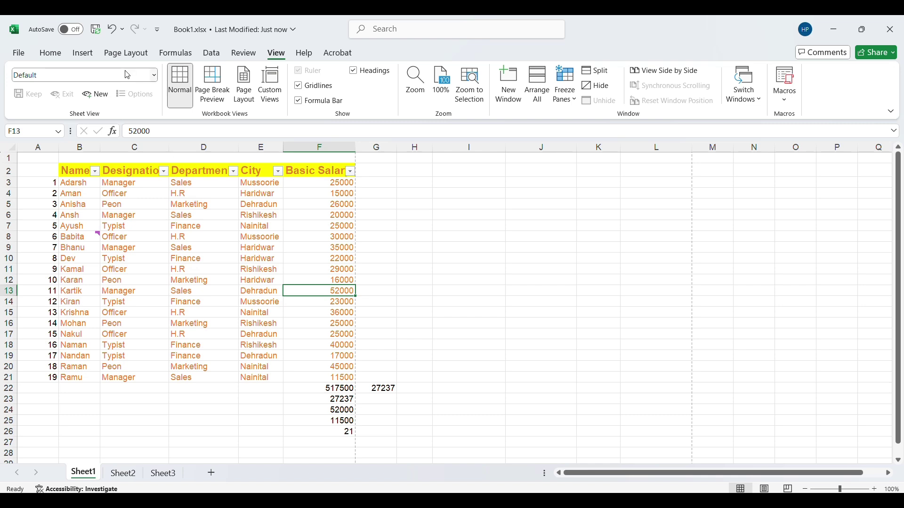
click(152, 77)
click(153, 77)
click(408, 256)
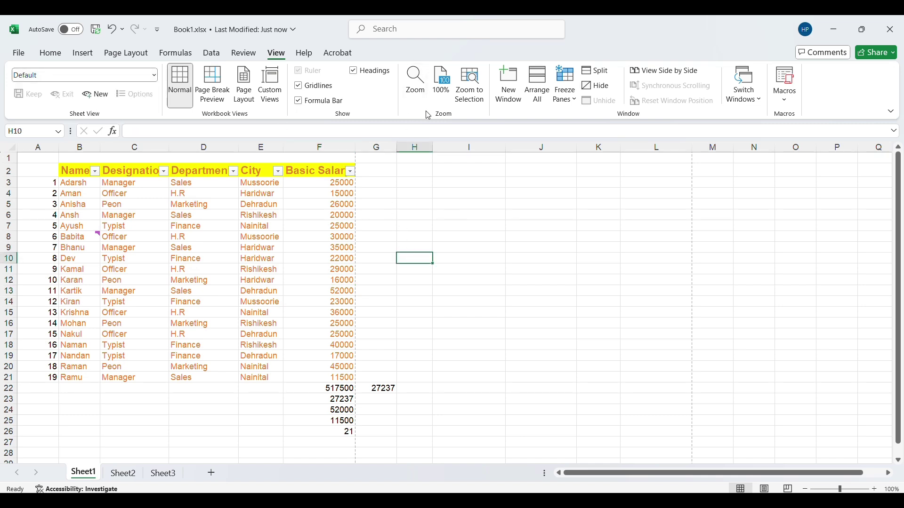
Set the sheet's magnification to 200% and look over the enlarged table.
click(417, 93)
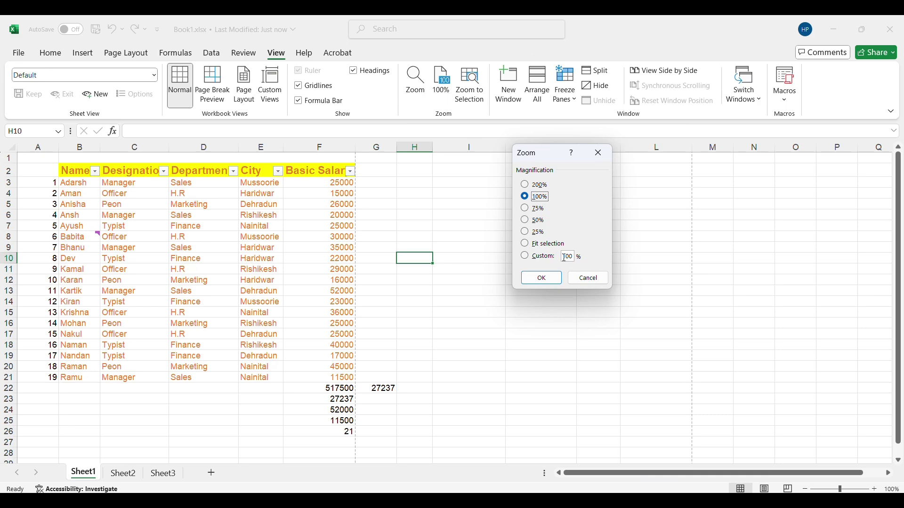
click(525, 185)
click(542, 279)
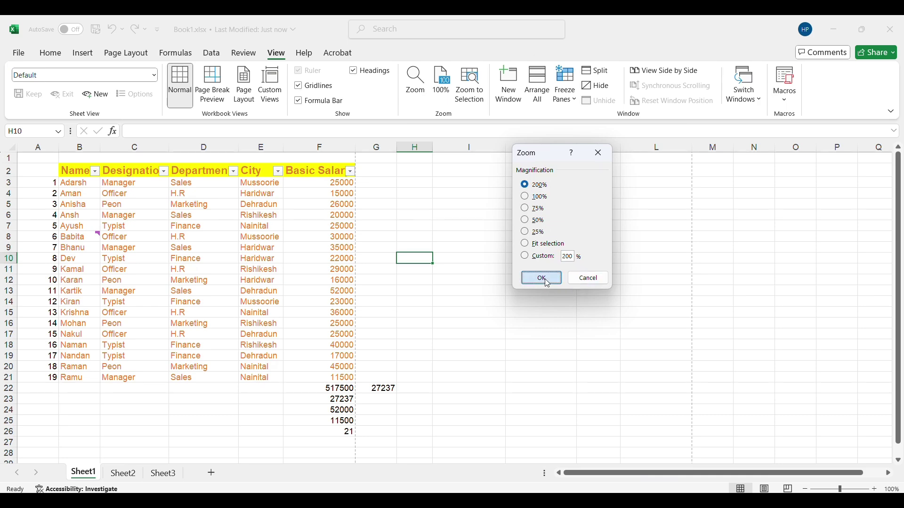
scroll(442, 328, down, 7)
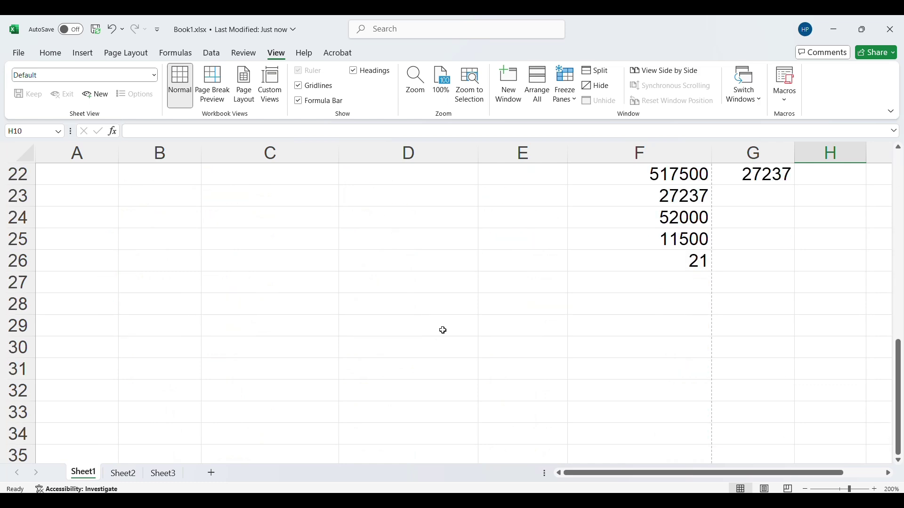
scroll(441, 329, up, 4)
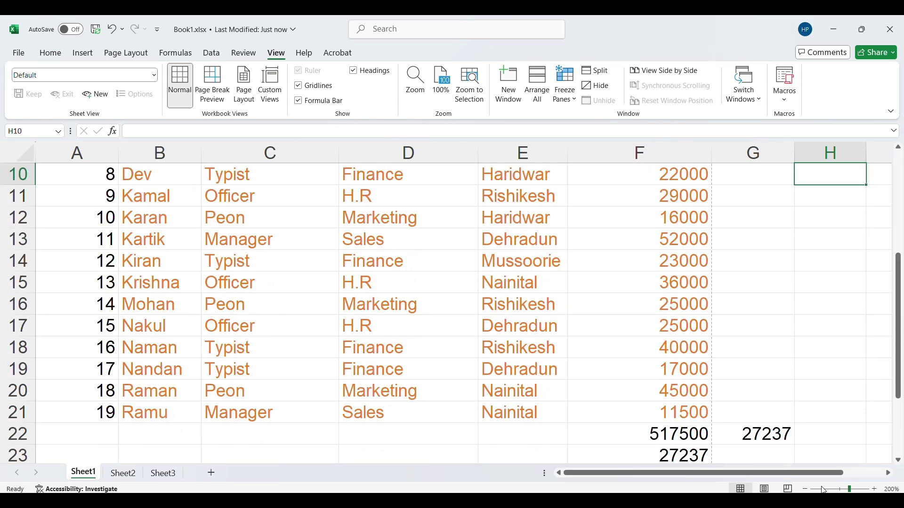
Enlarge the sheet to about 342% and reduce the zoom stepwise to 150%.
drag(823, 491, 850, 490)
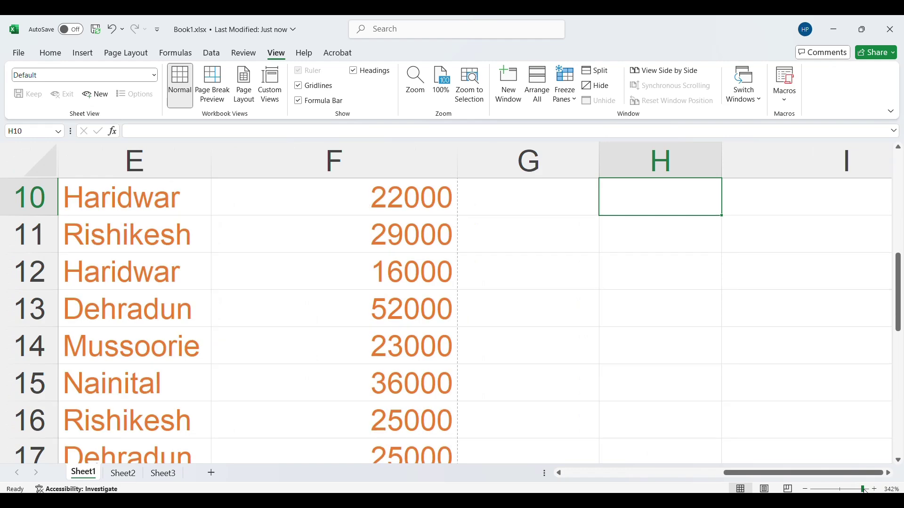
click(807, 489)
click(807, 490)
click(807, 489)
click(807, 489)
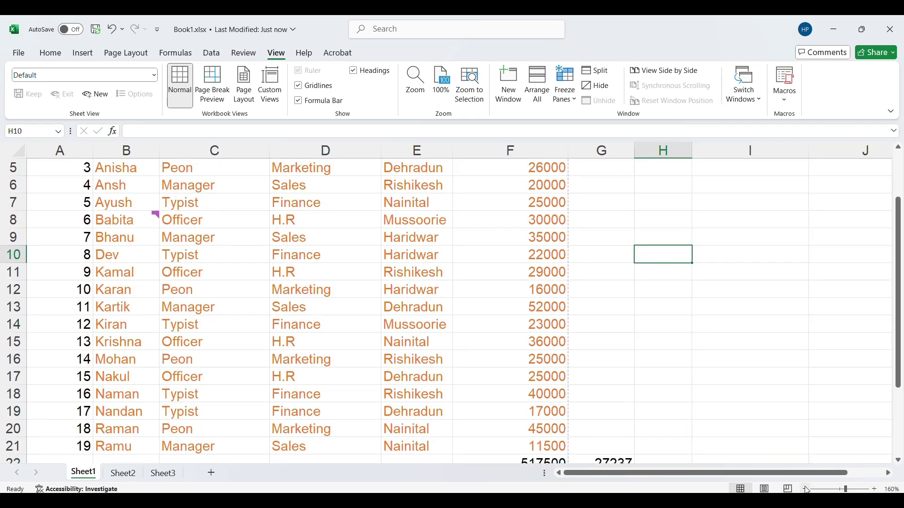
click(807, 489)
scroll(372, 294, up, 2)
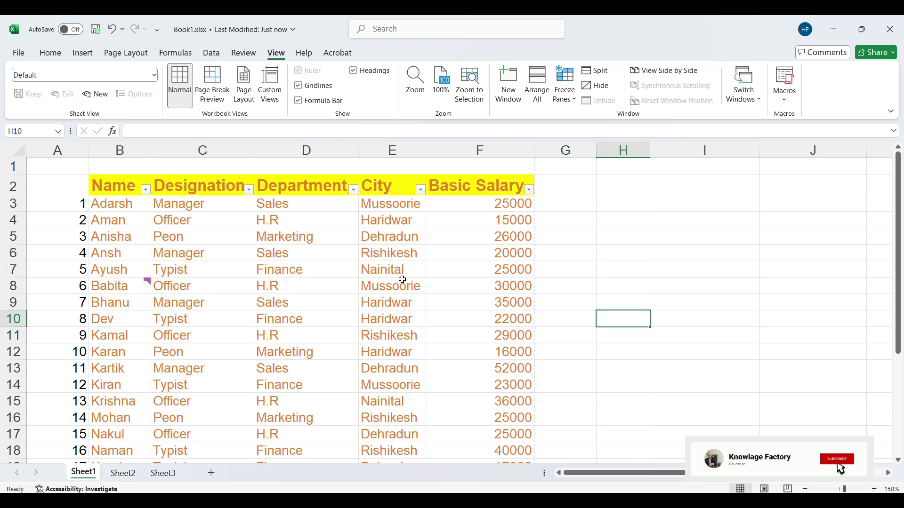
Reset the zoom to 100%, try Zoom to Selection on cell H10, and restore the 100% magnification.
click(442, 80)
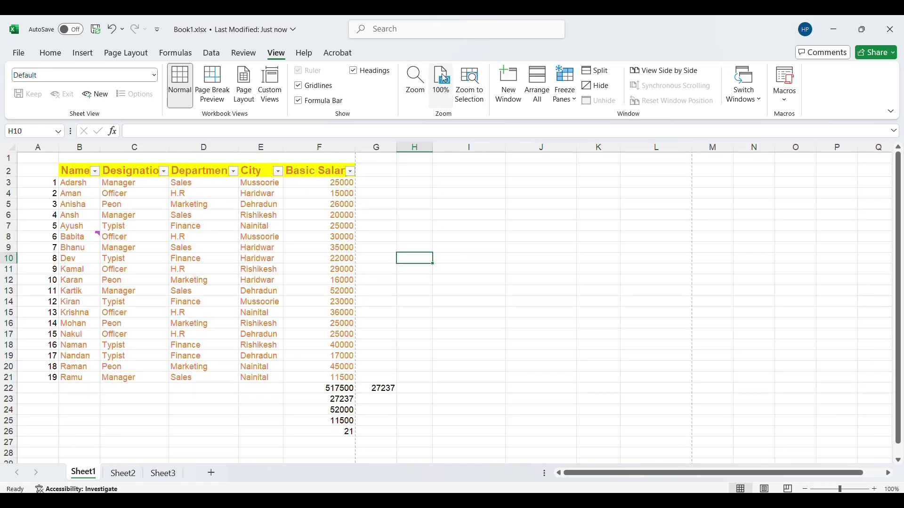
click(478, 95)
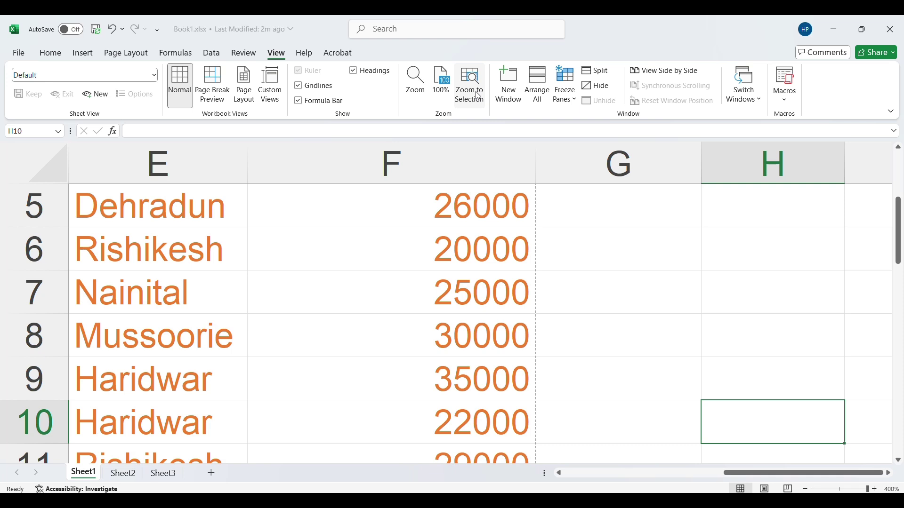
click(441, 80)
click(415, 81)
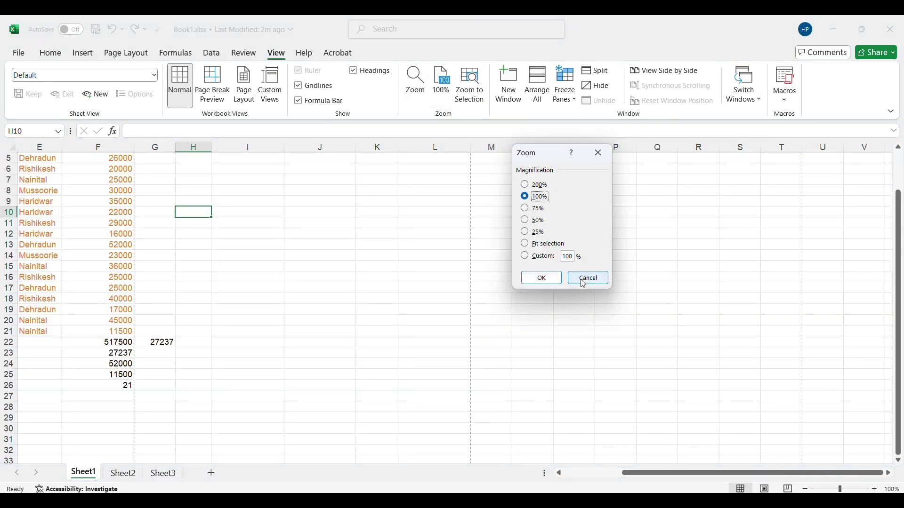
click(553, 278)
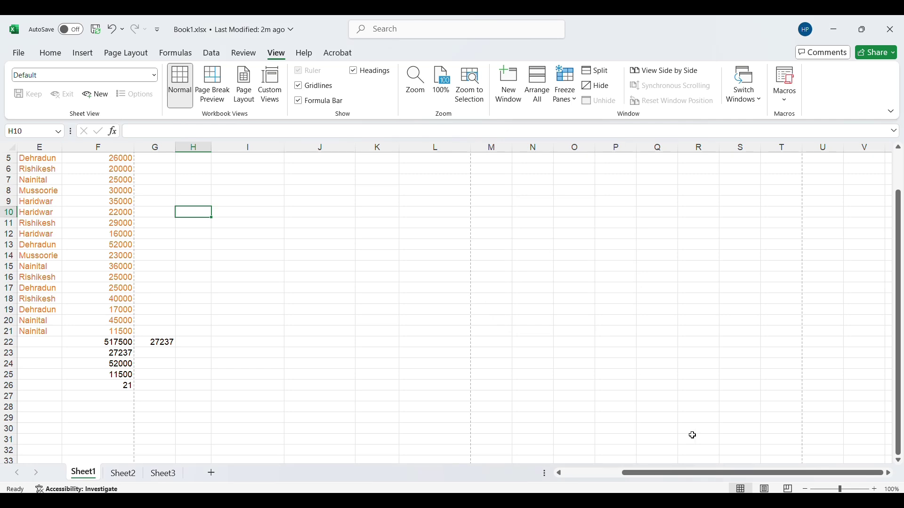
Select cell G17 and look at the list of open workbook windows without switching to another one.
drag(704, 474, 602, 476)
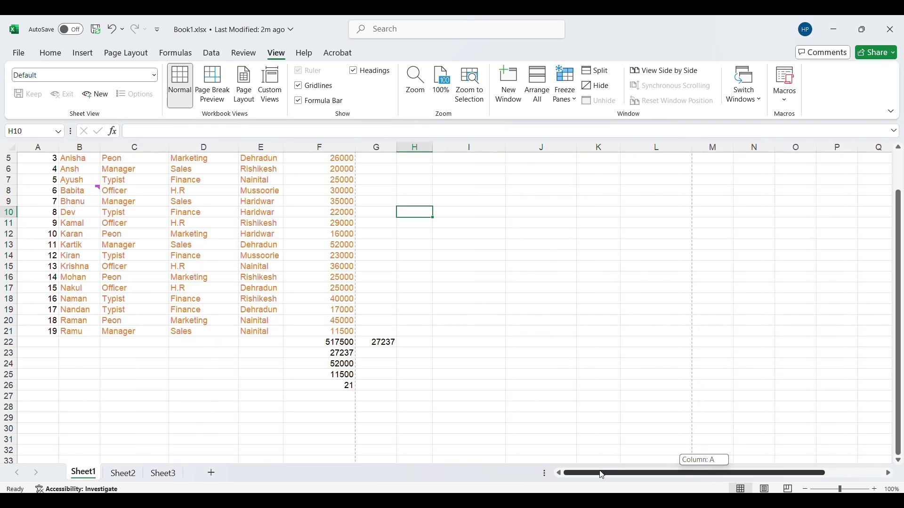
click(390, 288)
scroll(389, 286, up, 2)
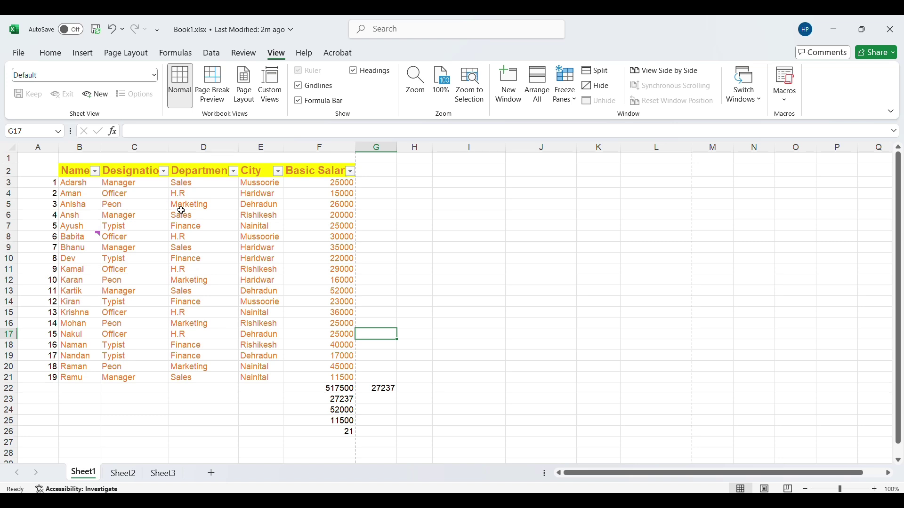
click(759, 99)
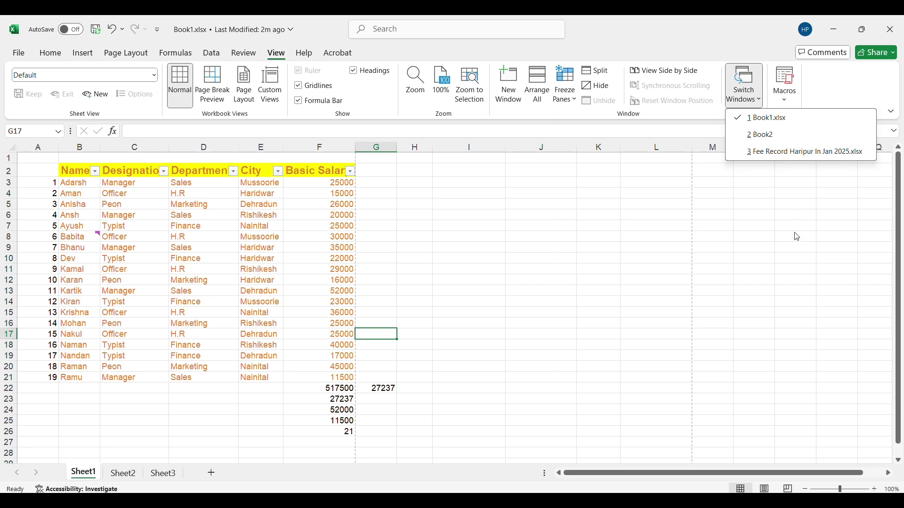
key(Escape)
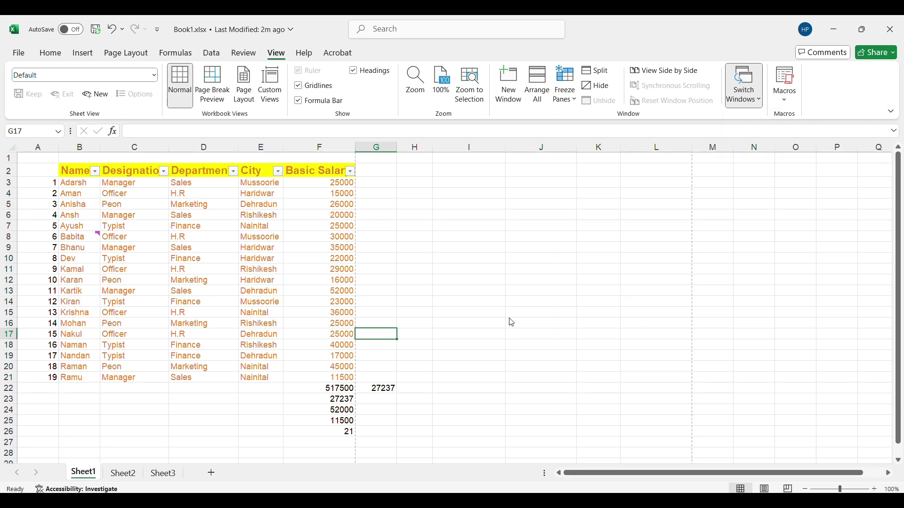
Switch to the Book2 workbook window and return to Book1.xlsx.
mouse_move(629, 501)
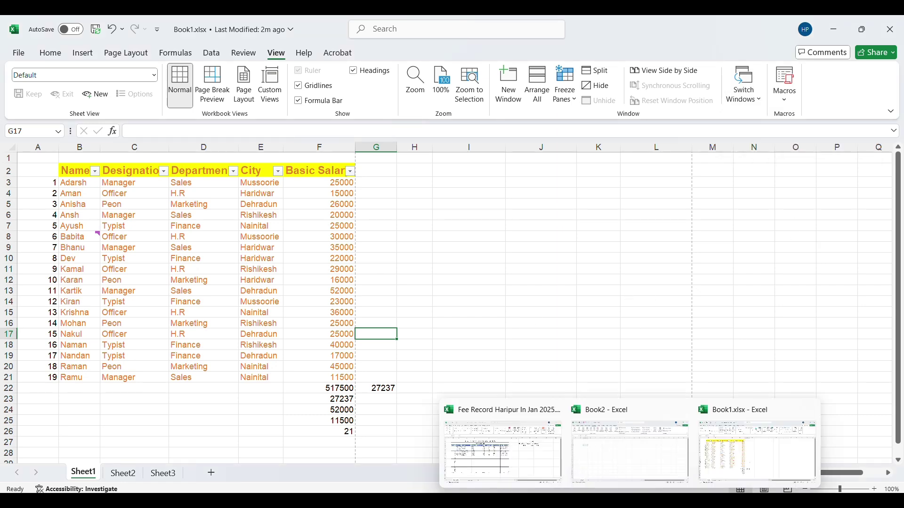
click(637, 312)
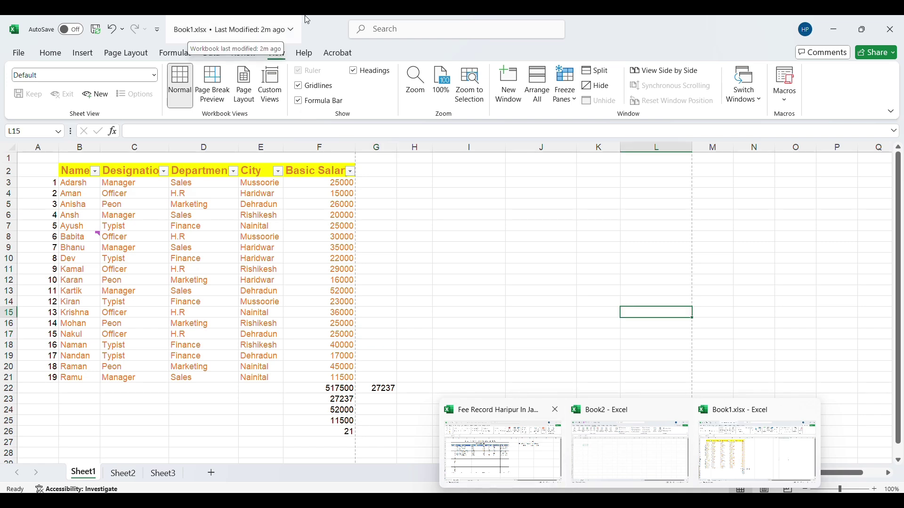
click(743, 89)
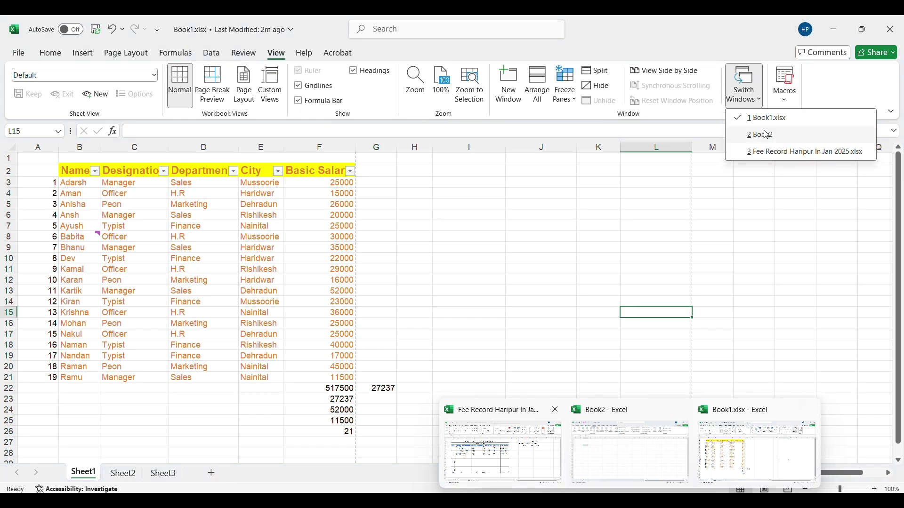
click(763, 136)
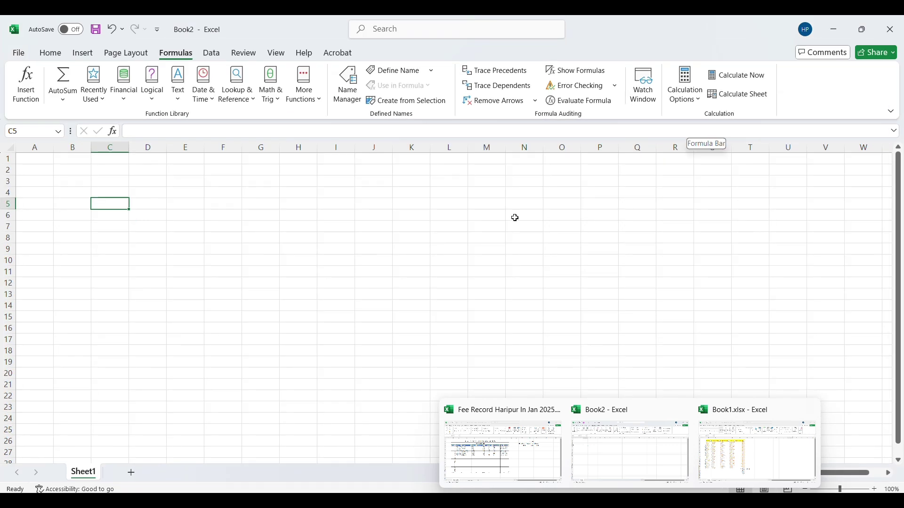
click(472, 265)
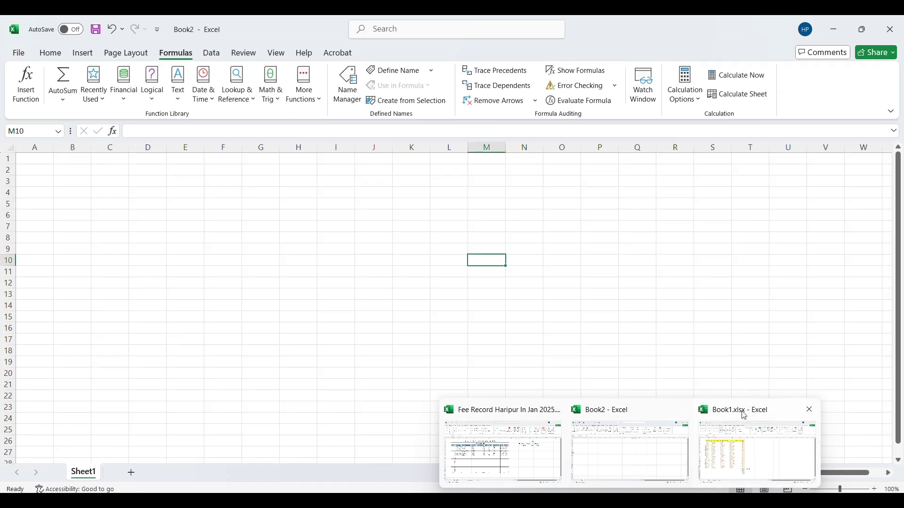
click(744, 445)
click(501, 347)
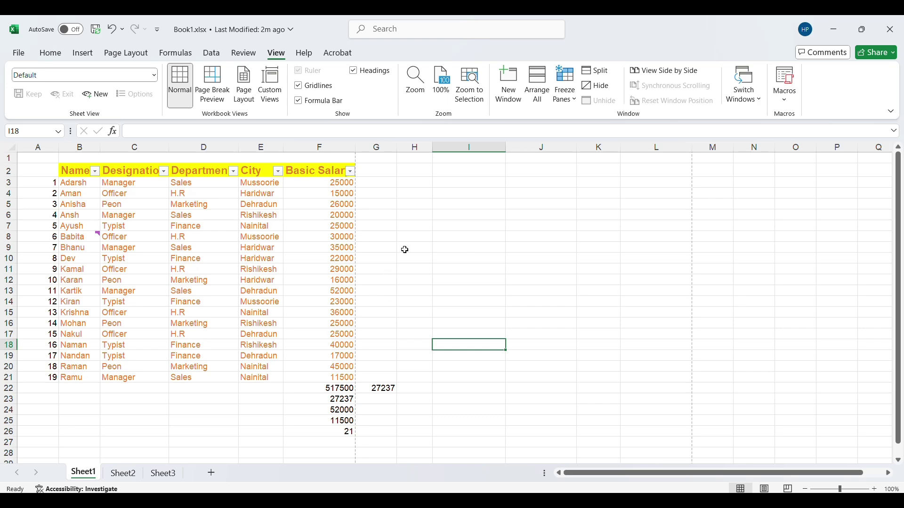
Select column F (Basic Salary) in Book1.xlsx and hide the workbook's window.
click(301, 231)
click(317, 148)
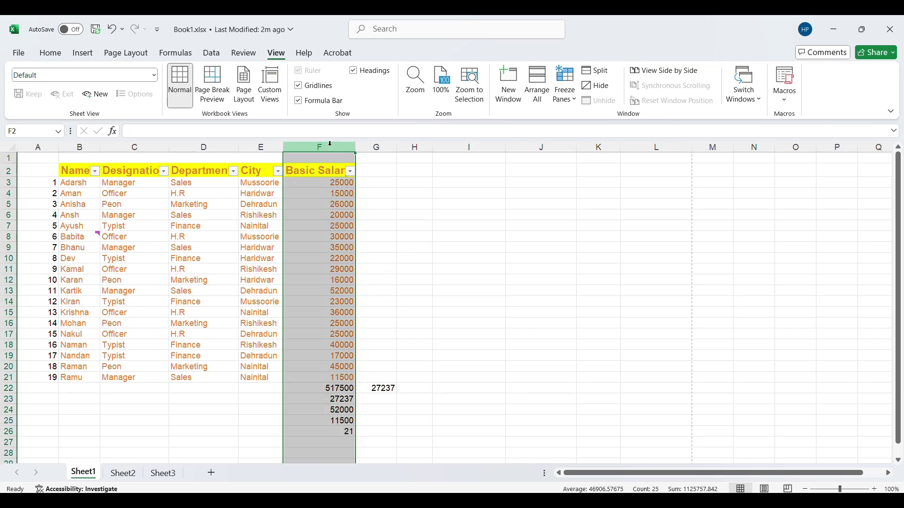
click(595, 86)
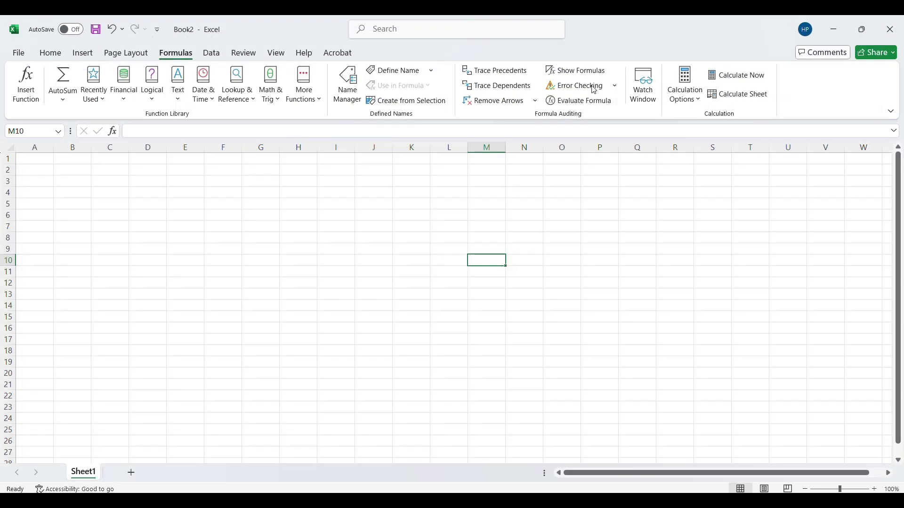
click(575, 274)
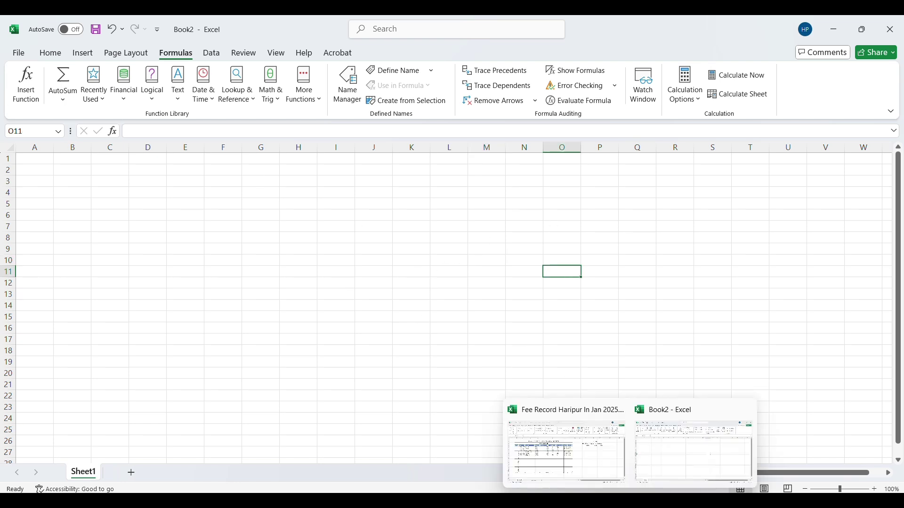
Try to reopen the hidden Book1.xlsx from the list of recent files.
click(18, 53)
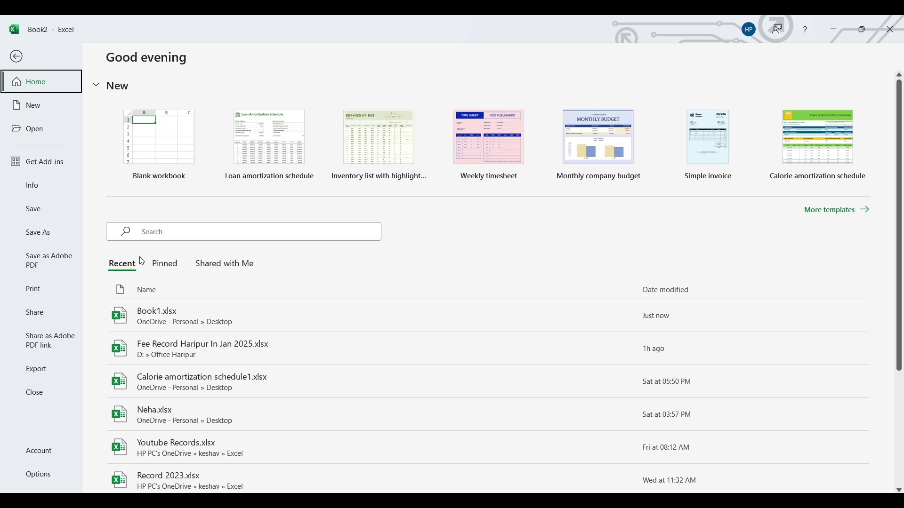
click(263, 316)
click(295, 264)
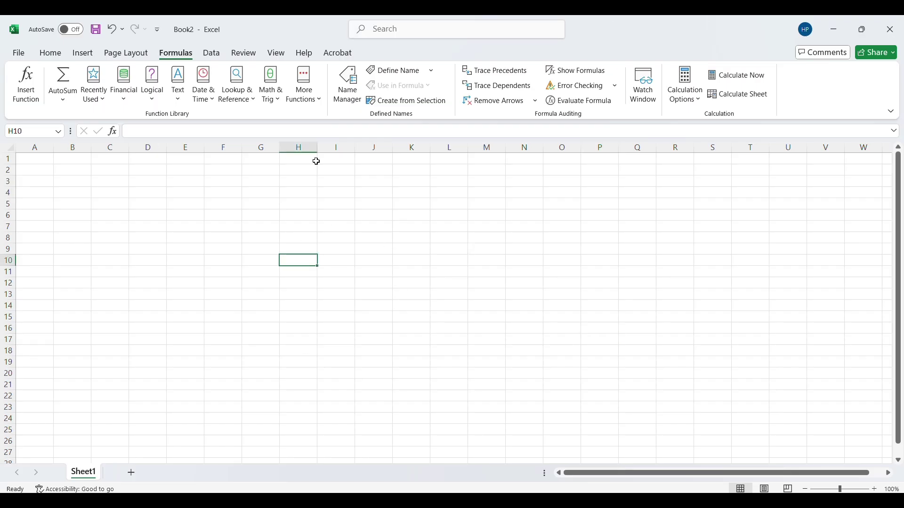
Unhide the Book1.xlsx workbook window and select an empty cell beside the employee table.
click(274, 57)
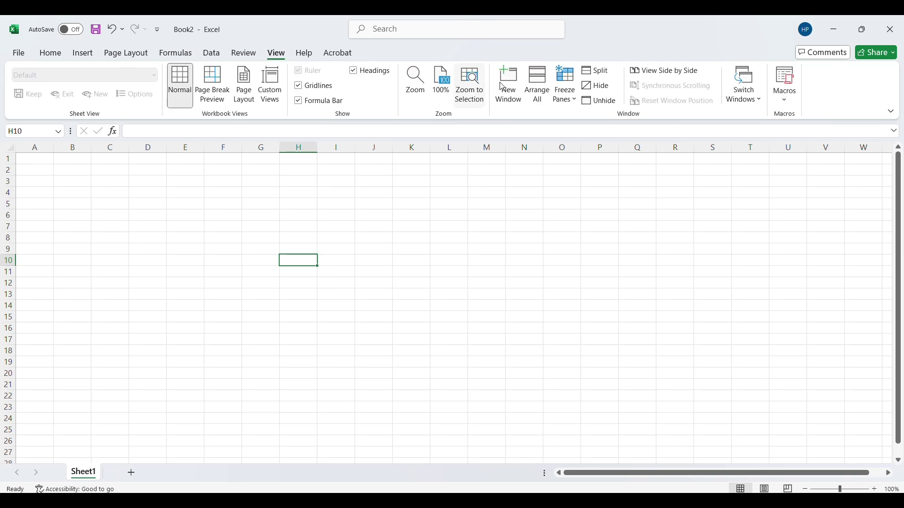
click(609, 102)
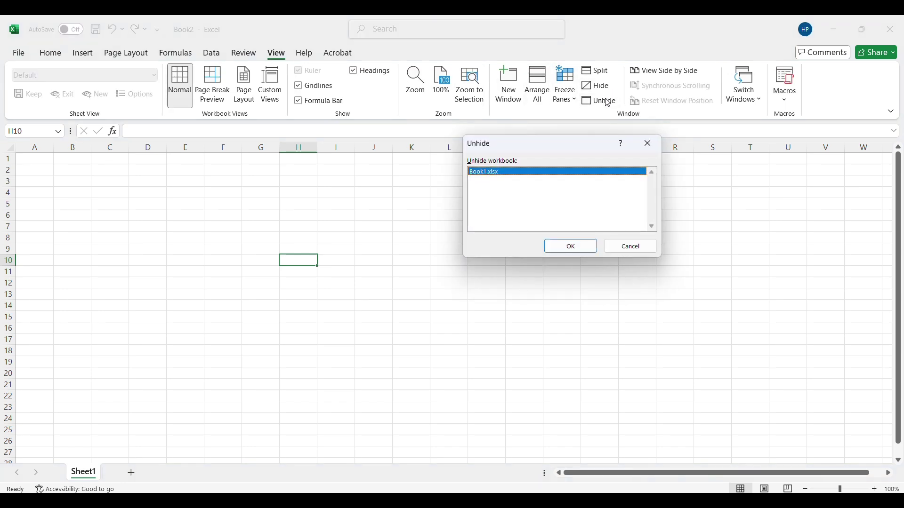
click(559, 246)
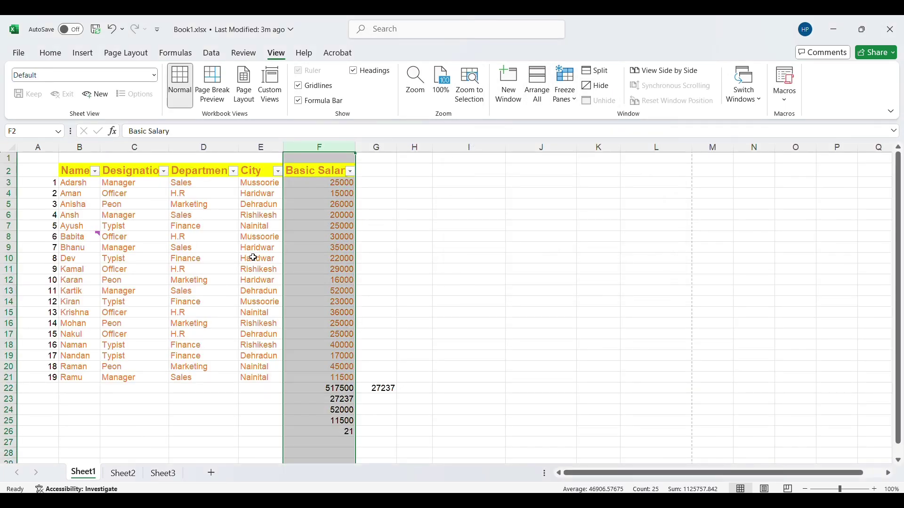
click(357, 287)
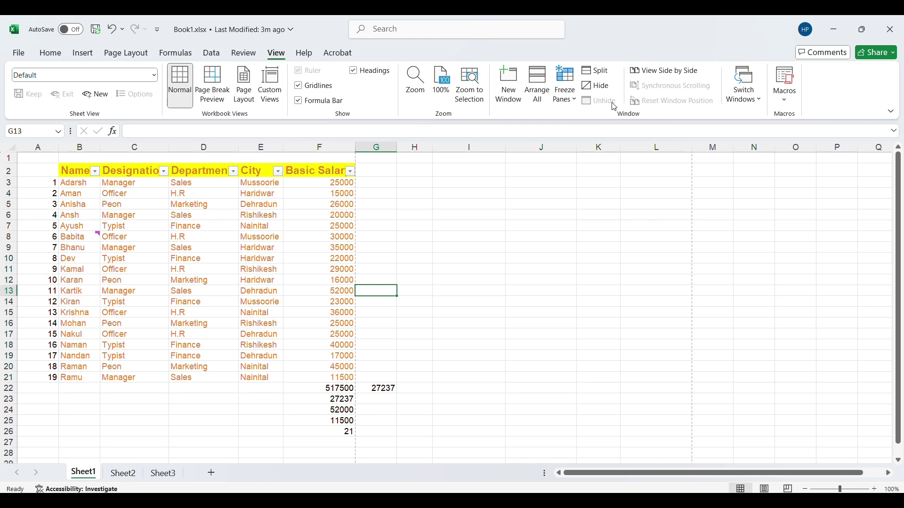
Hide the Book1.xlsx window once more and unhide it again.
click(596, 86)
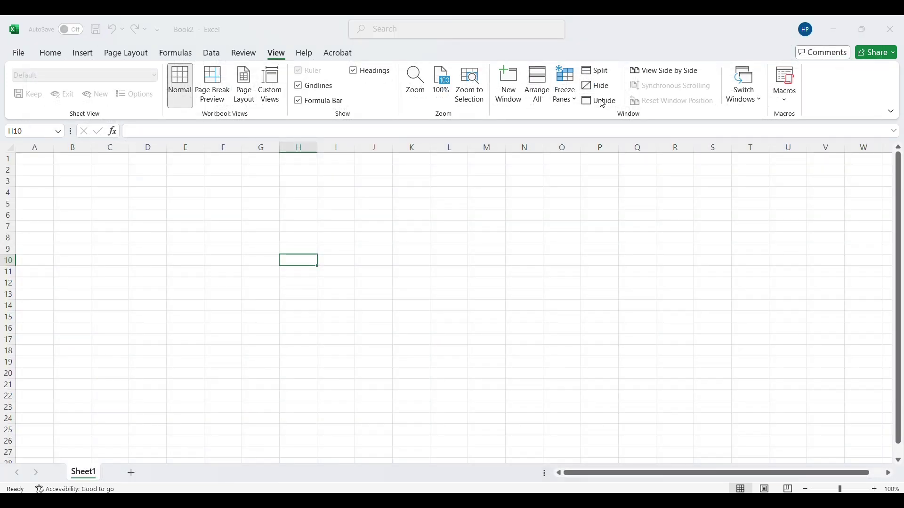
click(602, 103)
click(569, 246)
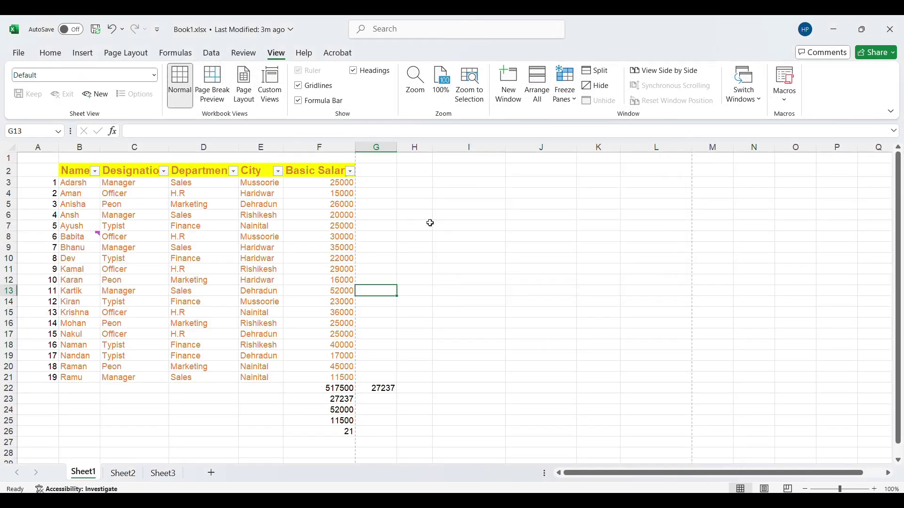
click(401, 234)
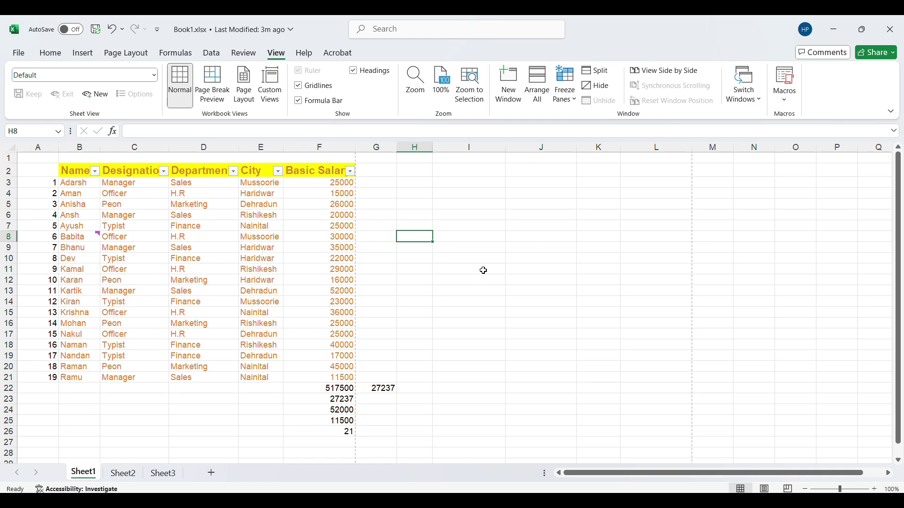
Look over the Help commands, try Contact Support, and view and close the Feedback to Microsoft pane.
click(307, 55)
click(488, 300)
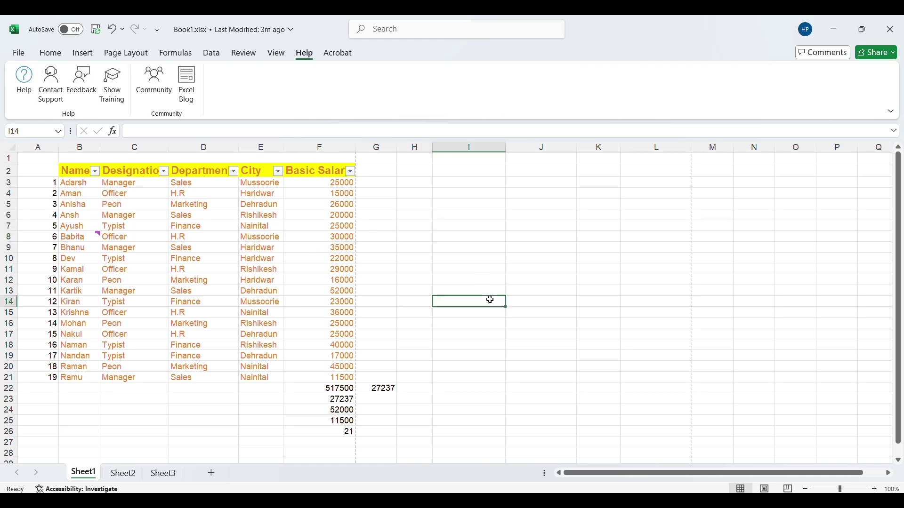
click(82, 87)
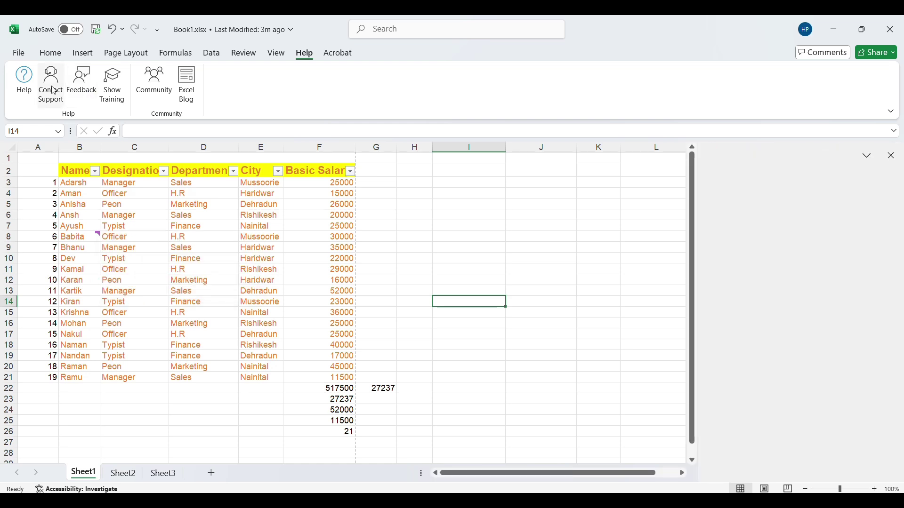
click(52, 89)
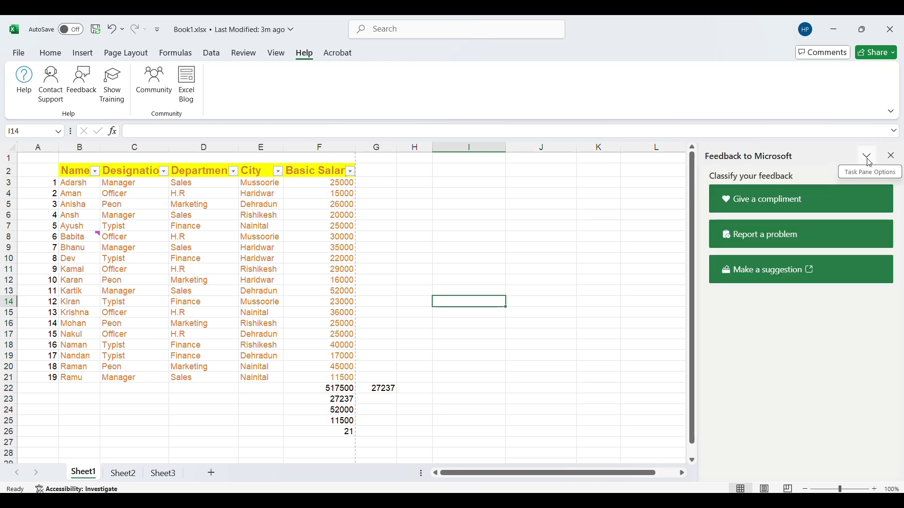
click(892, 157)
click(659, 259)
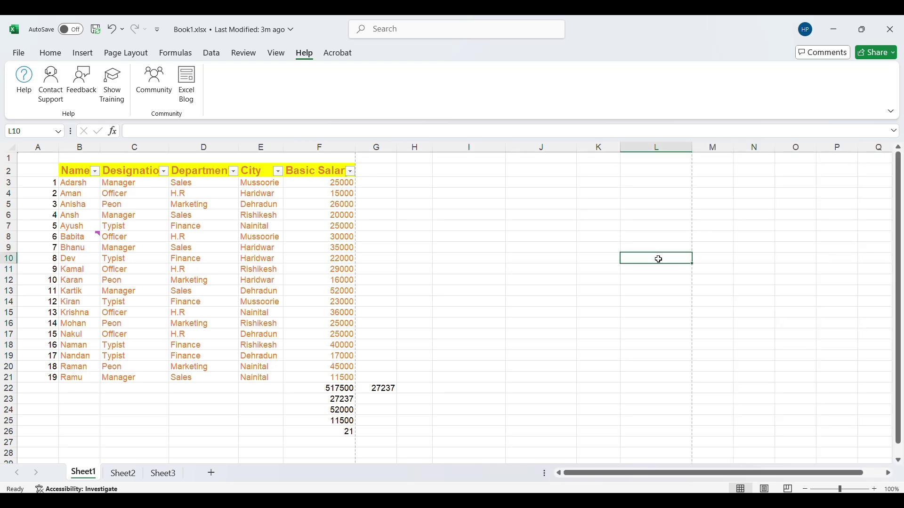
Try creating a PDF of the workbook with the Acrobat add-in.
click(340, 56)
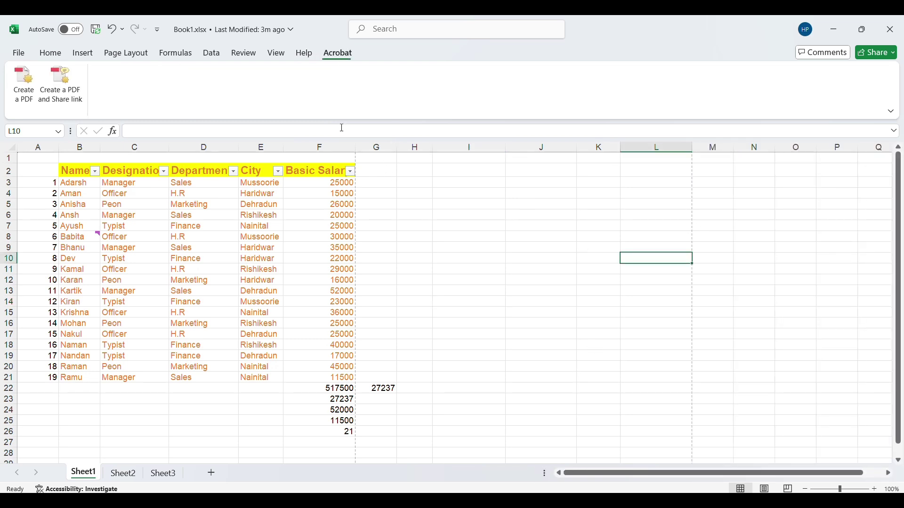
click(15, 92)
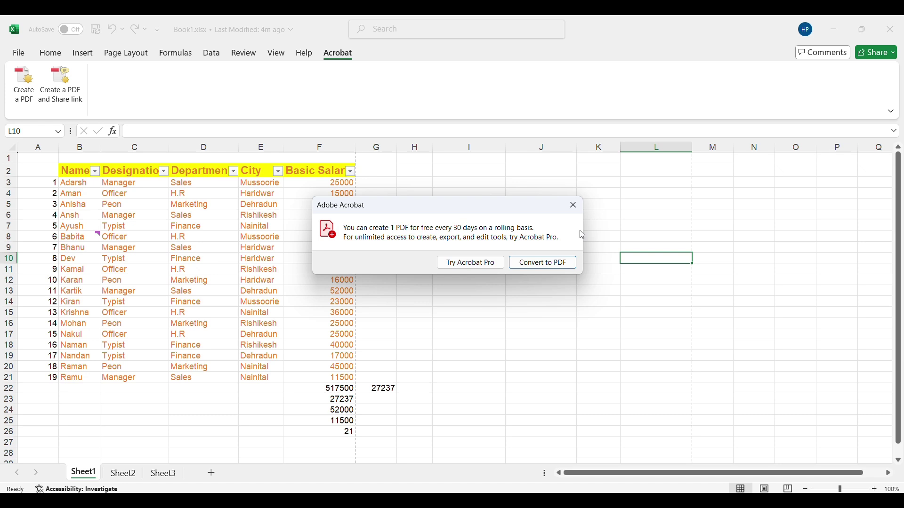
click(541, 263)
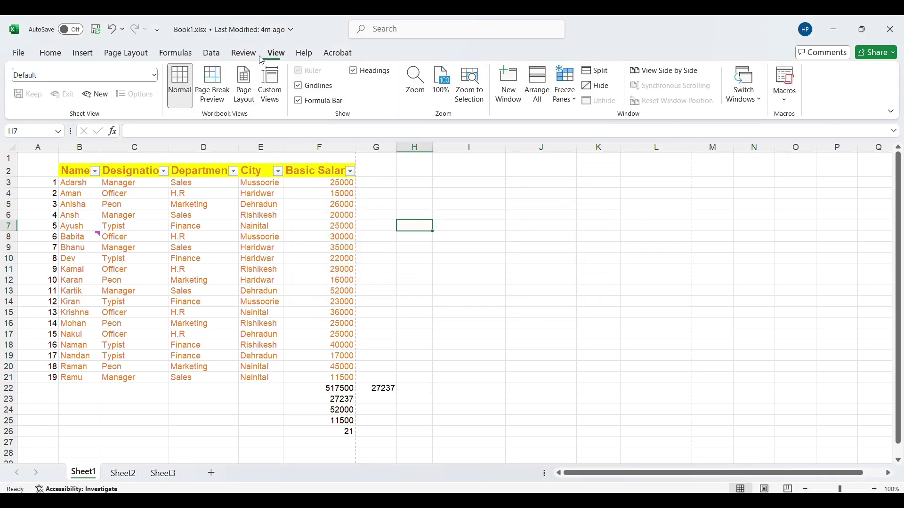
click(242, 55)
click(210, 55)
click(178, 59)
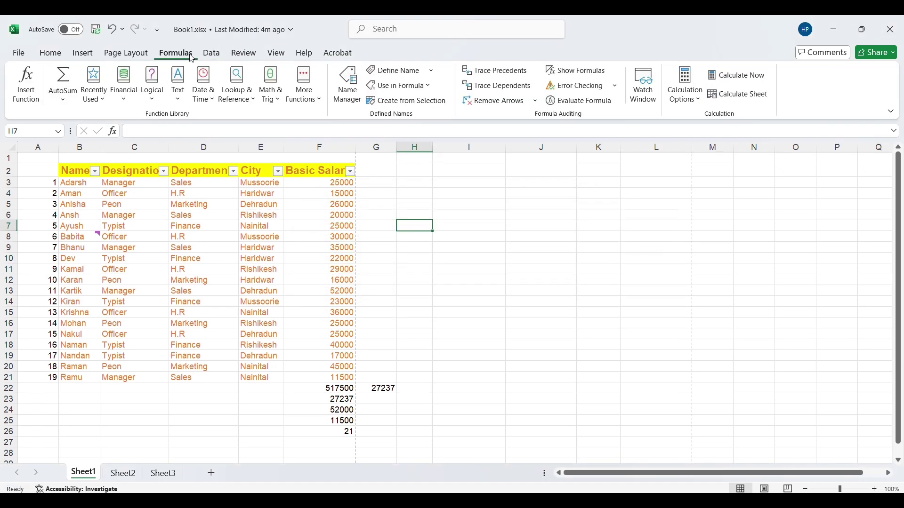
click(479, 238)
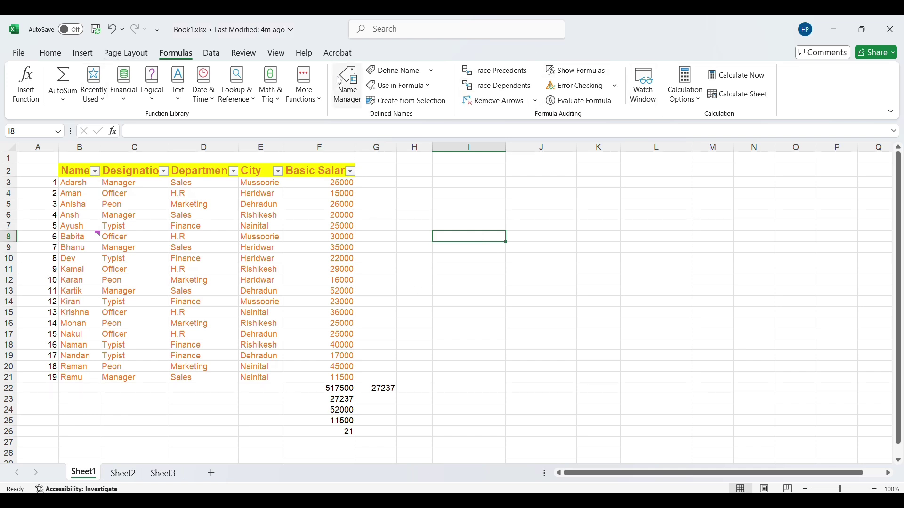
click(473, 202)
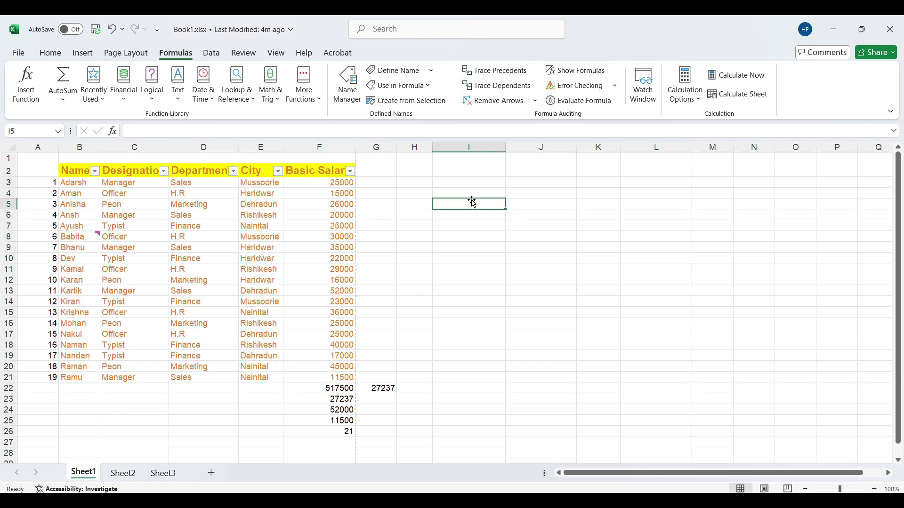